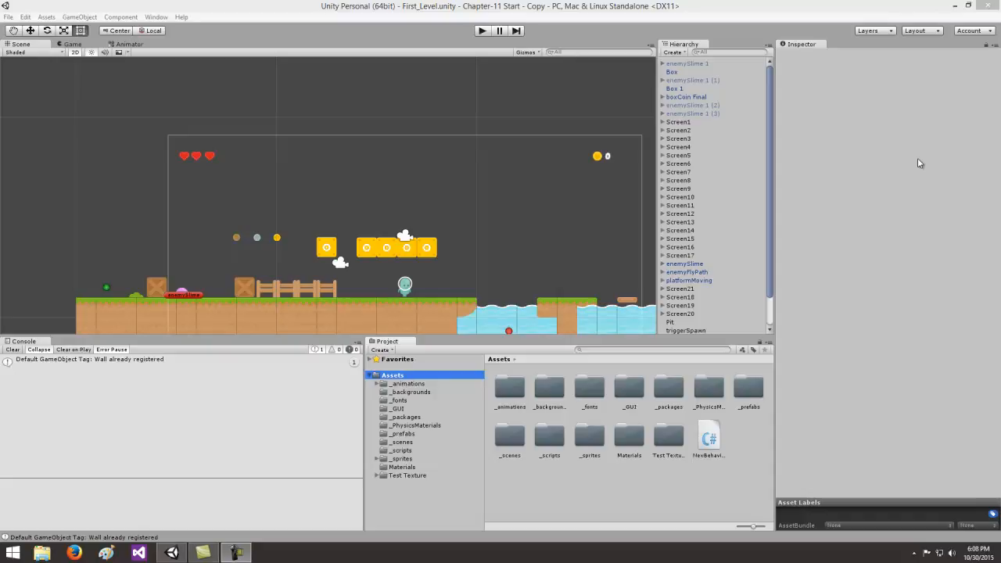
- Expand items_spritesheet in the Items sprites folder and inspect its yellow gem sprite
{"action": "left_click", "coordinate": [402, 460]}
{"action": "left_click", "coordinate": [379, 459]}
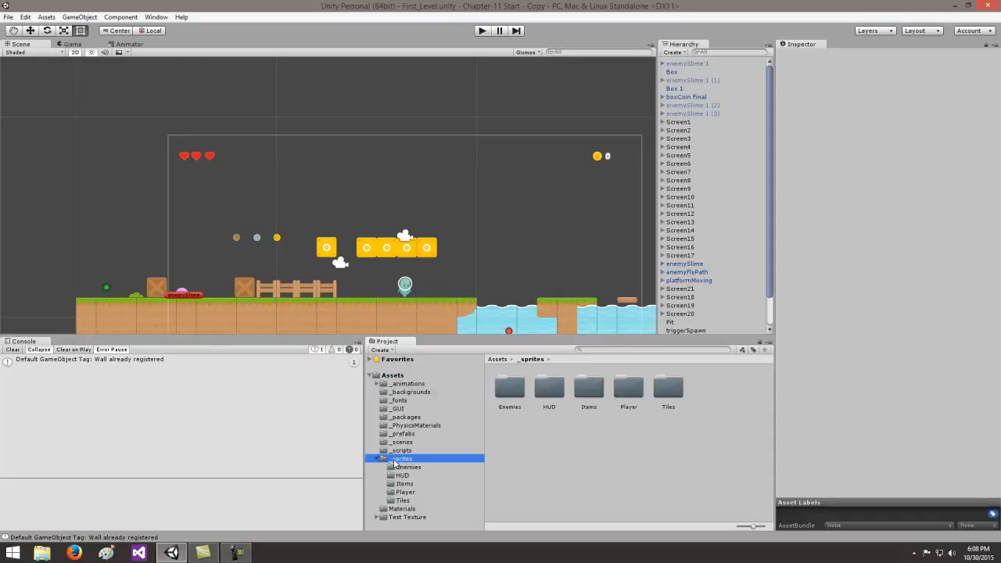
{"action": "left_click", "coordinate": [405, 485]}
{"action": "left_click", "coordinate": [513, 395]}
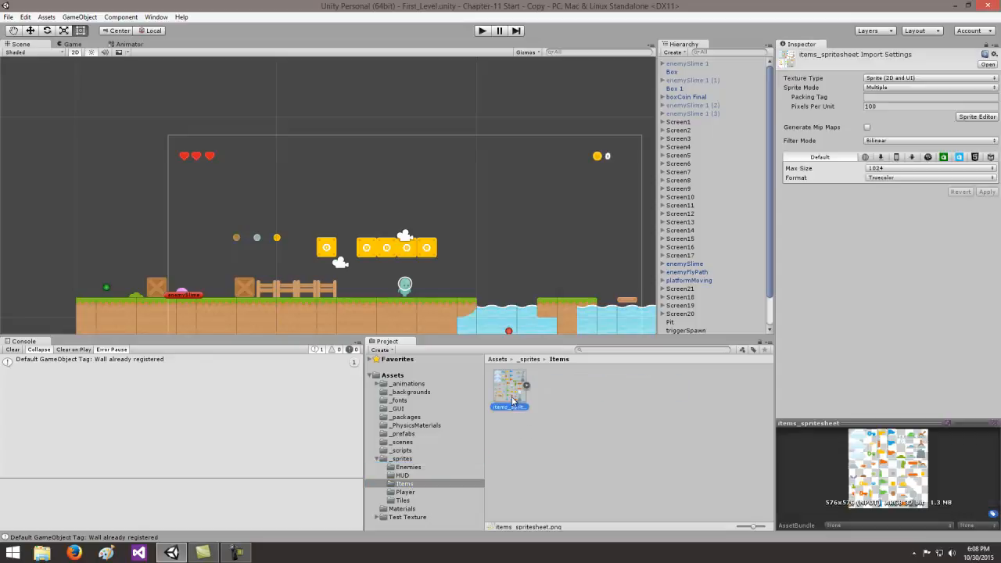
{"action": "left_click", "coordinate": [525, 387]}
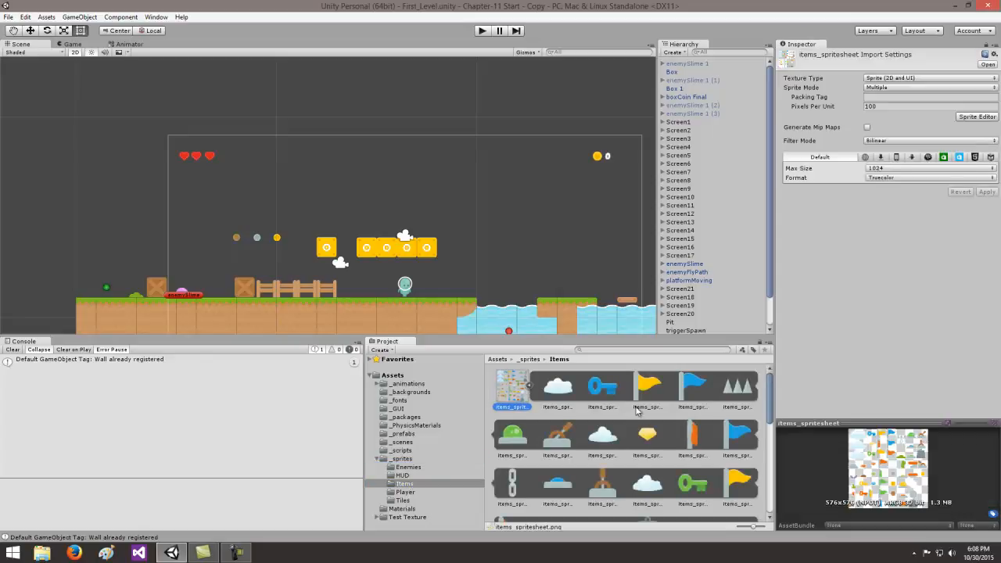
{"action": "left_click", "coordinate": [654, 441]}
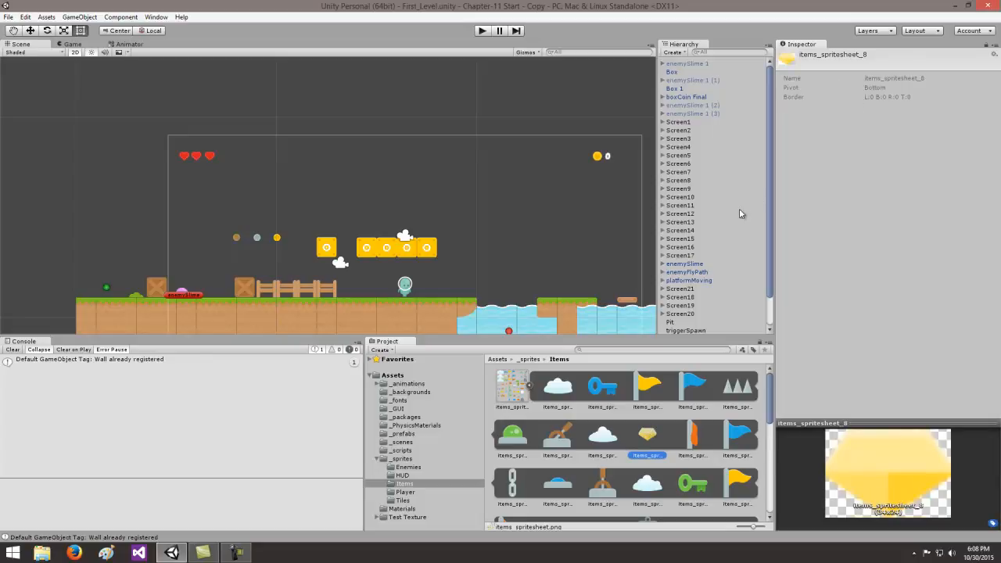
- Review the import settings of items_spritesheet and its available texture types
{"action": "left_click", "coordinate": [501, 383]}
{"action": "left_click", "coordinate": [906, 78]}
{"action": "left_click", "coordinate": [854, 240]}
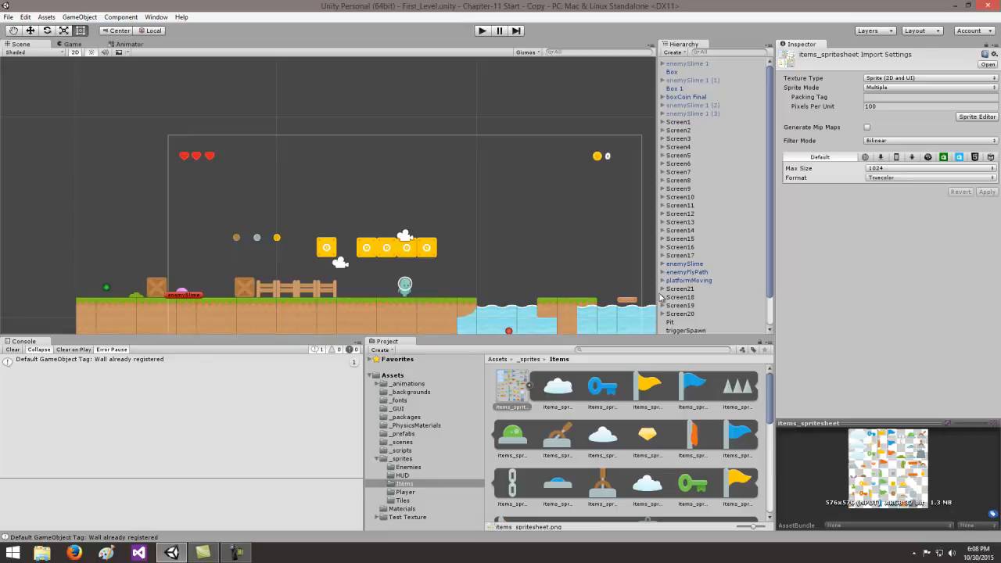
{"action": "scroll", "coordinate": [771, 297], "scroll_direction": "down", "scroll_amount": 2}
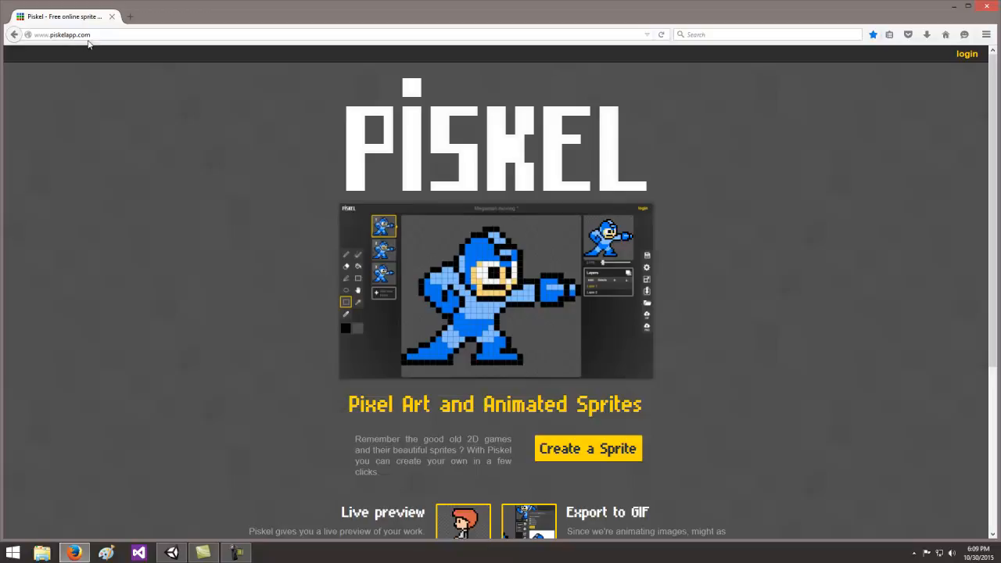
- Create a new sprite in Piskel in the browser and draw a small black block with one pixel above it
{"action": "left_click", "coordinate": [581, 438]}
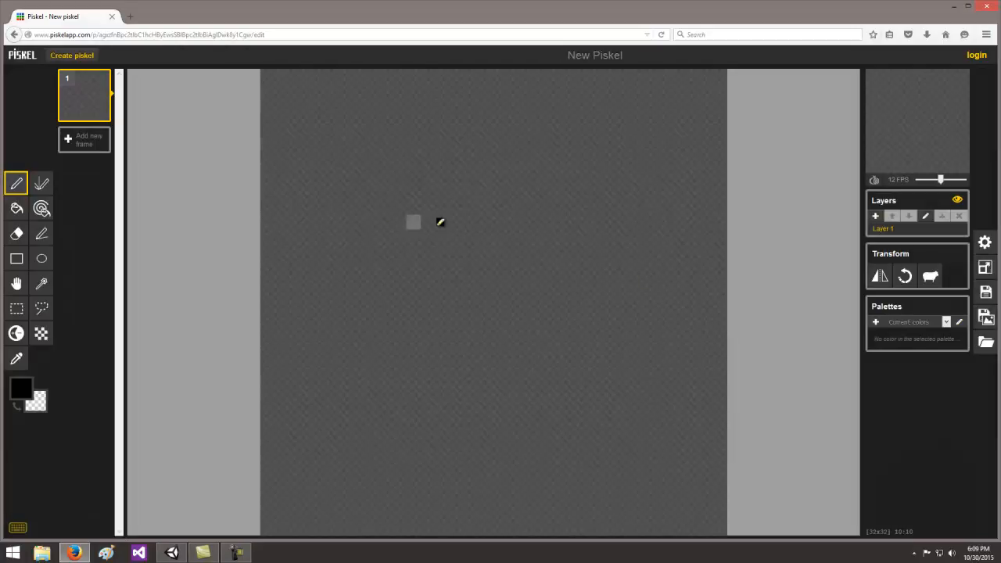
{"action": "left_click", "coordinate": [501, 193]}
{"action": "left_click", "coordinate": [486, 221]}
{"action": "left_click", "coordinate": [515, 221]}
{"action": "left_click", "coordinate": [516, 207]}
{"action": "left_click_drag", "start_coordinate": [503, 213], "coordinate": [489, 208]}
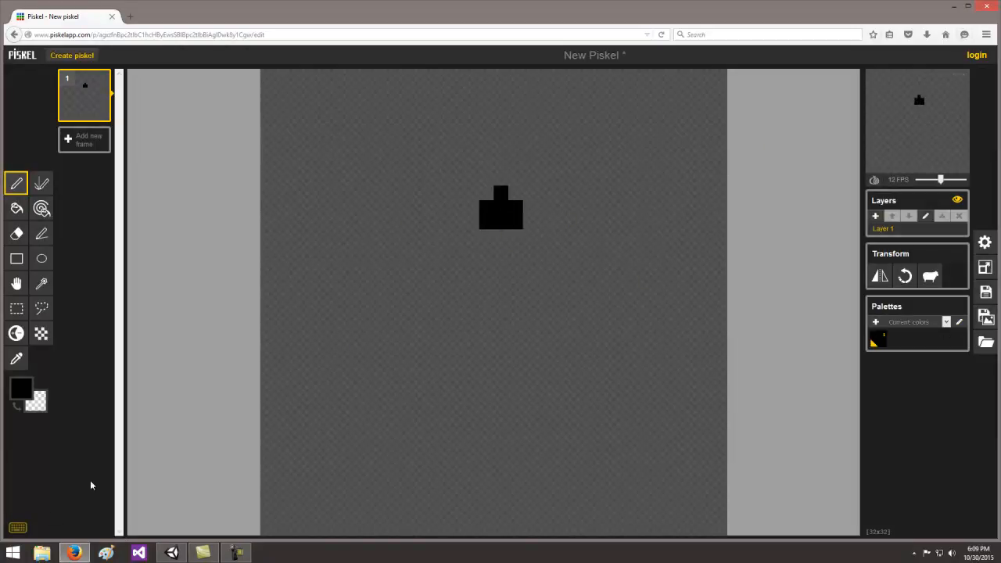
- Switch to File Explorer and view the Crappy Star image in the Downloads folder
{"action": "left_click", "coordinate": [41, 553]}
{"action": "left_click", "coordinate": [332, 206]}
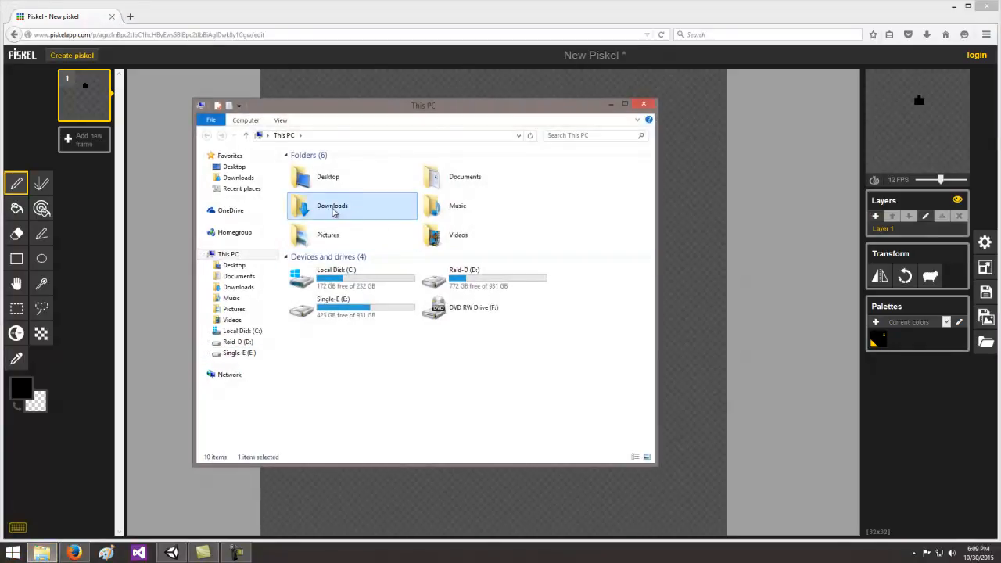
{"action": "double_click", "coordinate": [336, 210]}
{"action": "left_click", "coordinate": [618, 179]}
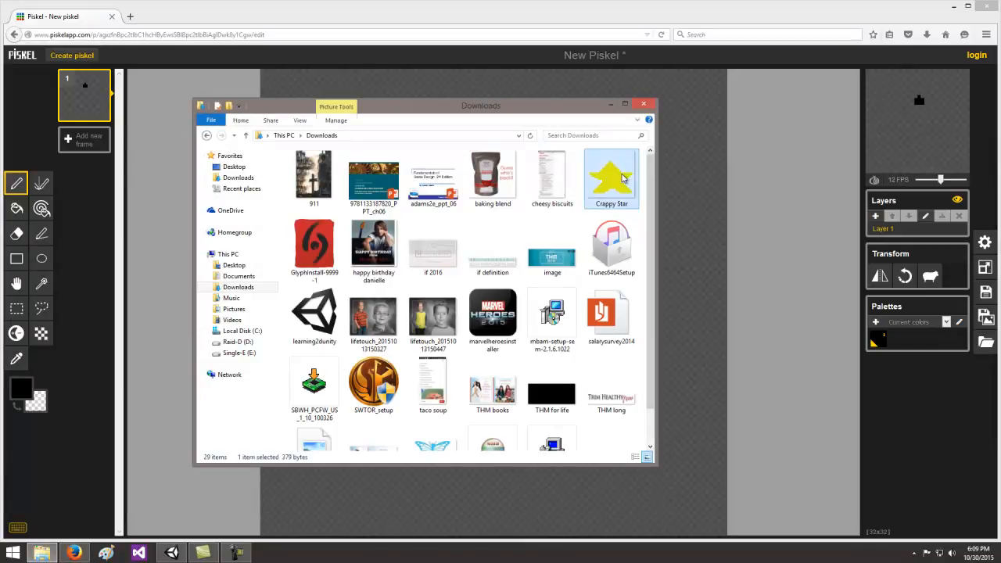
{"action": "double_click", "coordinate": [618, 179]}
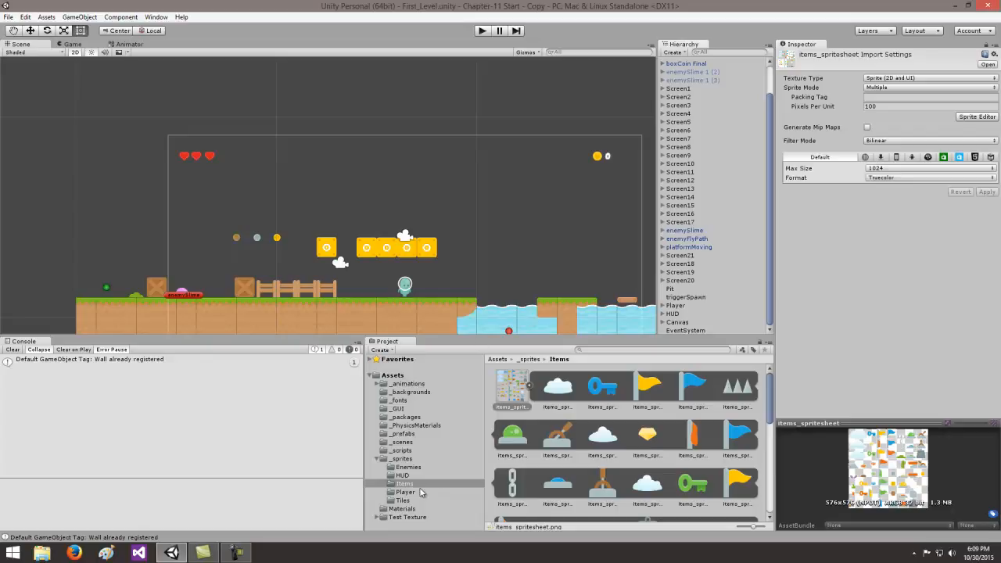
{"action": "left_click", "coordinate": [408, 517]}
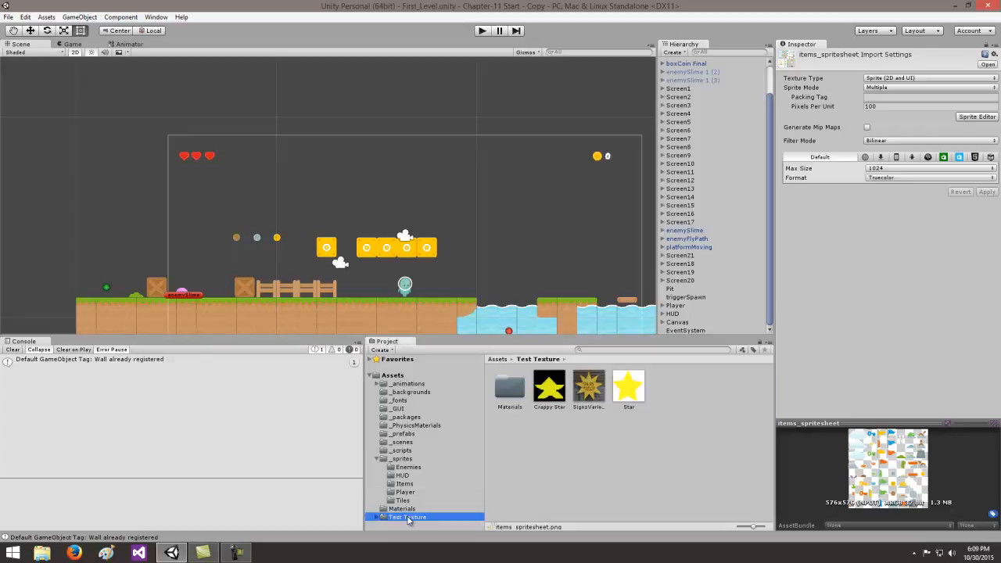
{"action": "left_click", "coordinate": [395, 377]}
{"action": "right_click", "coordinate": [396, 377]}
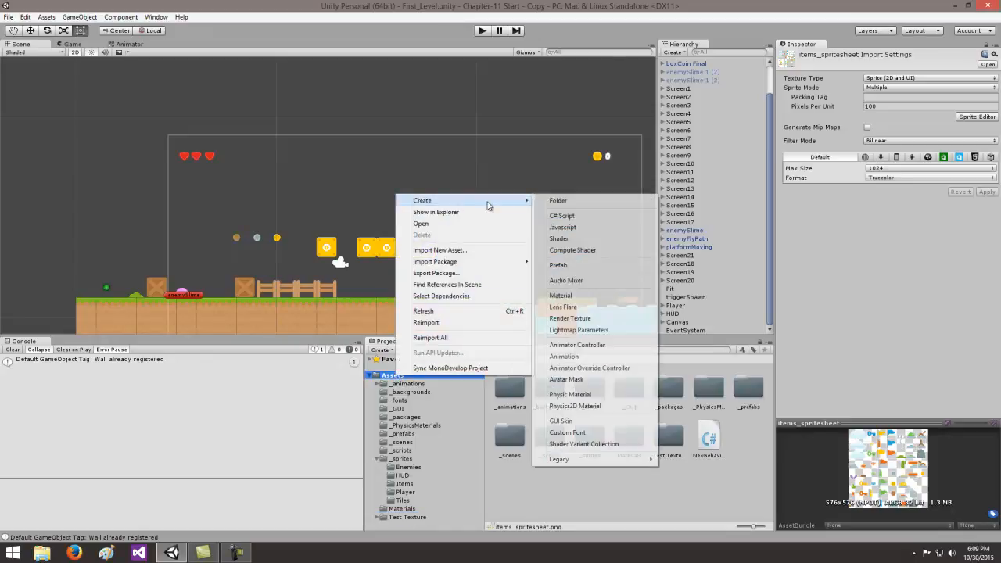
{"action": "left_click", "coordinate": [494, 501]}
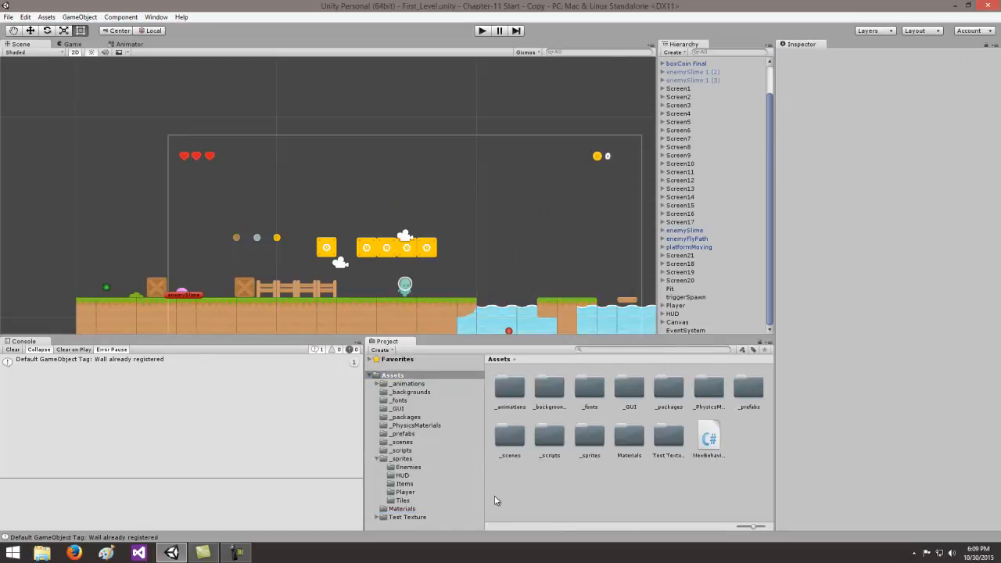
- Look through the Downloads files available for import into the Test Texture folder, without importing any
{"action": "left_click", "coordinate": [408, 518]}
{"action": "right_click", "coordinate": [408, 517]}
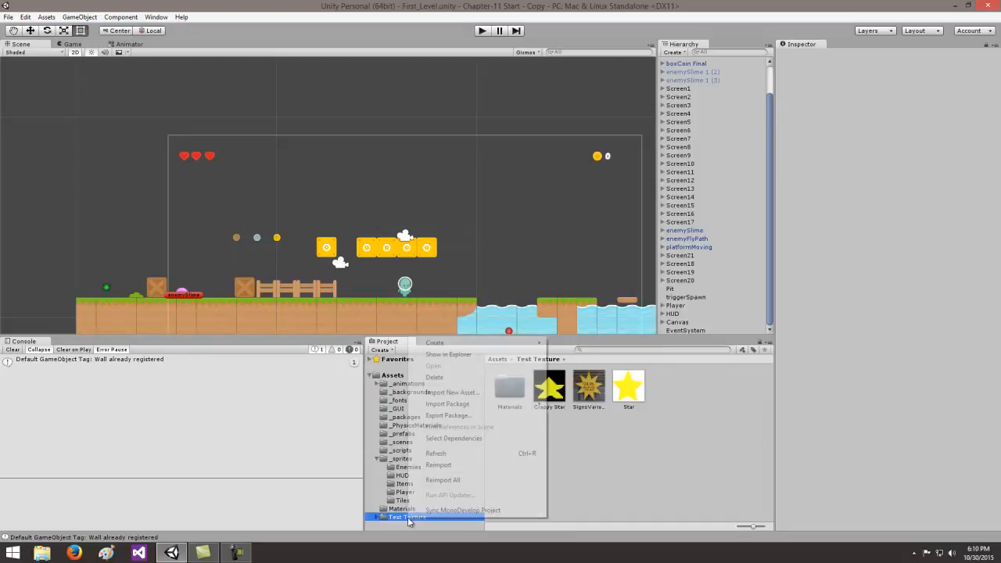
{"action": "left_click", "coordinate": [475, 395]}
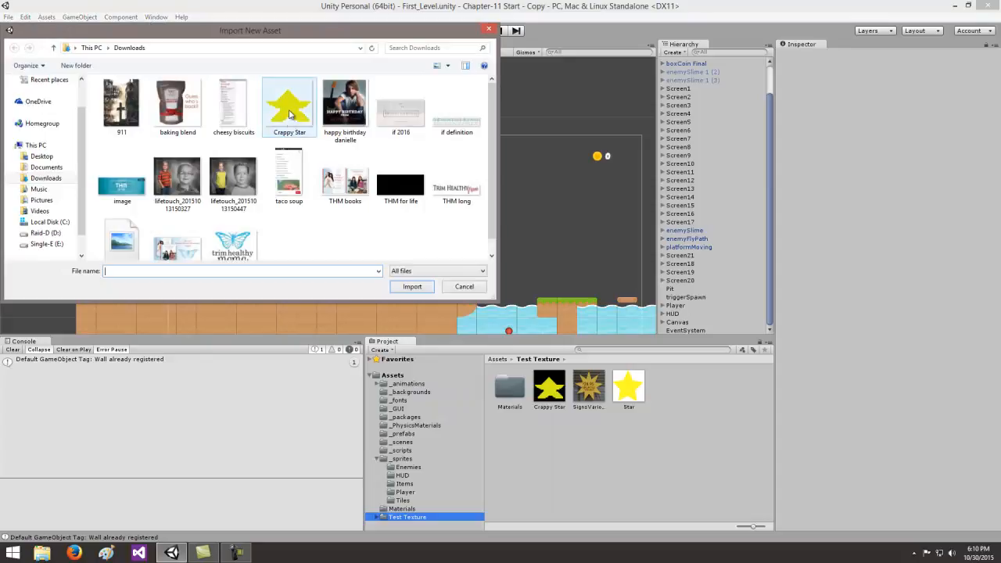
{"action": "left_click", "coordinate": [488, 30]}
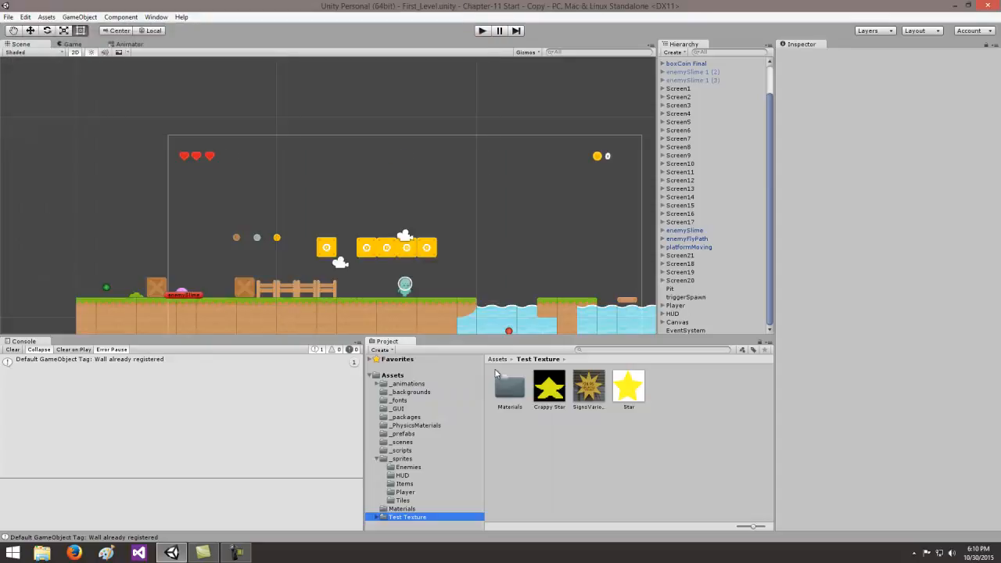
- Compare the import settings and previews of the Star and Crappy Star textures
{"action": "left_click", "coordinate": [633, 389]}
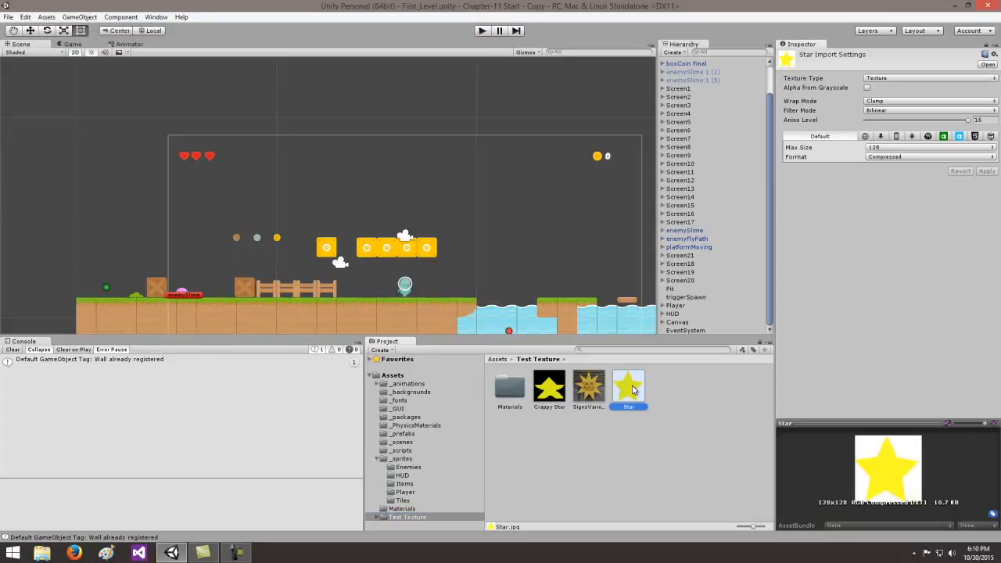
{"action": "left_click", "coordinate": [555, 393]}
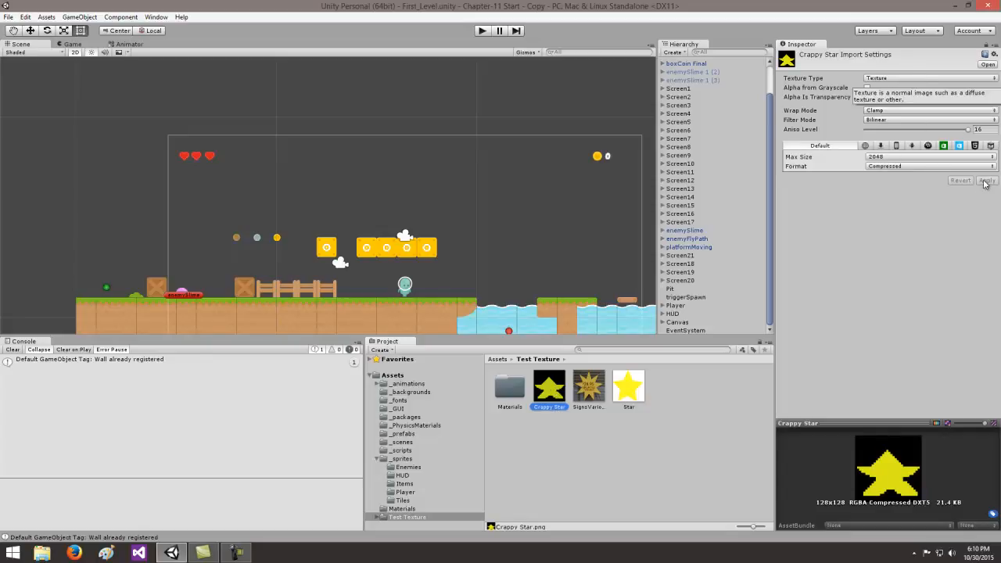
{"action": "left_click", "coordinate": [691, 440]}
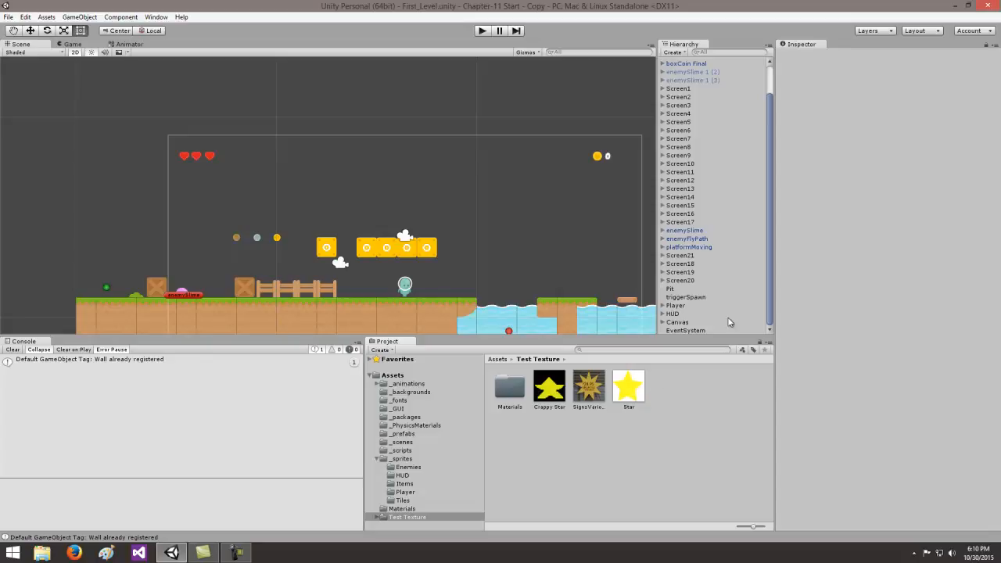
- Try the Star texture and then the Crappy Star texture on a new particle system, and delete that system
{"action": "left_click", "coordinate": [79, 17]}
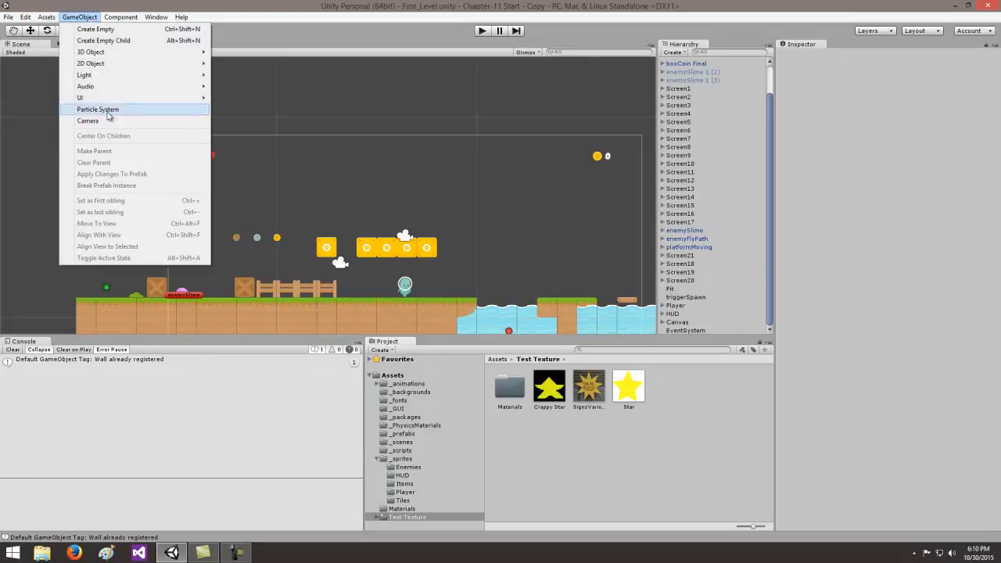
{"action": "left_click", "coordinate": [113, 111]}
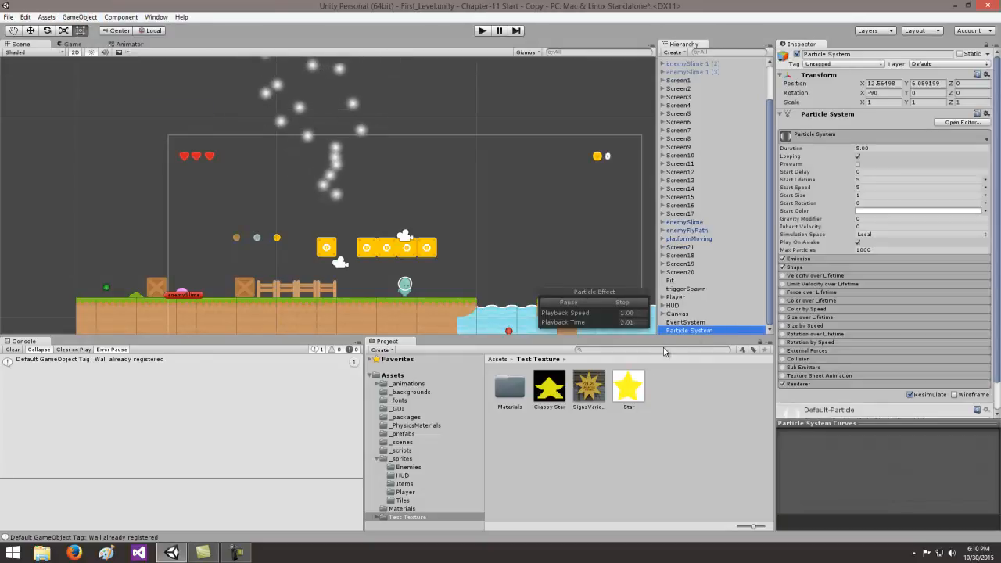
{"action": "left_click_drag", "start_coordinate": [628, 386], "coordinate": [683, 331]}
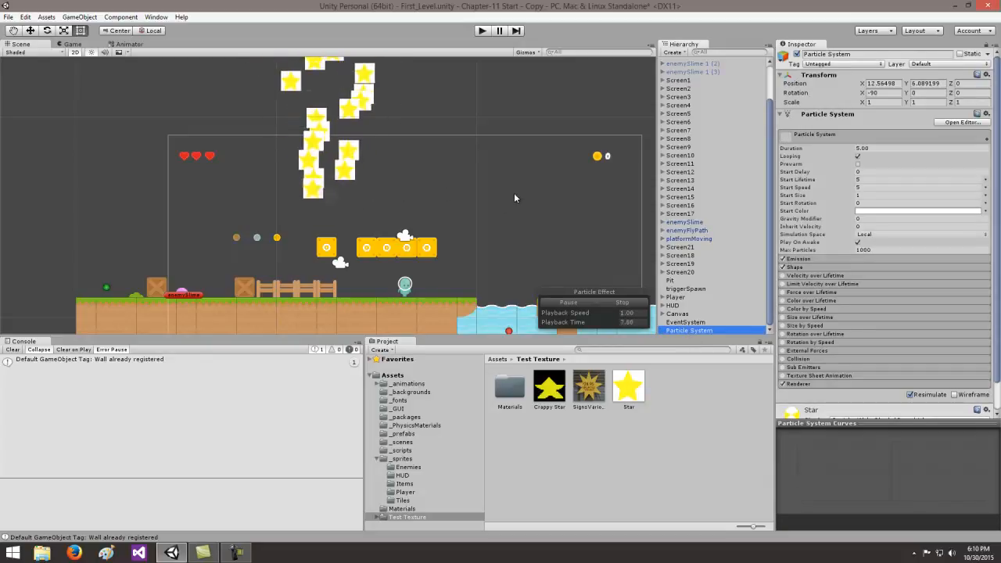
{"action": "left_click_drag", "start_coordinate": [549, 385], "coordinate": [684, 331]}
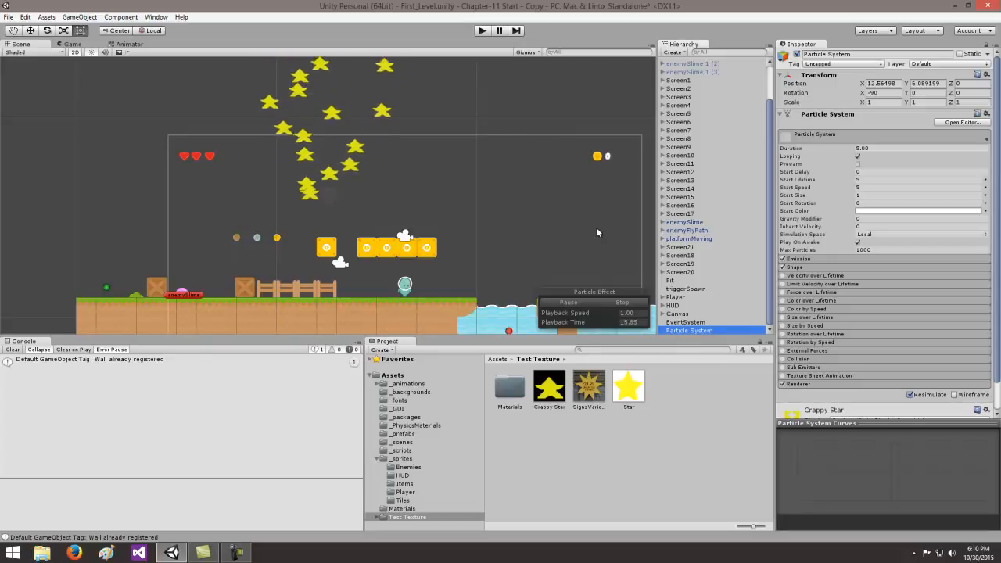
{"action": "key", "text": "Delete"}
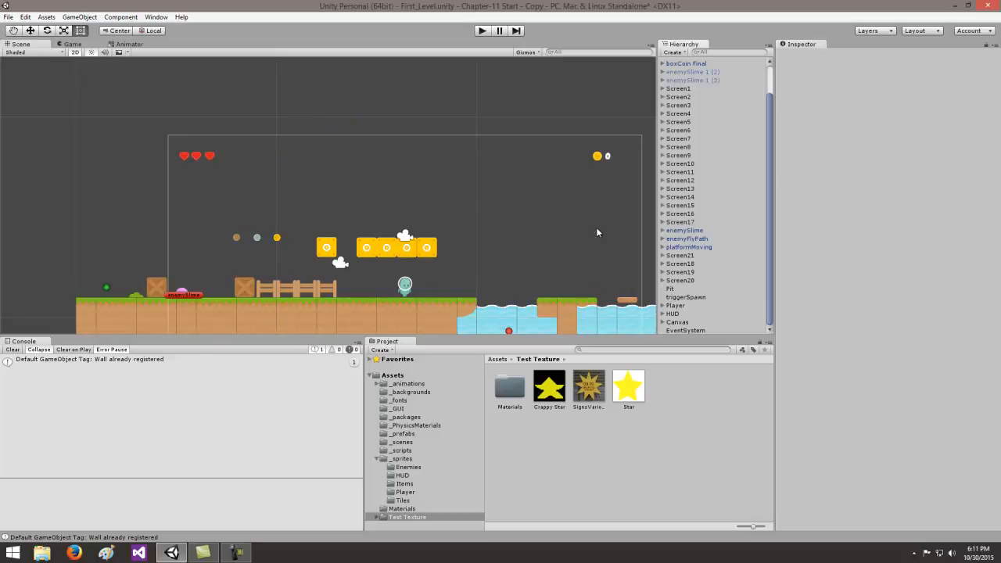
- Create a particle system and move it to the water's edge at about X 20.4, Y 2.09
{"action": "left_click", "coordinate": [79, 17]}
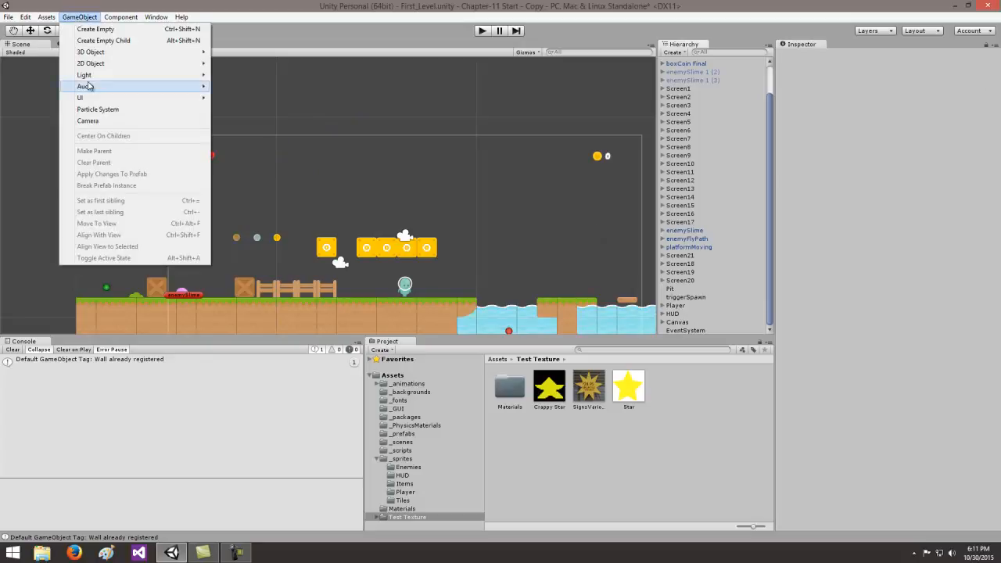
{"action": "left_click", "coordinate": [97, 109]}
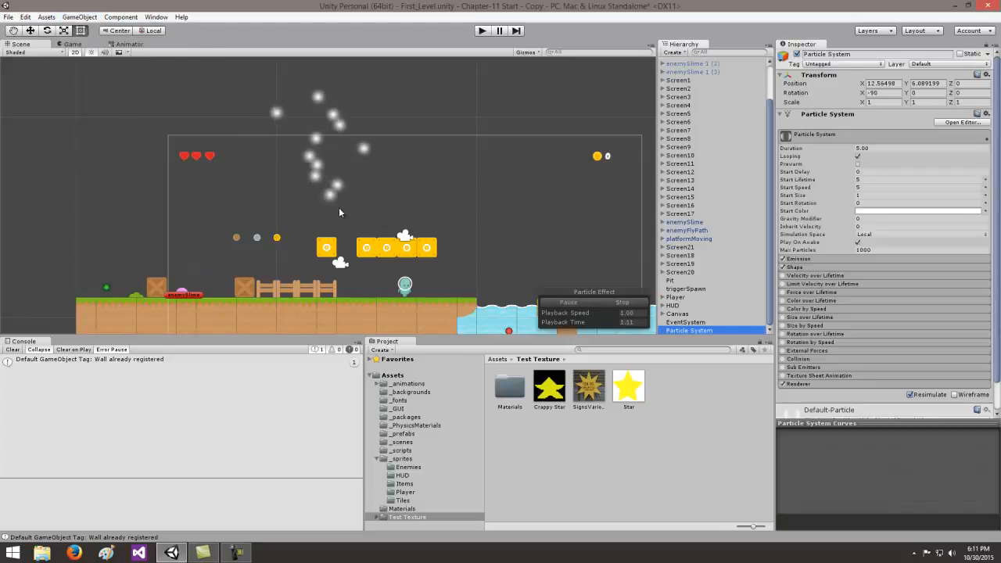
{"action": "left_click", "coordinate": [30, 31]}
{"action": "left_click_drag", "start_coordinate": [364, 201], "coordinate": [521, 209]}
{"action": "left_click_drag", "start_coordinate": [483, 147], "coordinate": [592, 211]}
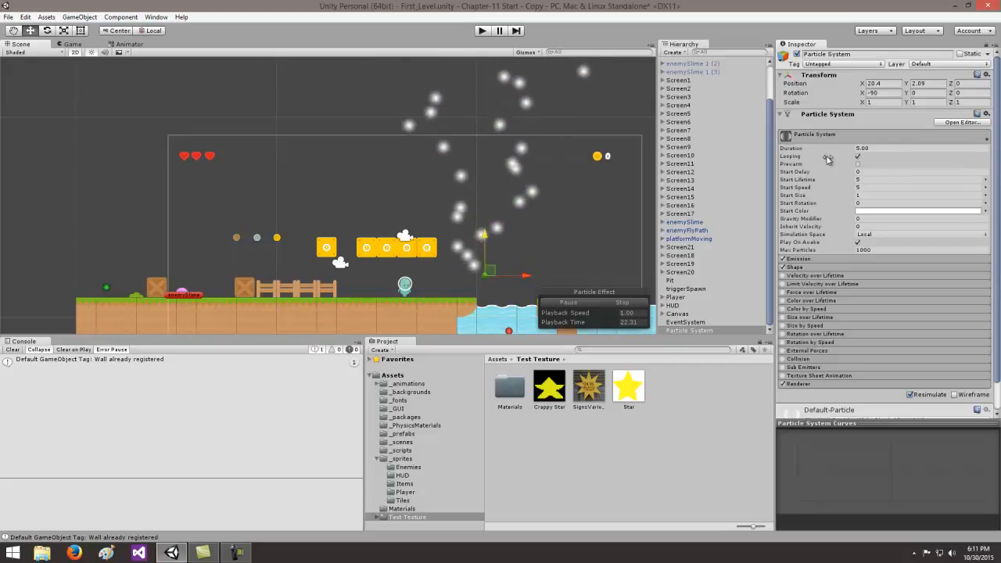
- Examine the Limit Velocity over Lifetime and Force over Lifetime modules of the particle system
{"action": "left_click", "coordinate": [818, 284]}
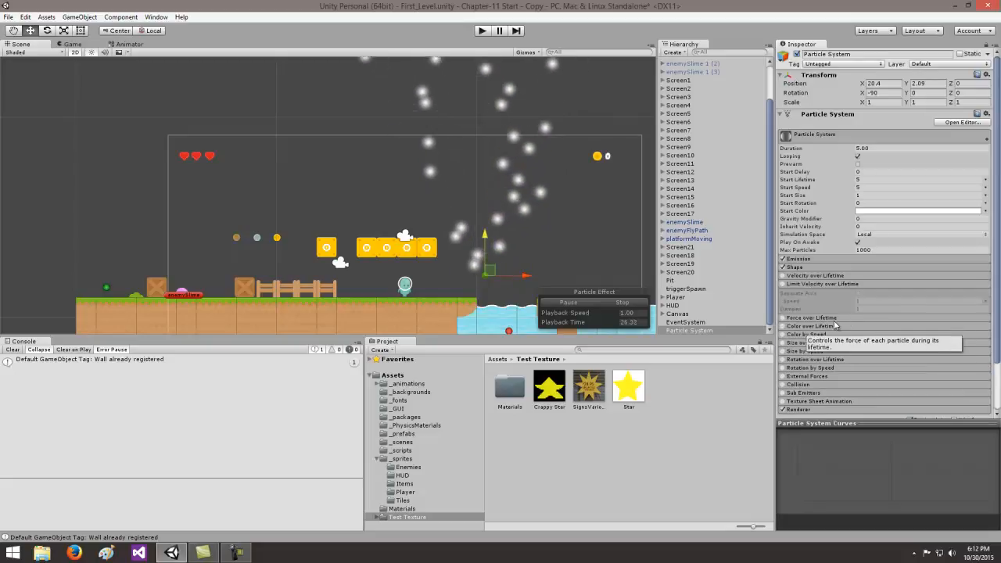
{"action": "left_click", "coordinate": [829, 317]}
{"action": "left_click", "coordinate": [825, 317]}
{"action": "left_click", "coordinate": [824, 286]}
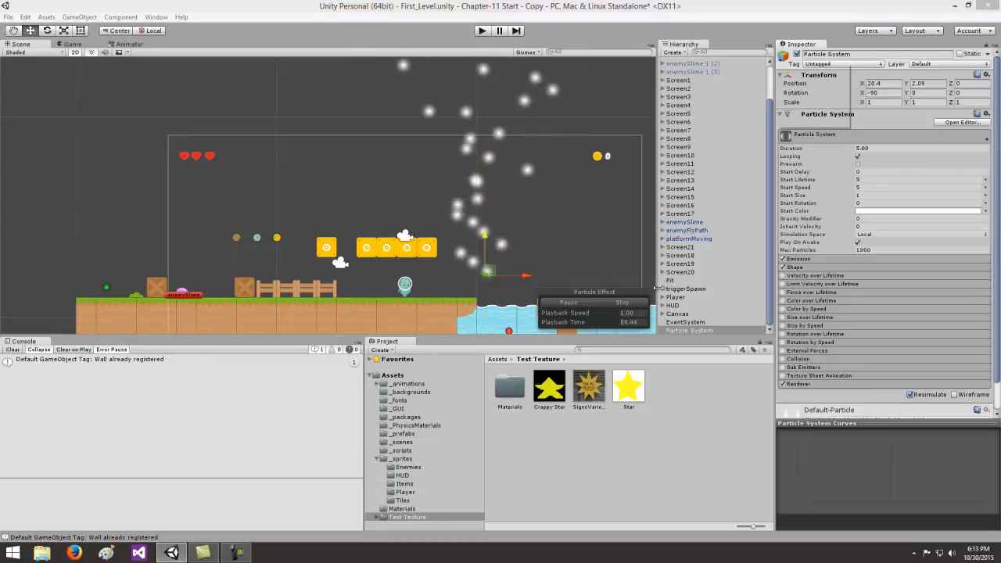
- Assign the magenta diamond icon to the particle system object
{"action": "left_click", "coordinate": [785, 56]}
{"action": "left_click", "coordinate": [839, 89]}
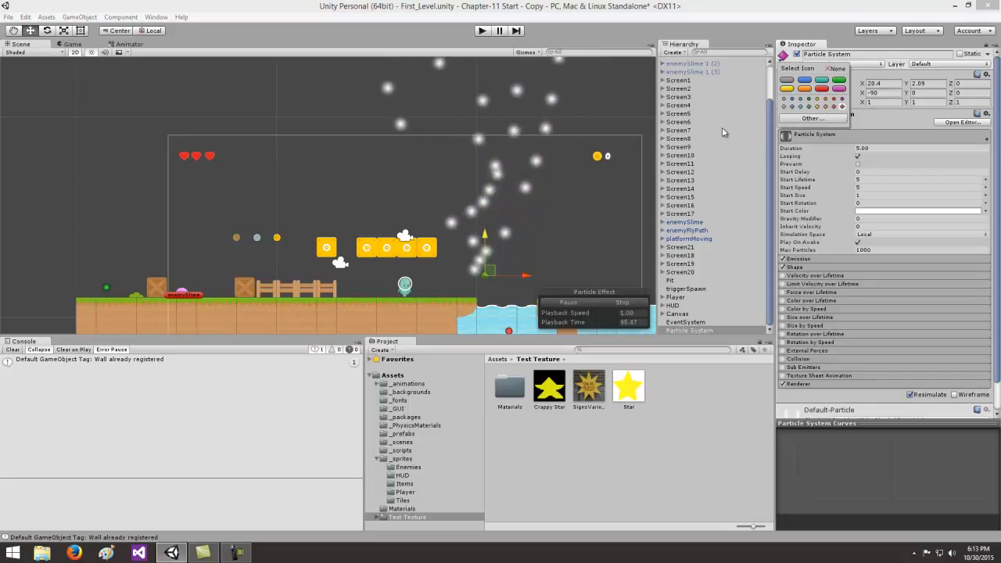
{"action": "left_click", "coordinate": [529, 241]}
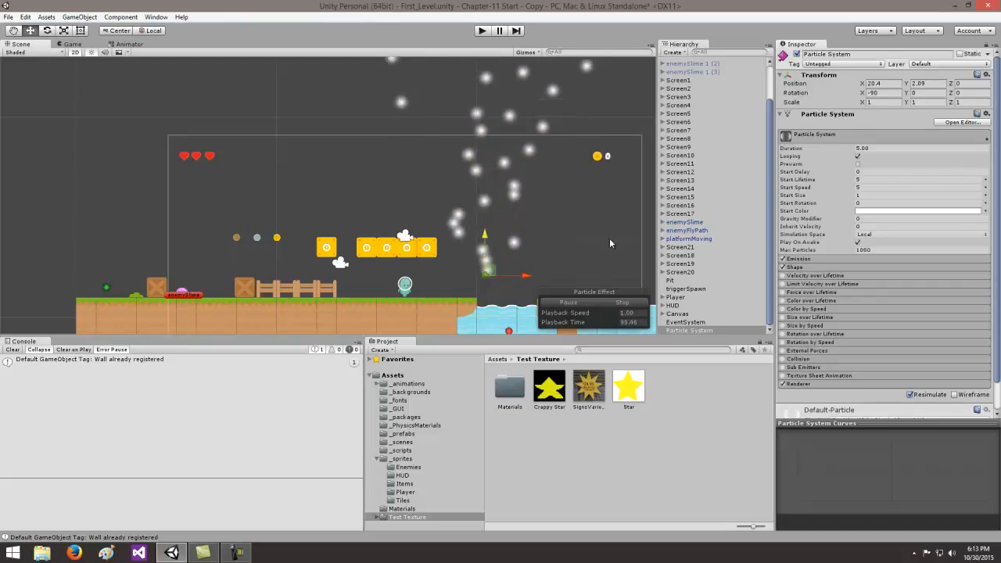
- Rename the particle system object as particle_coinBox
{"action": "left_click", "coordinate": [852, 54]}
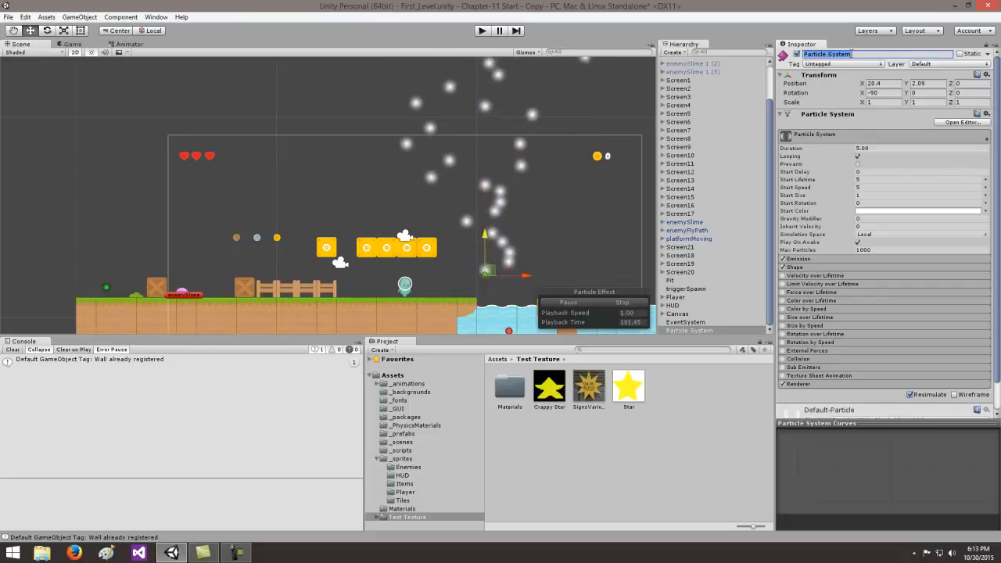
{"action": "type", "text": "partic"}
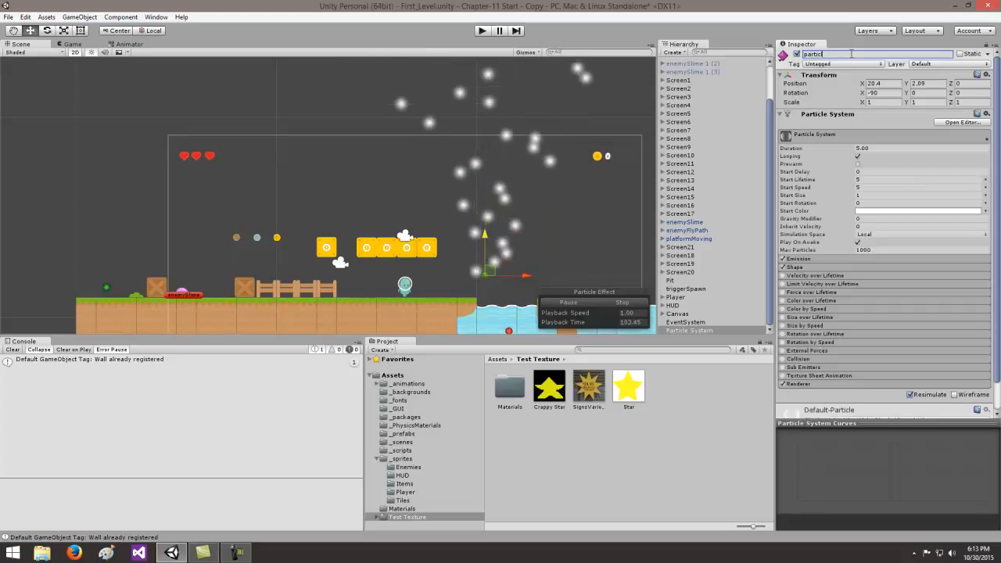
{"action": "type", "text": "le_"}
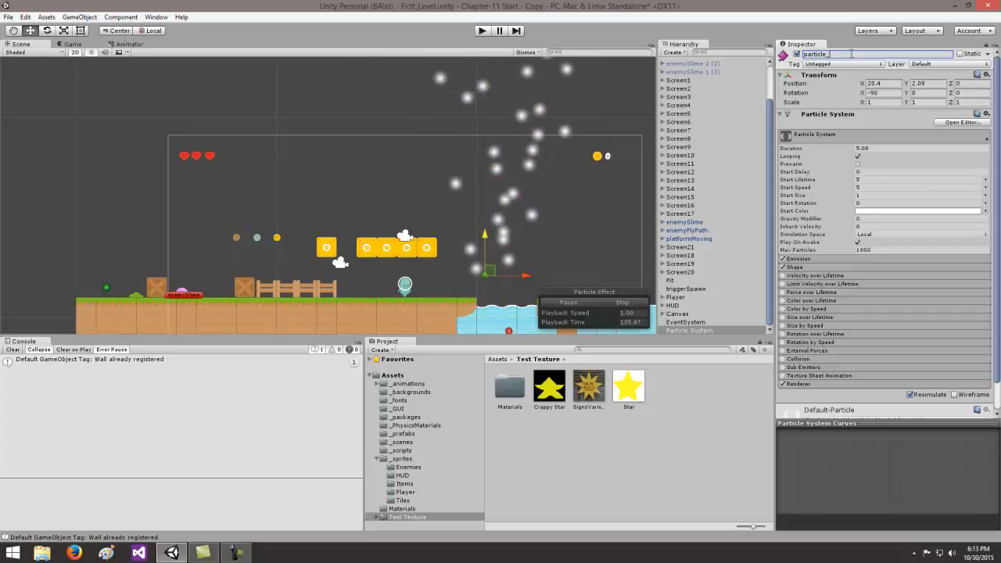
{"action": "type", "text": "coinBox"}
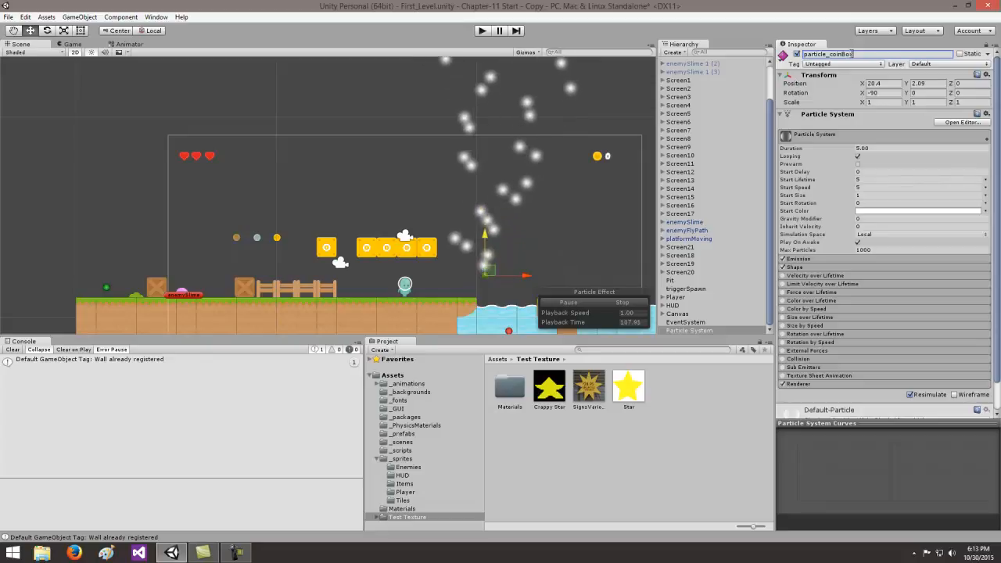
{"action": "key", "text": "Return"}
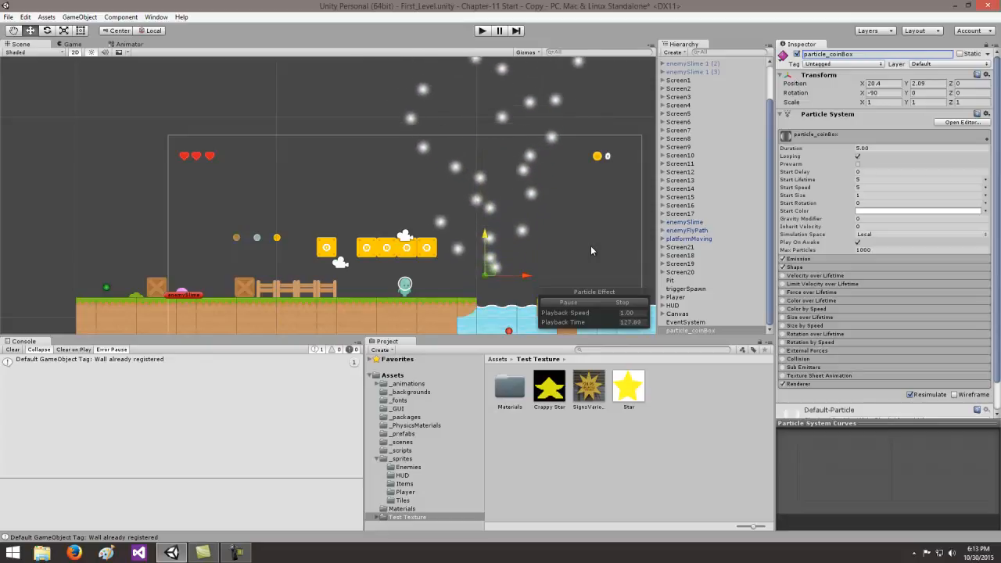
- Set the particle system's duration to 1 and toggle looping off and back on
{"action": "left_click", "coordinate": [880, 147]}
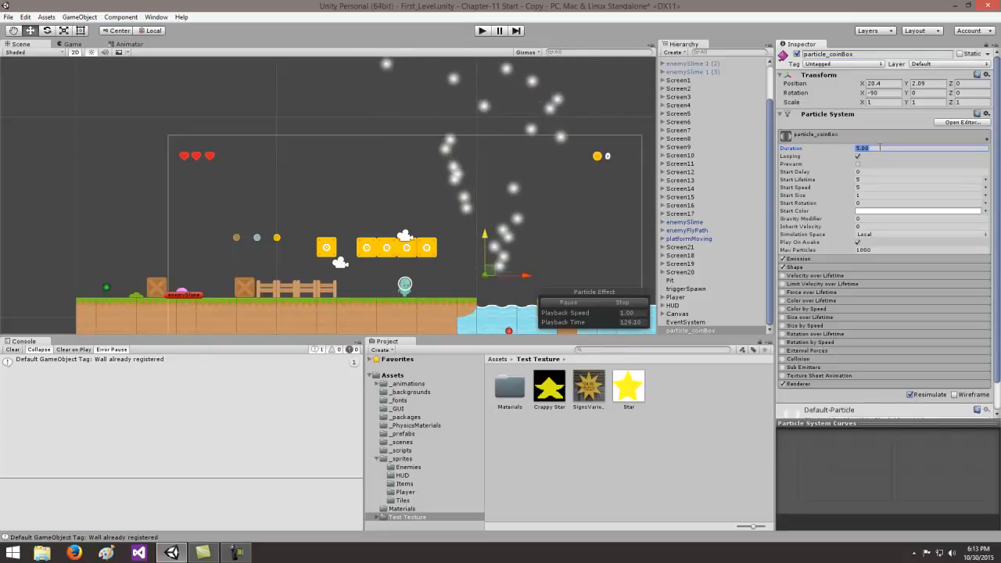
{"action": "type", "text": "1"}
{"action": "key", "text": "Return"}
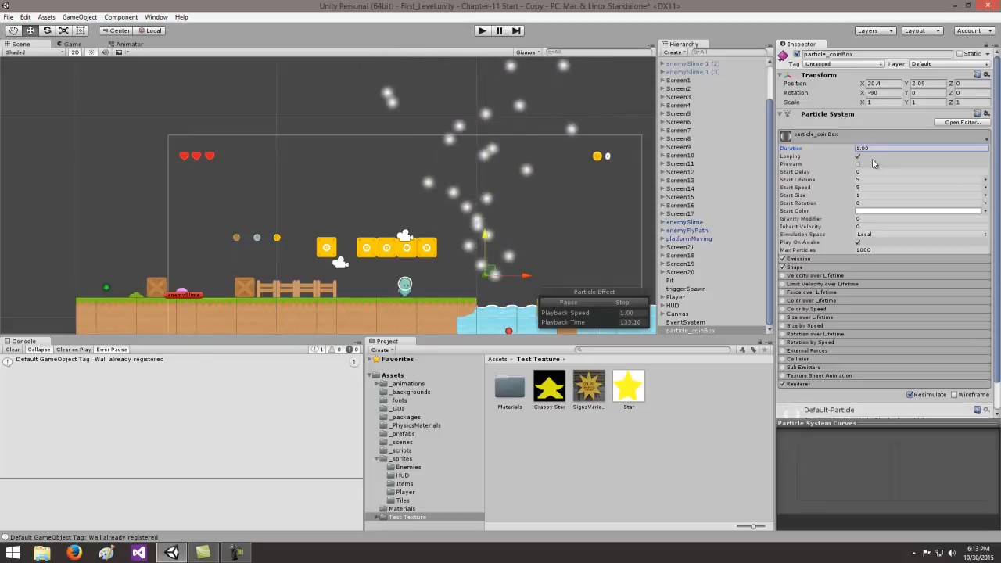
{"action": "left_click", "coordinate": [858, 156]}
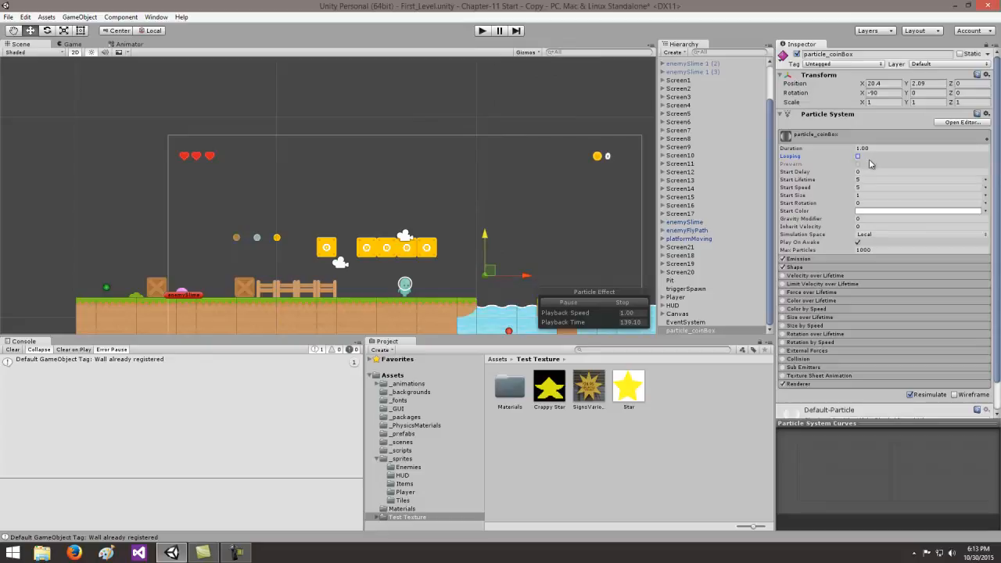
{"action": "left_click", "coordinate": [858, 157]}
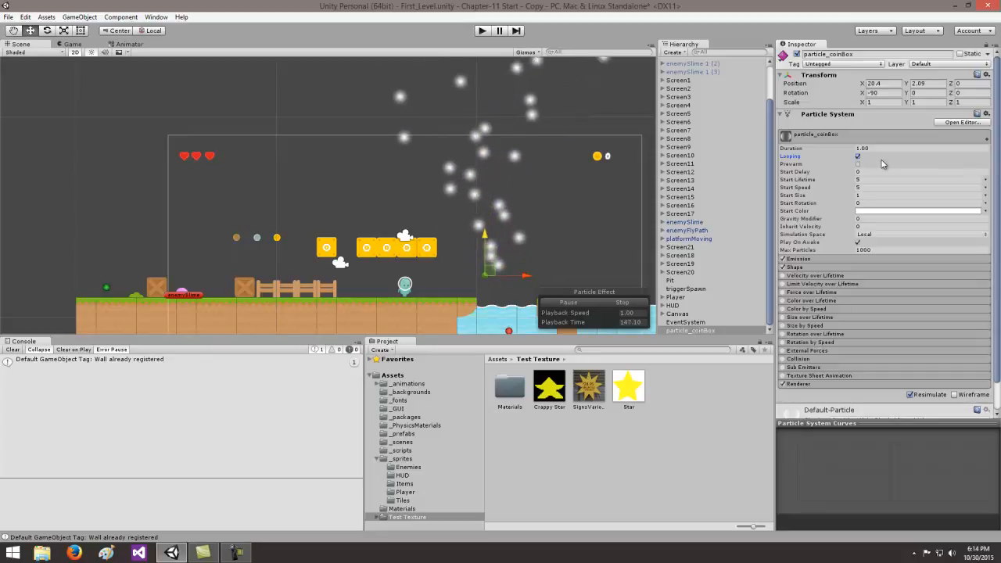
- Set the particles' start lifetime to 0.25 and start size to 0.4
{"action": "left_click", "coordinate": [864, 180]}
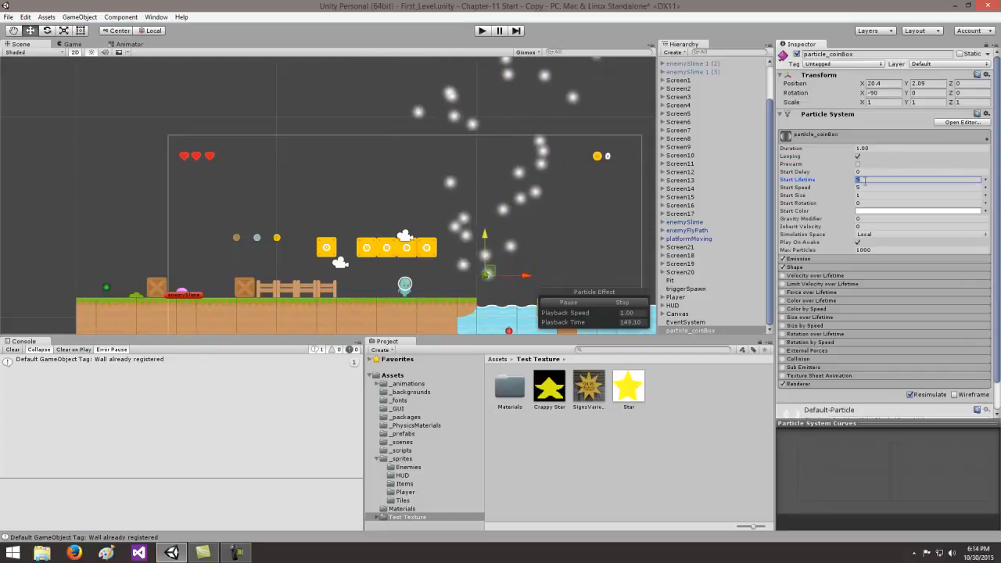
{"action": "type", "text": ".25"}
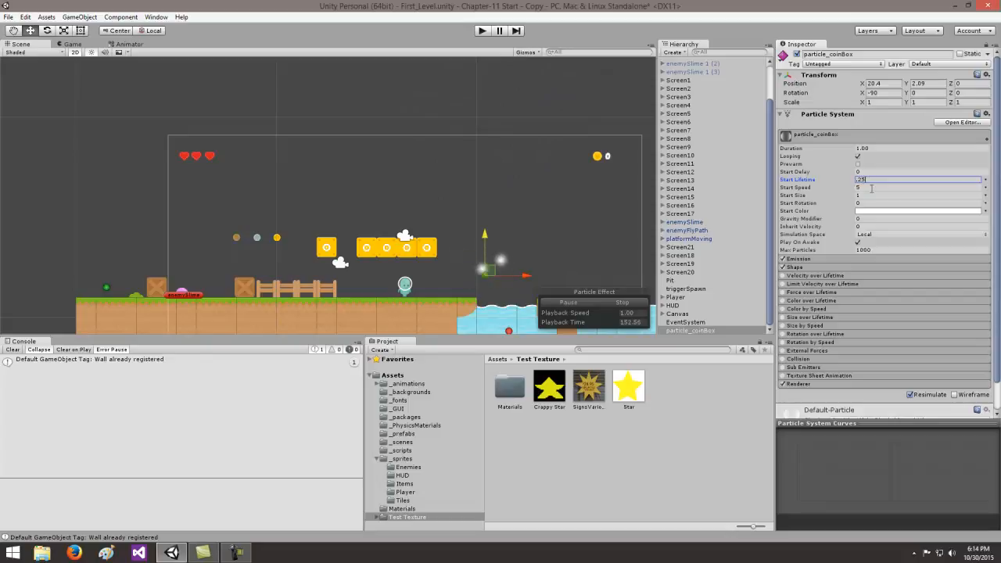
{"action": "left_click", "coordinate": [871, 188]}
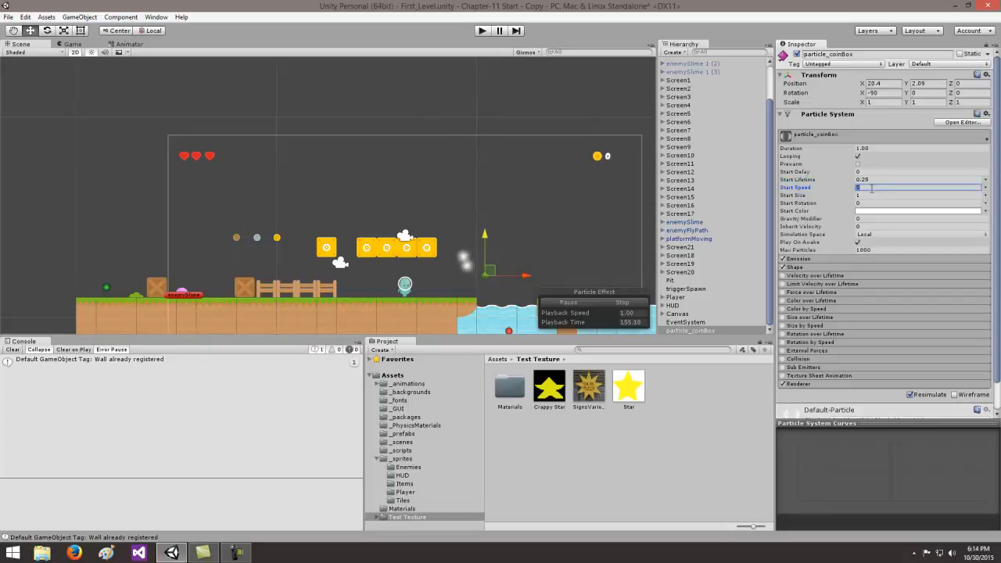
{"action": "left_click", "coordinate": [868, 196]}
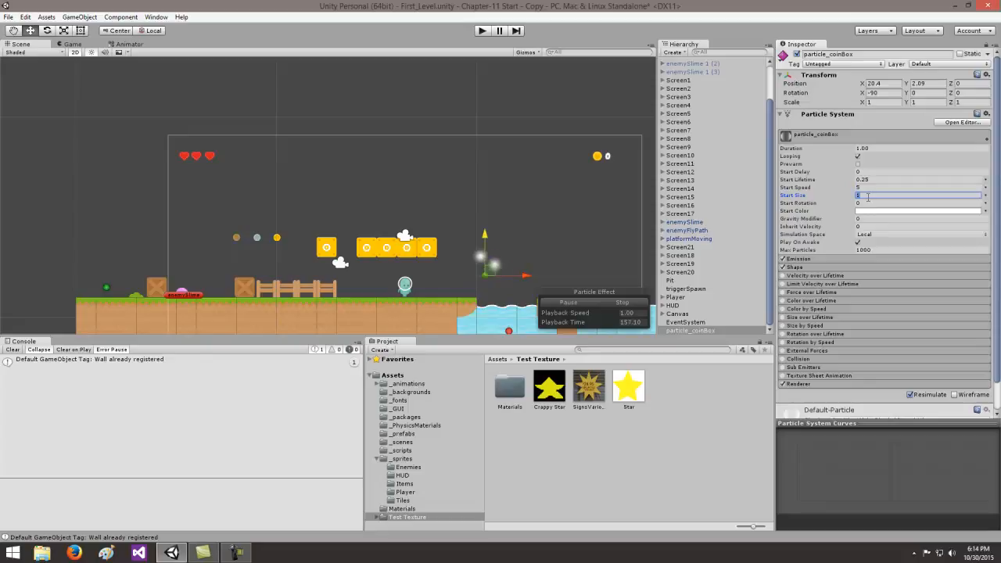
{"action": "type", "text": ".4"}
- Raise the particle system to about Y 5.43 and set its start color to yellow, hex E7FD1AFF
{"action": "left_click_drag", "start_coordinate": [486, 235], "coordinate": [497, 167]}
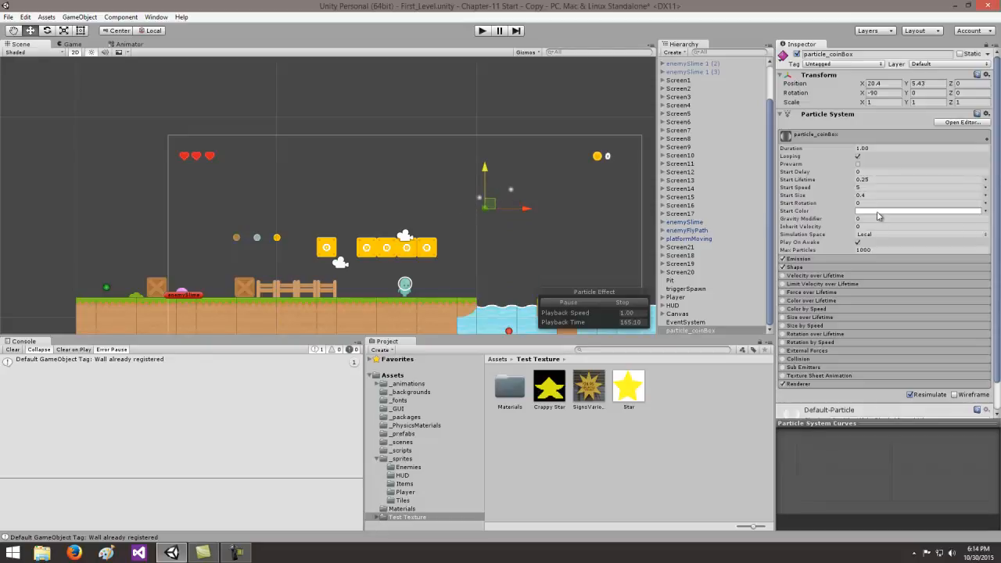
{"action": "left_click", "coordinate": [878, 211]}
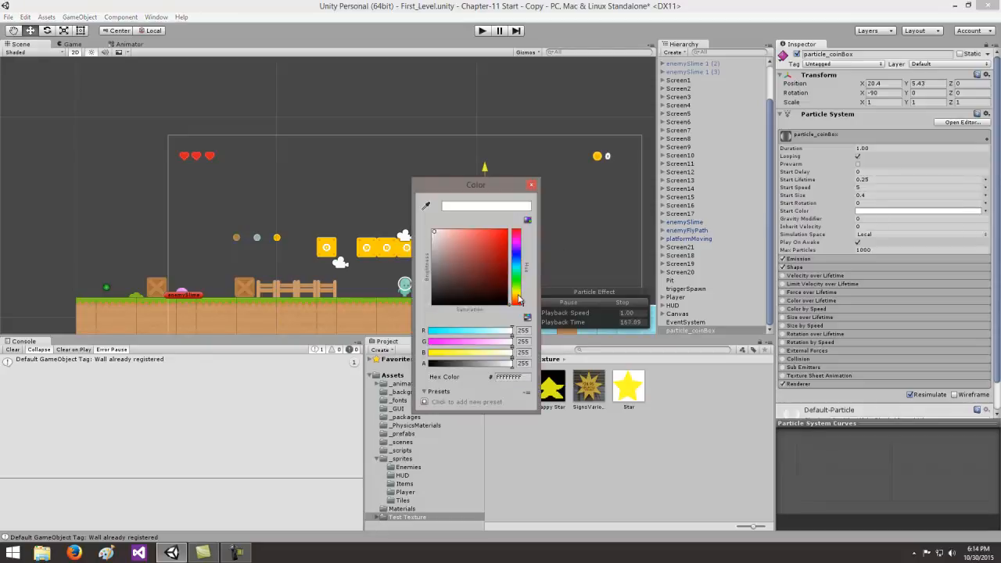
{"action": "left_click_drag", "start_coordinate": [519, 300], "coordinate": [517, 296]}
{"action": "left_click", "coordinate": [498, 233]}
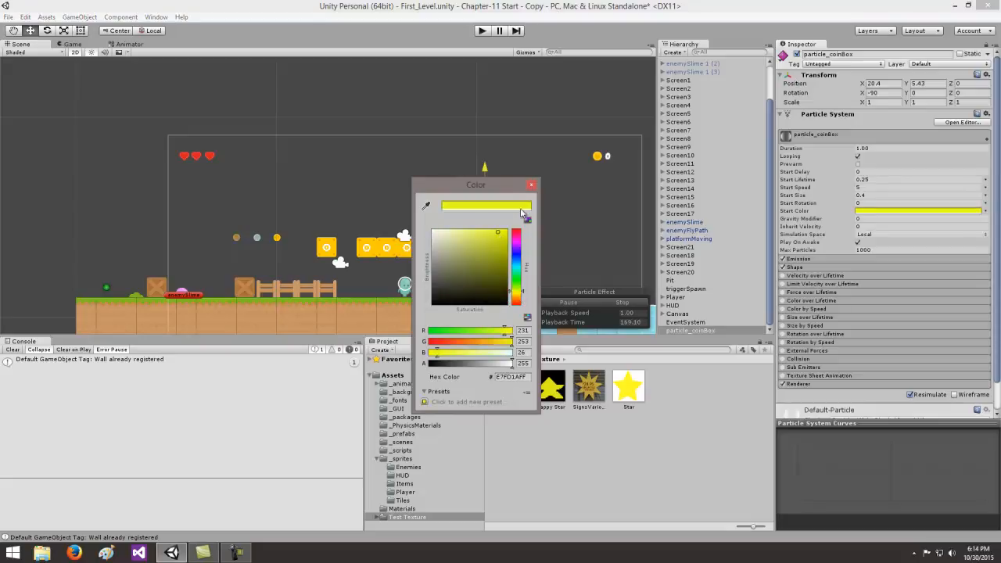
{"action": "left_click", "coordinate": [532, 185]}
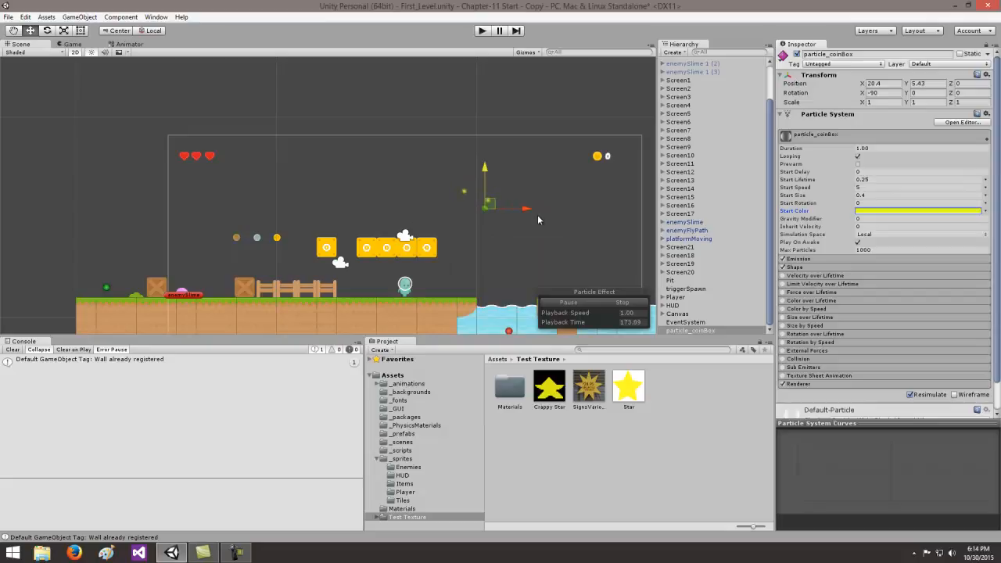
- Set the particle system's gravity modifier to 1
{"action": "left_click", "coordinate": [858, 219]}
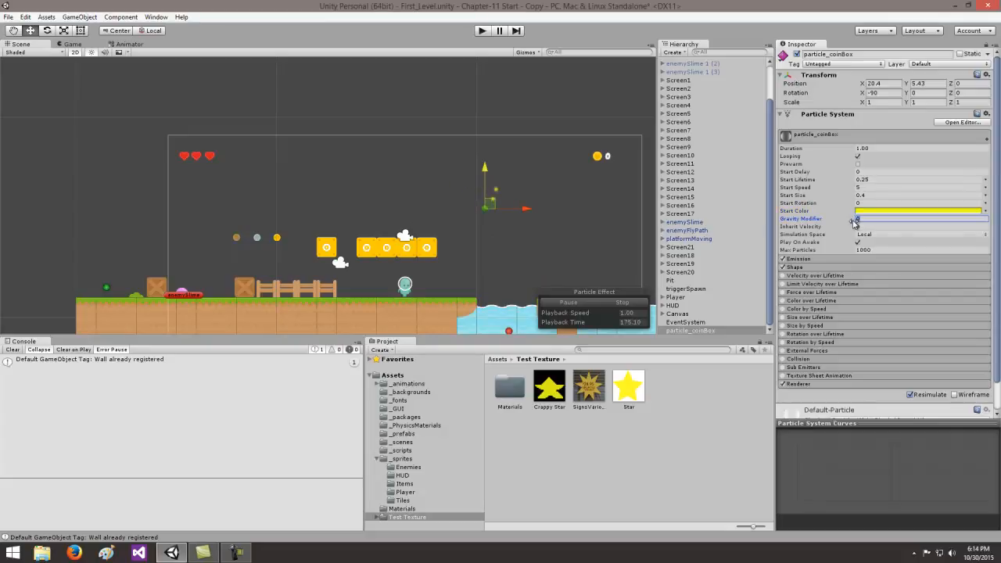
{"action": "type", "text": "1"}
{"action": "left_click", "coordinate": [874, 227]}
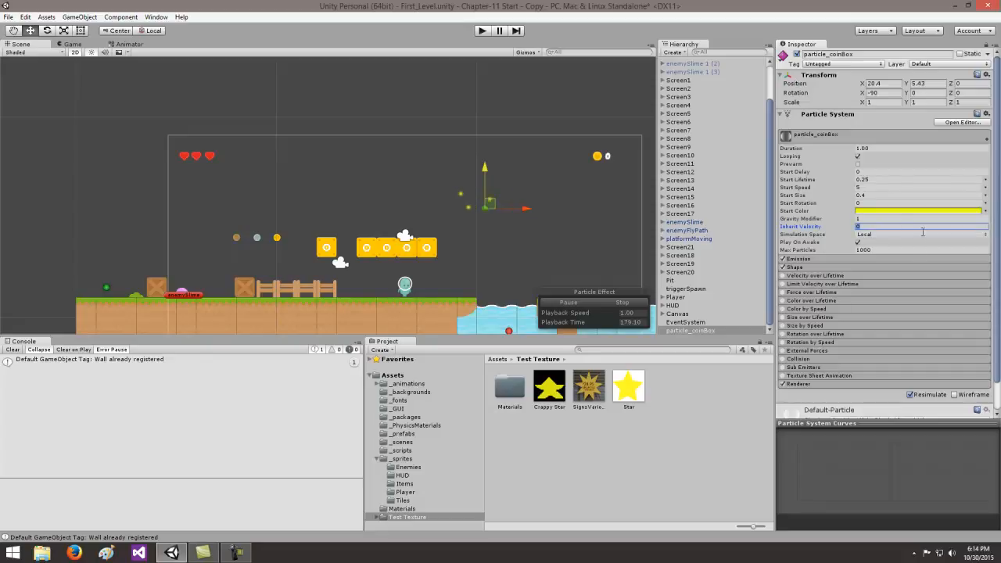
- Switch the simulation space to World and limit the max particles to 10
{"action": "left_click", "coordinate": [889, 235]}
{"action": "left_click", "coordinate": [890, 249]}
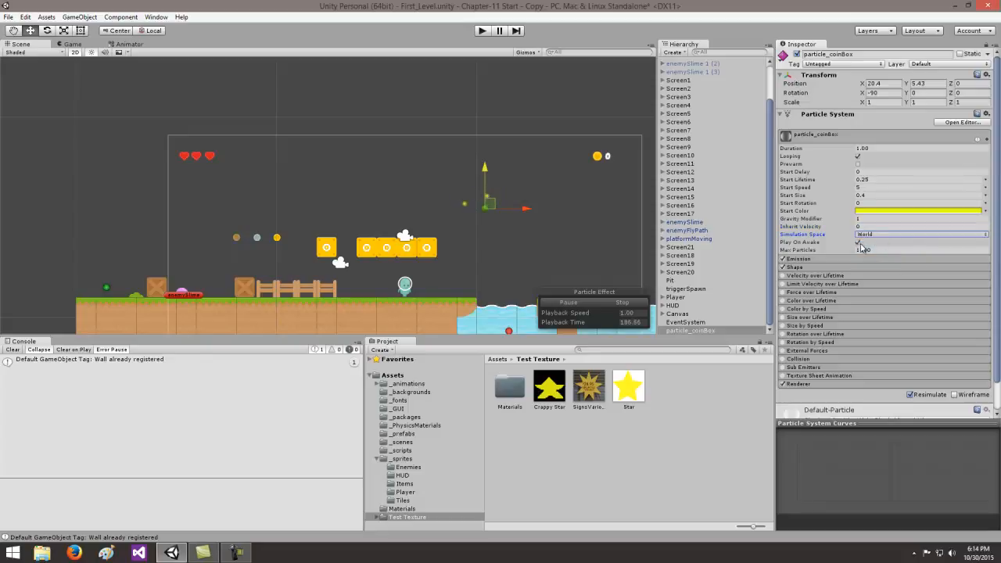
{"action": "left_click", "coordinate": [861, 250]}
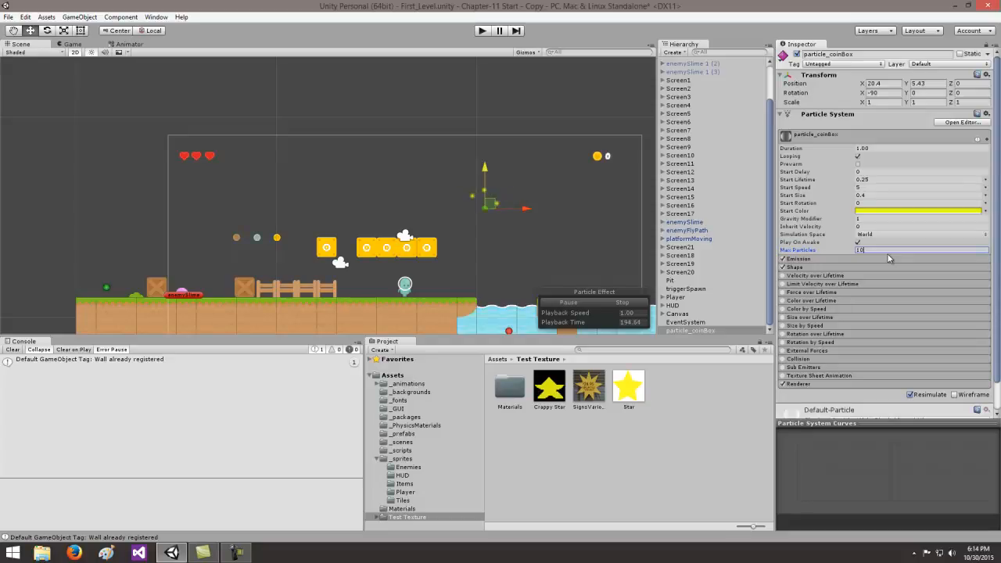
- Set the emission rate to 0 and add a burst of 10 particles at time 0.00
{"action": "left_click", "coordinate": [809, 259]}
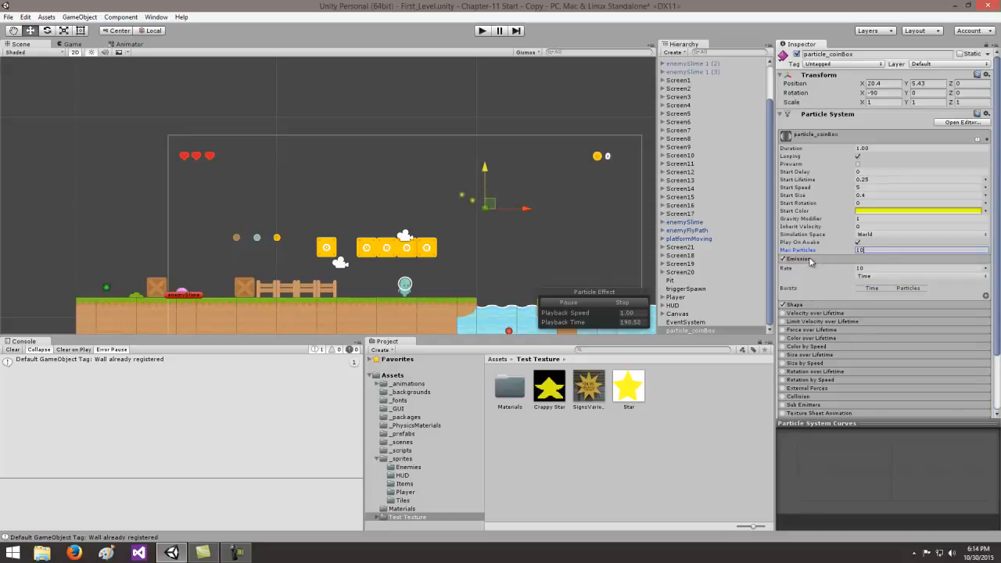
{"action": "left_click", "coordinate": [872, 268]}
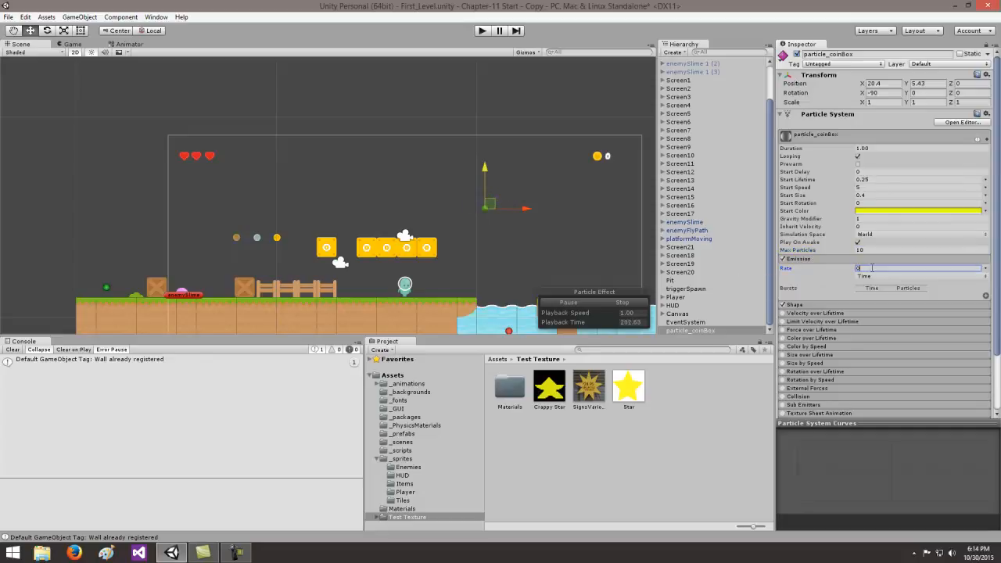
{"action": "left_click", "coordinate": [987, 298]}
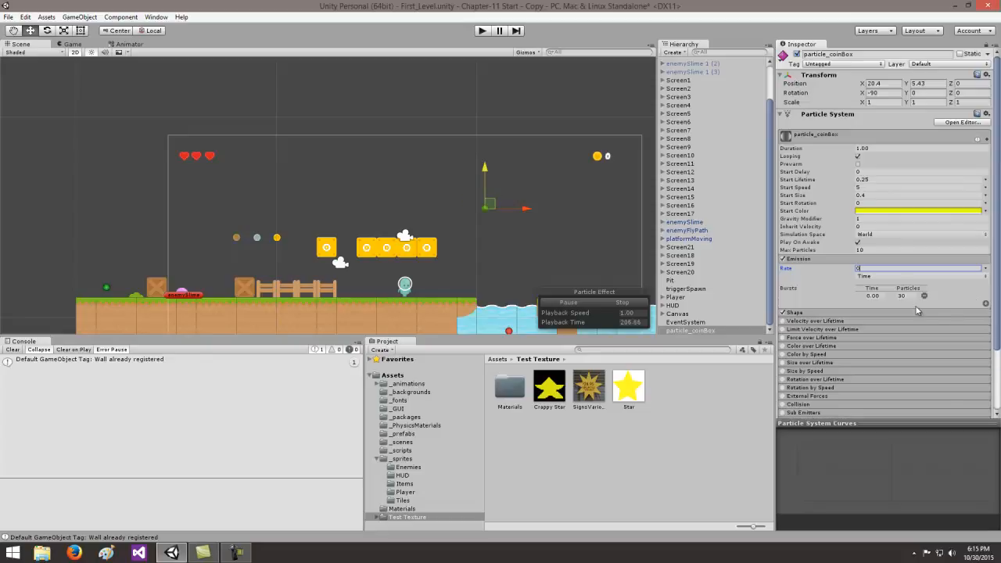
{"action": "left_click", "coordinate": [894, 298]}
{"action": "left_click", "coordinate": [783, 259]}
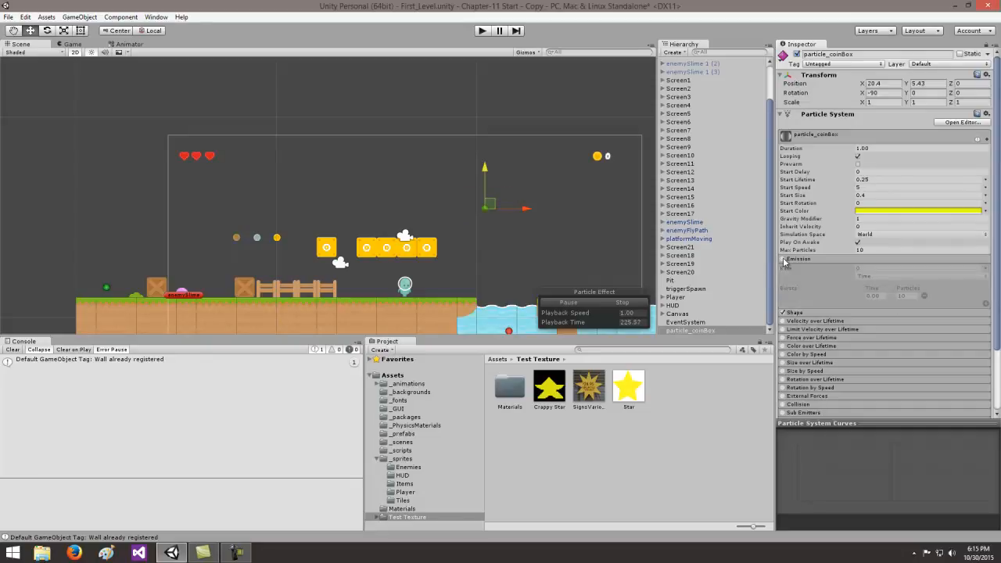
{"action": "left_click", "coordinate": [783, 259]}
{"action": "left_click", "coordinate": [817, 258]}
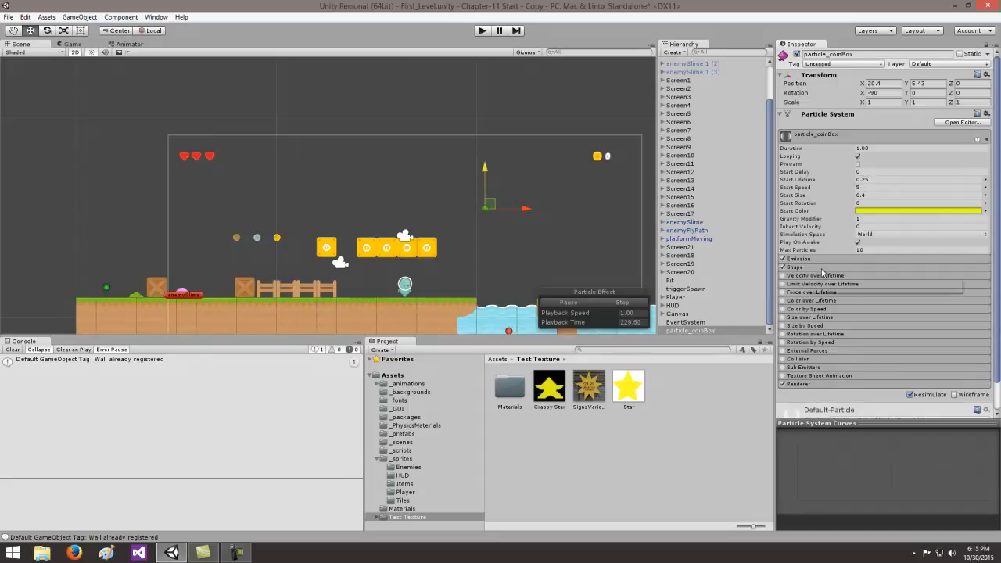
- Change the emitter shape to HemiSphere with a radius of 0.5
{"action": "left_click", "coordinate": [821, 267]}
{"action": "left_click", "coordinate": [877, 277]}
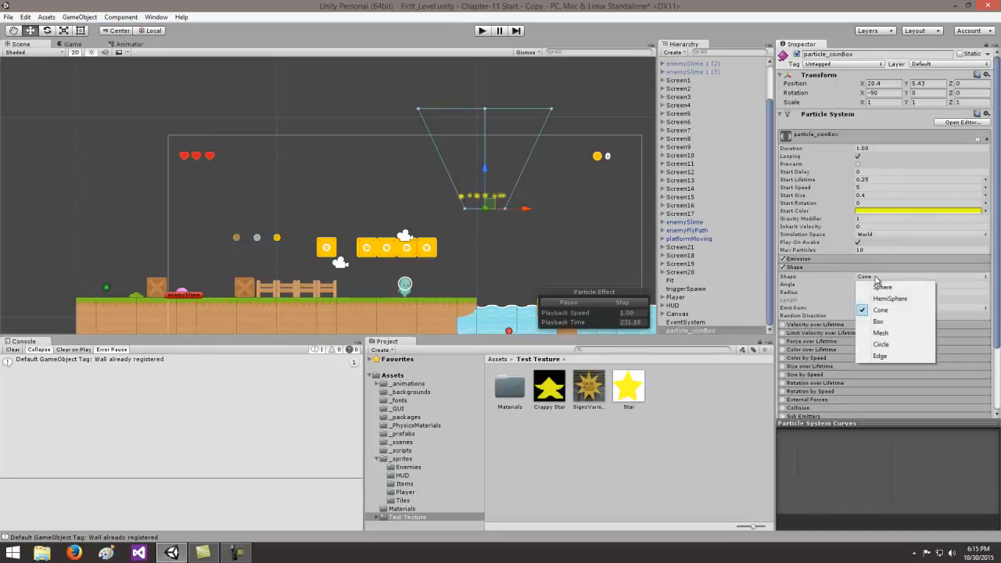
{"action": "left_click", "coordinate": [880, 300]}
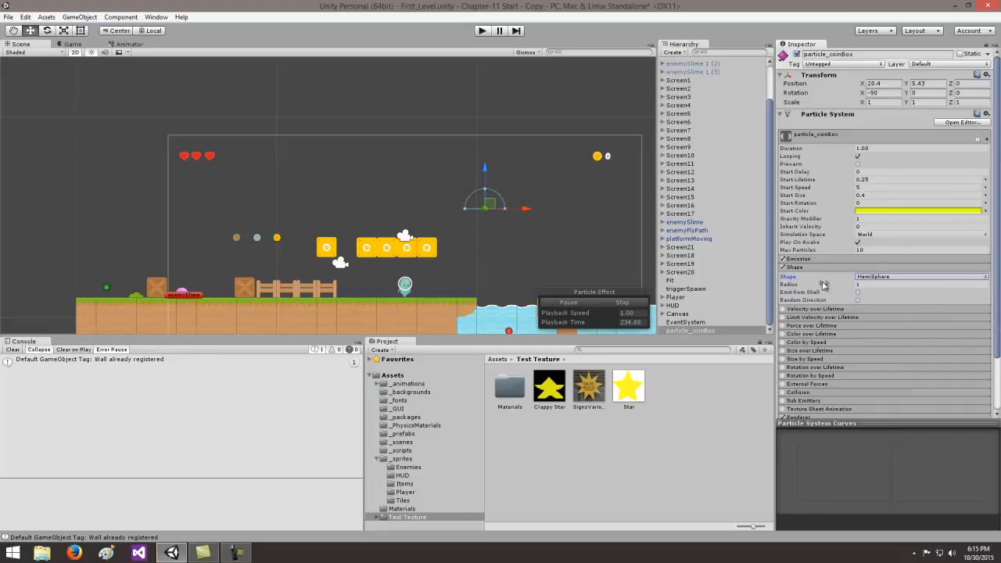
{"action": "left_click", "coordinate": [861, 285]}
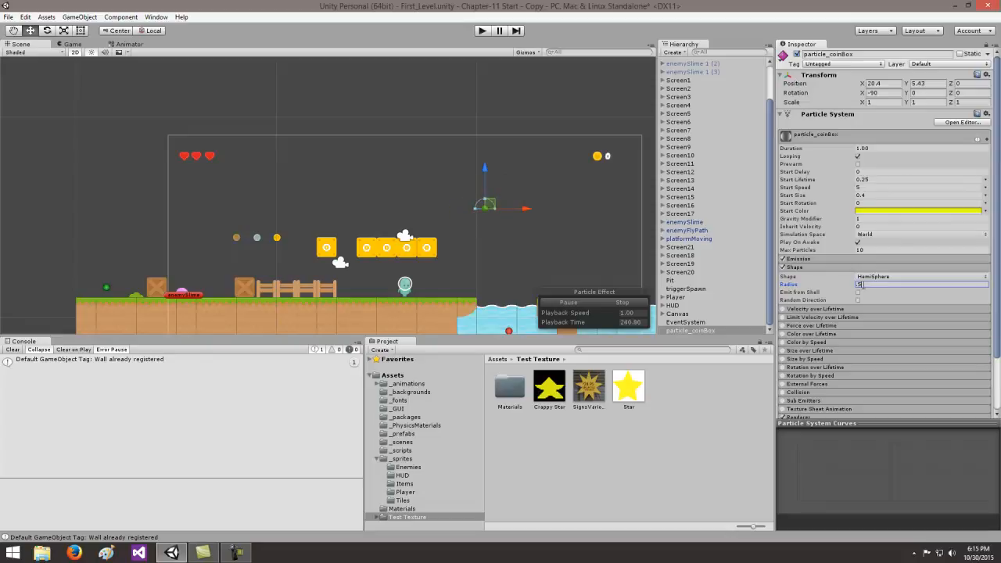
{"action": "left_click", "coordinate": [822, 267]}
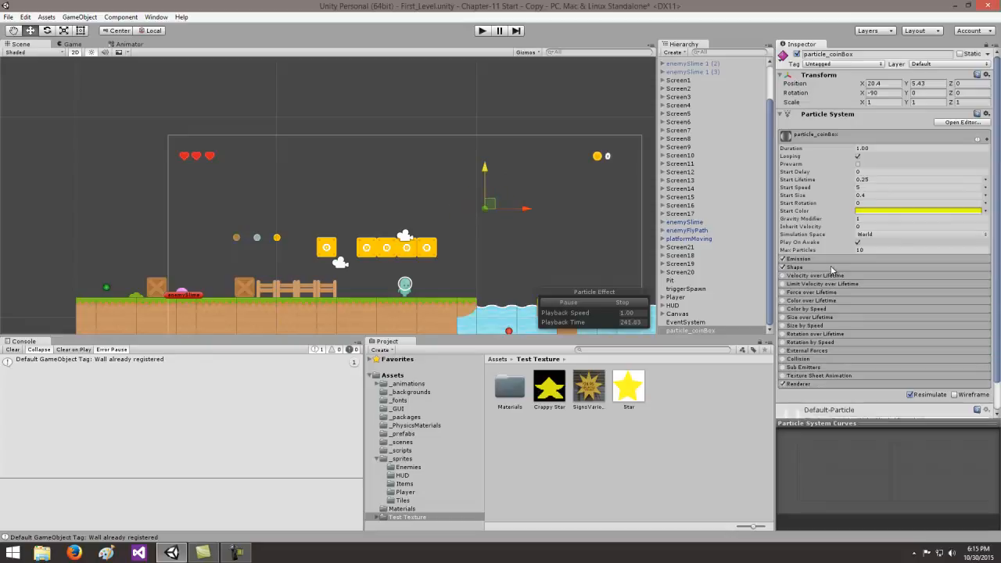
- Enable Size over Lifetime with a curve that falls smoothly from 1.0 to zero
{"action": "left_click", "coordinate": [839, 317]}
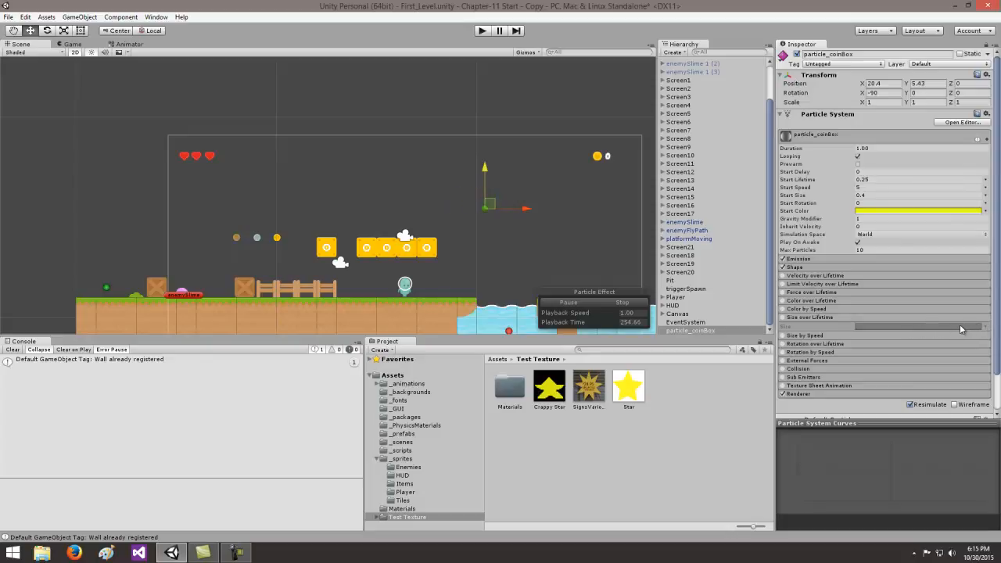
{"action": "left_click", "coordinate": [783, 318]}
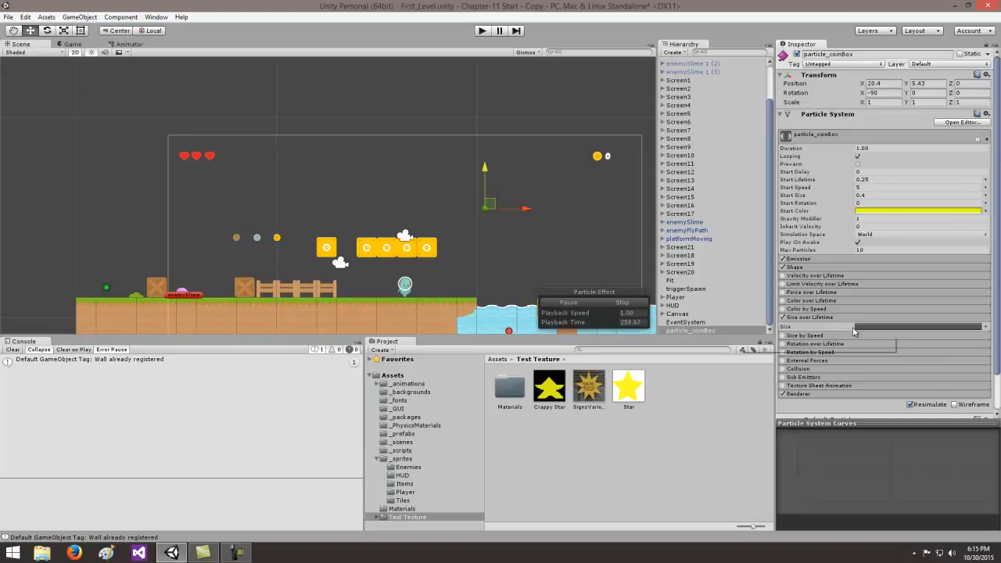
{"action": "left_click", "coordinate": [885, 327]}
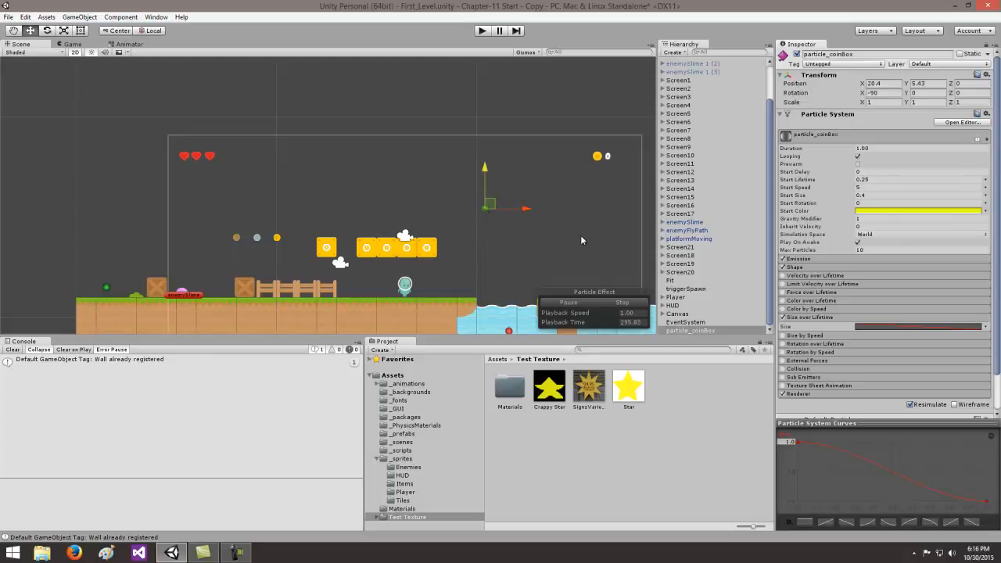
{"action": "mouse_move", "coordinate": [989, 505]}
{"action": "left_mouse_down"}
{"action": "mouse_move", "coordinate": [992, 454]}
{"action": "mouse_move", "coordinate": [988, 505]}
{"action": "left_mouse_up"}
{"action": "left_click", "coordinate": [819, 319]}
- Set Cast Shadows to Off and disable Receive Shadows in the Renderer settings of particle_coinBox
{"action": "left_click", "coordinate": [843, 387]}
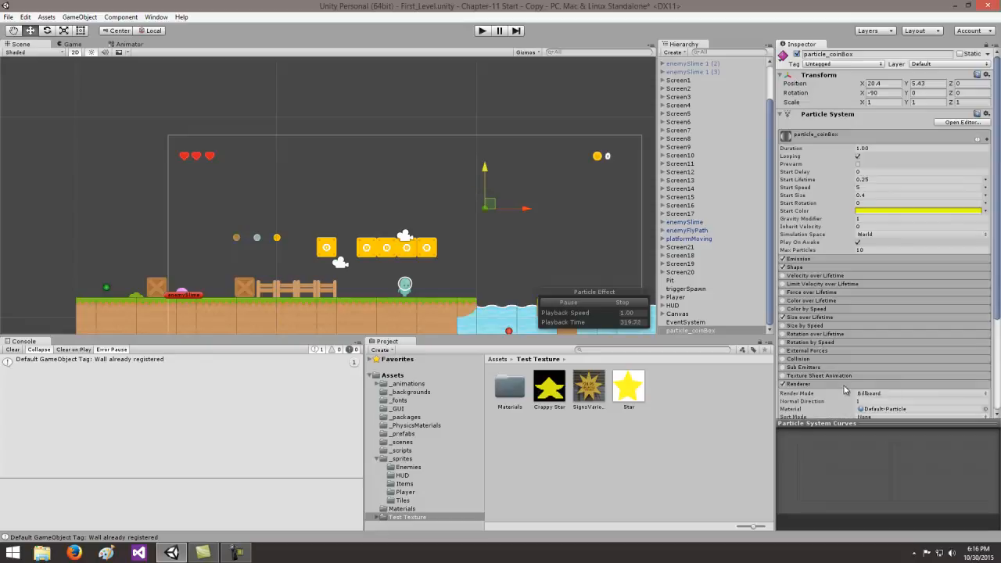
{"action": "left_click_drag", "start_coordinate": [999, 292], "coordinate": [999, 384]}
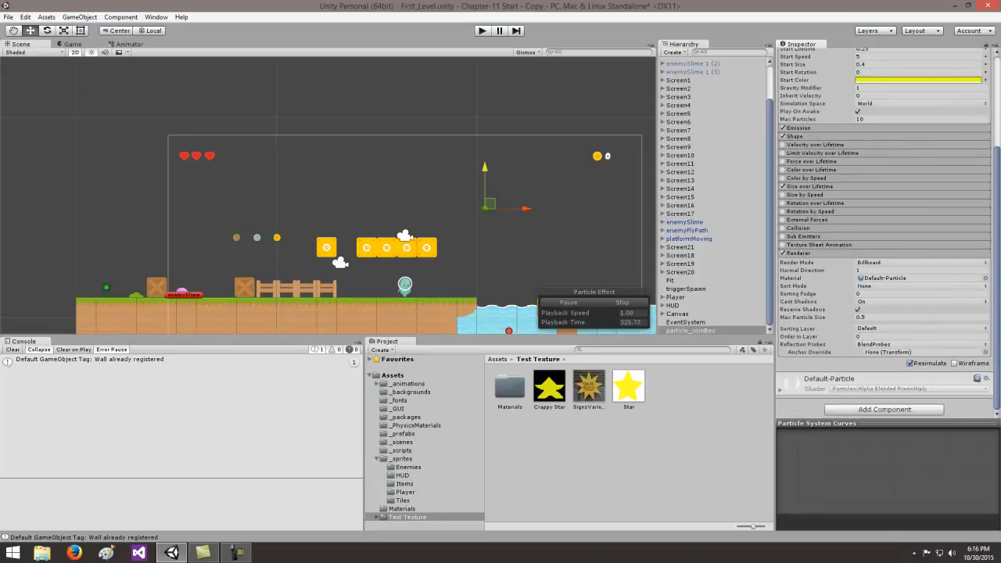
{"action": "left_click", "coordinate": [872, 302]}
{"action": "left_click", "coordinate": [877, 313]}
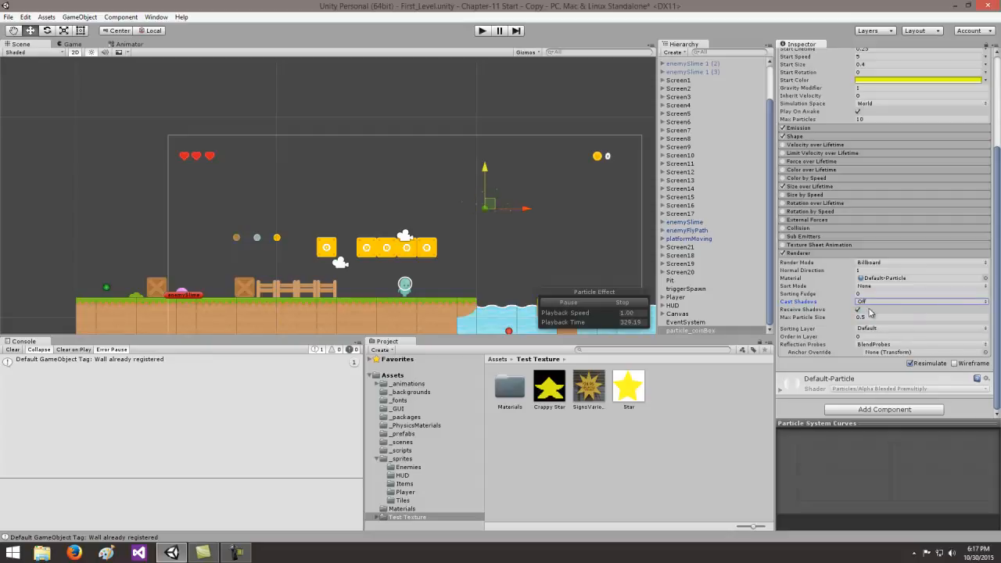
{"action": "left_click", "coordinate": [858, 310]}
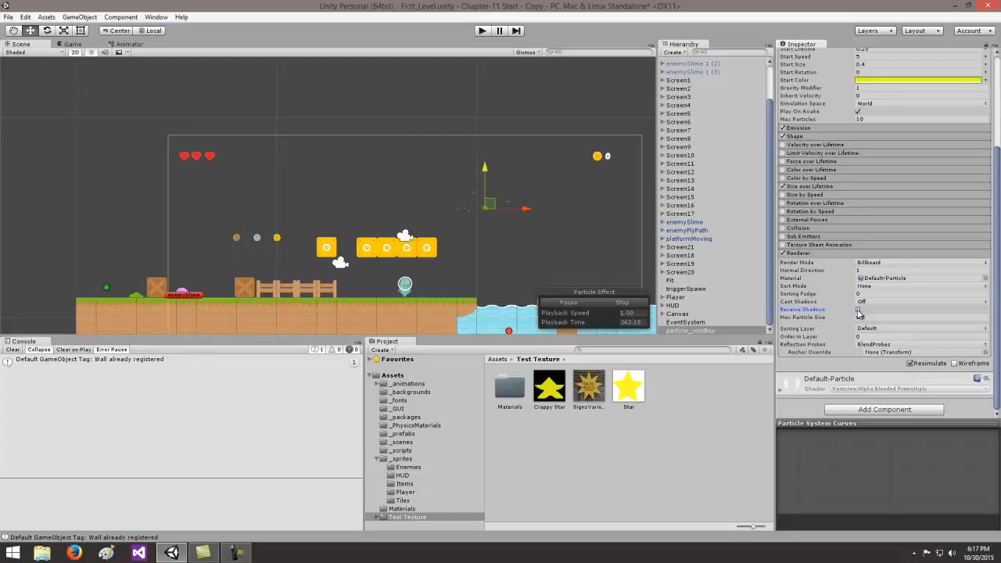
- Examine the yellow star sprite in the Items folder of _sprites
{"action": "left_click", "coordinate": [401, 459]}
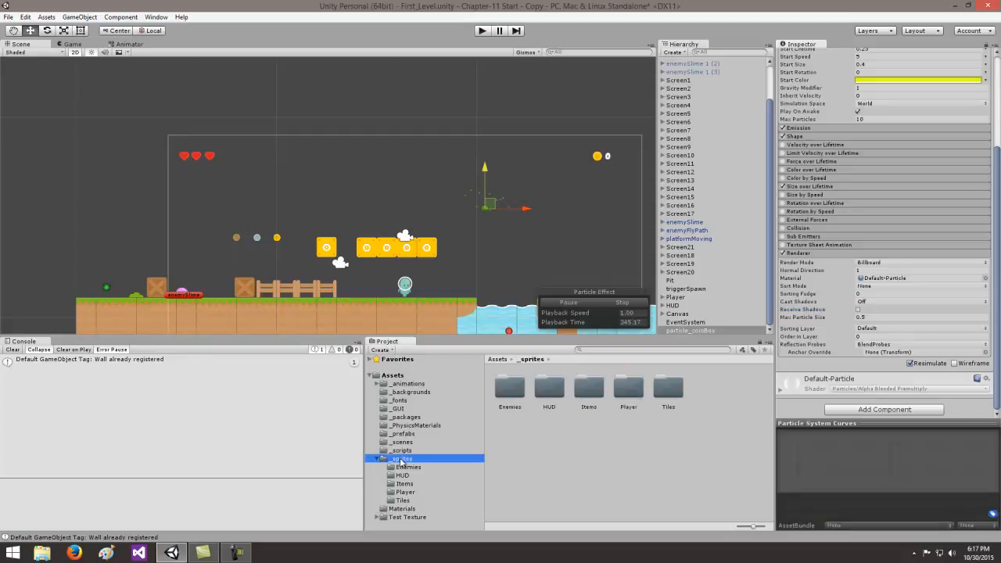
{"action": "left_click", "coordinate": [405, 483]}
{"action": "left_click_drag", "start_coordinate": [772, 405], "coordinate": [770, 474]}
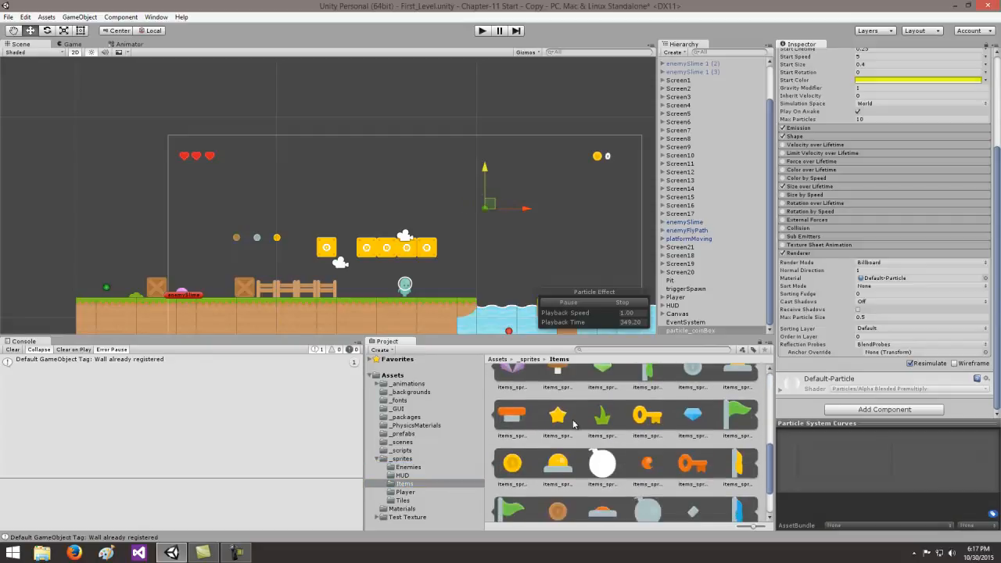
{"action": "left_click", "coordinate": [560, 419]}
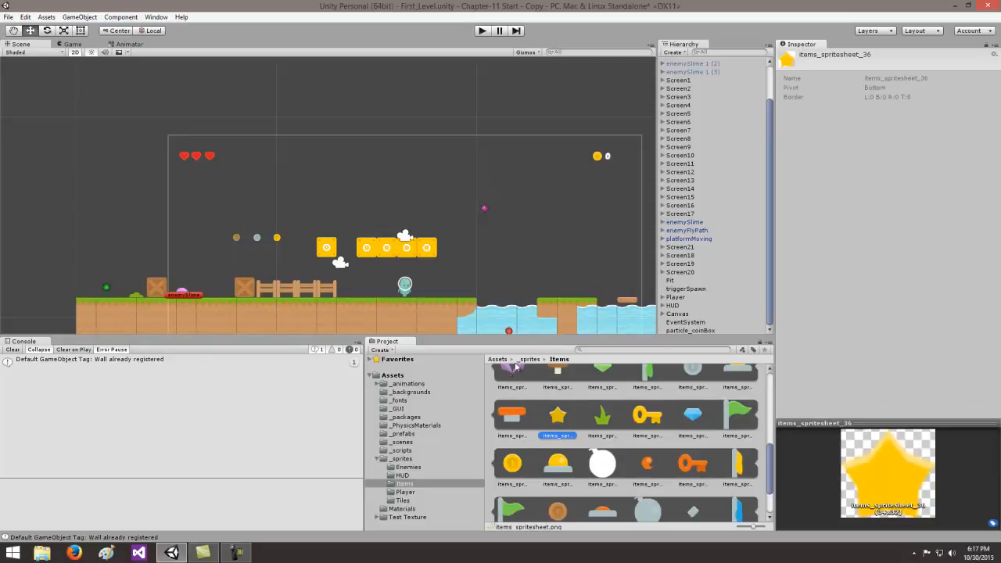
{"action": "left_click_drag", "start_coordinate": [772, 460], "coordinate": [770, 382]}
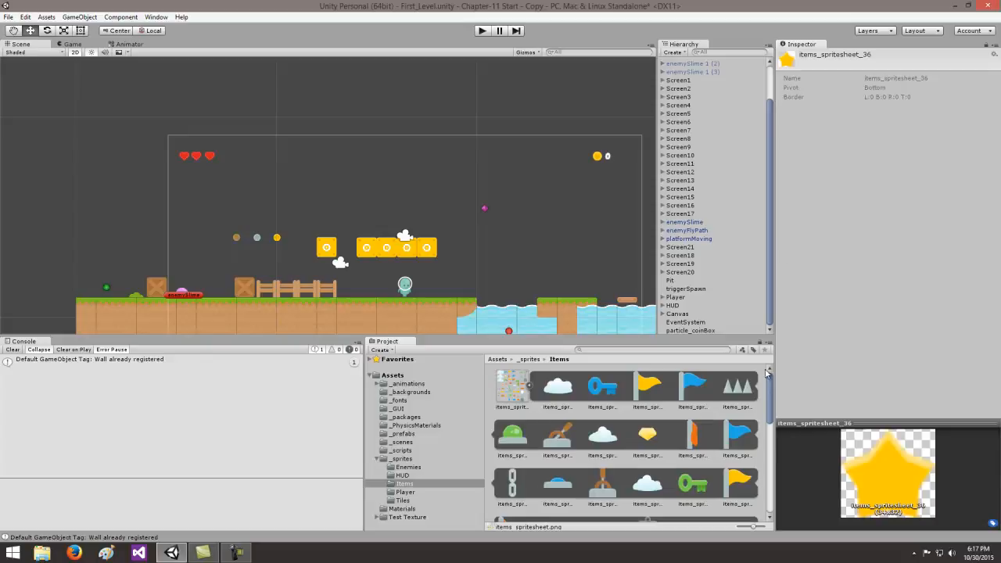
- Try to apply the Crappy Star texture from the Test Texture folder directly to particle_coinBox
{"action": "left_click", "coordinate": [407, 517]}
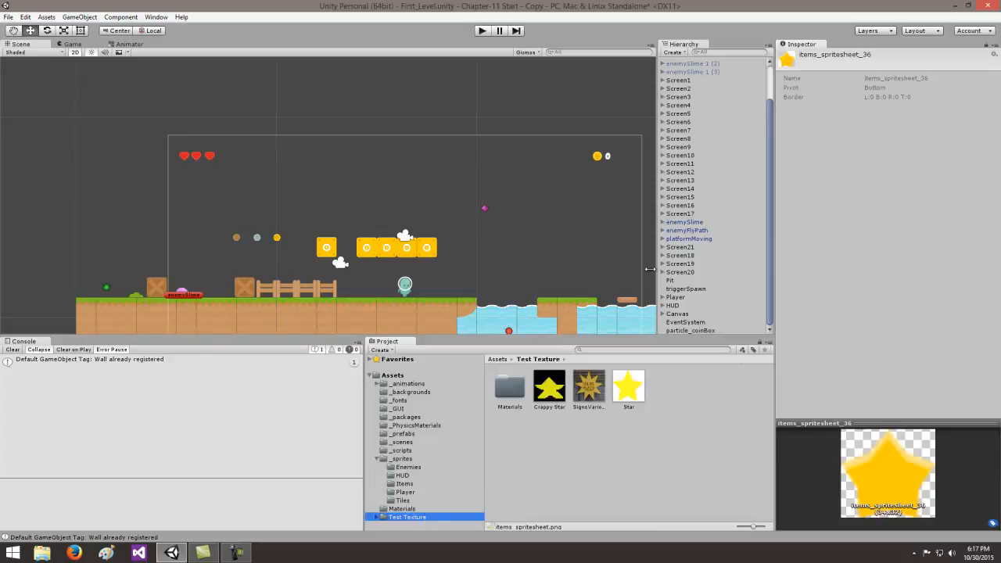
{"action": "left_click", "coordinate": [695, 331]}
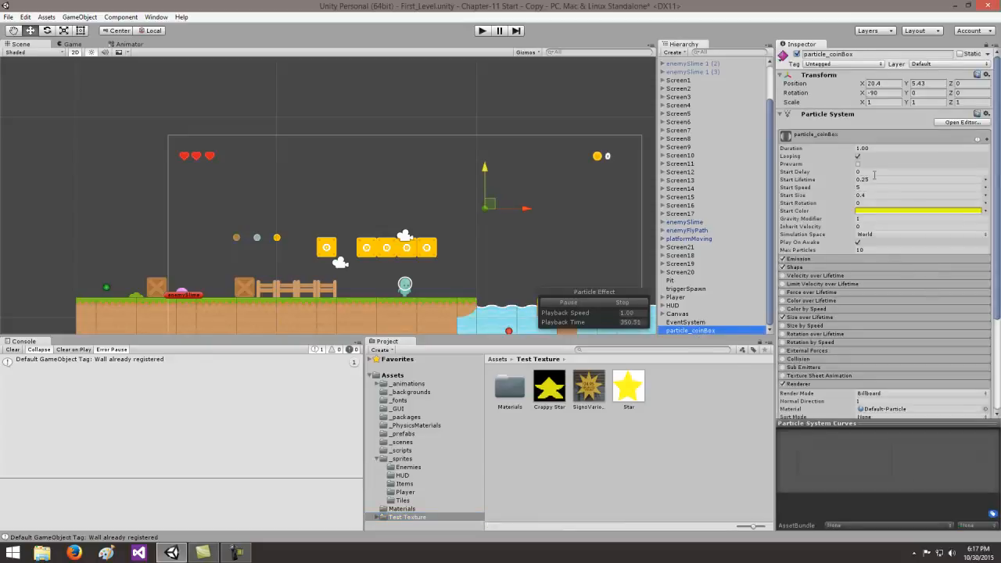
{"action": "scroll", "coordinate": [820, 272], "scroll_direction": "down", "scroll_amount": 5}
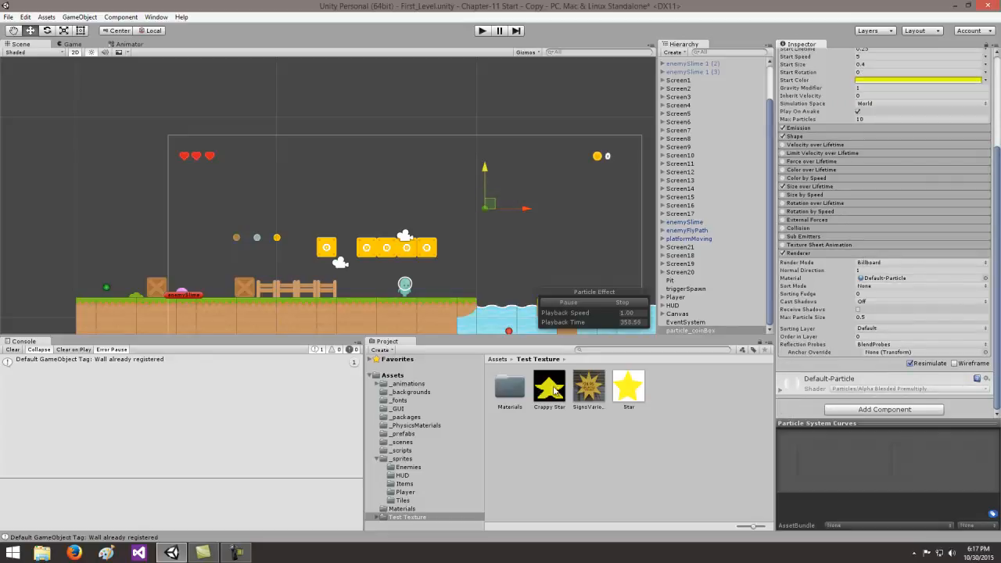
{"action": "left_click", "coordinate": [402, 508]}
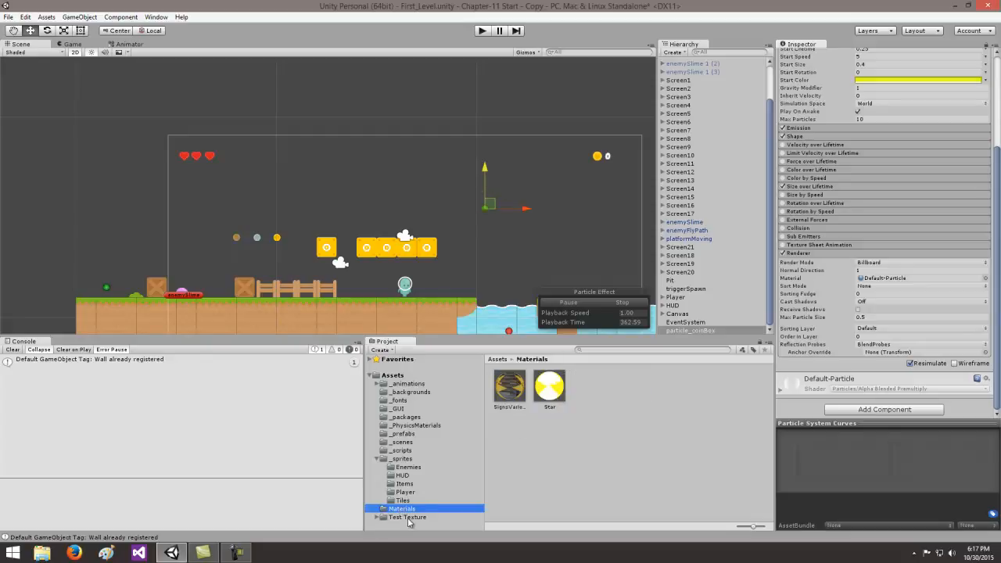
{"action": "left_click", "coordinate": [407, 519]}
{"action": "left_click_drag", "start_coordinate": [550, 389], "coordinate": [698, 330]}
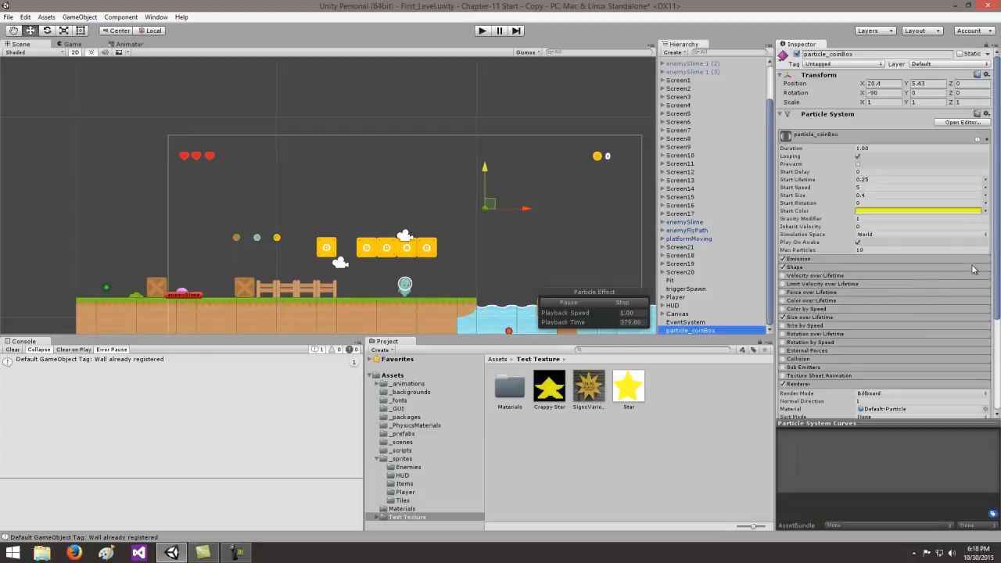
- Examine the Crappy Star texture's import settings and the contents of the top-level and Test Texture Materials folders
{"action": "left_click", "coordinate": [550, 389]}
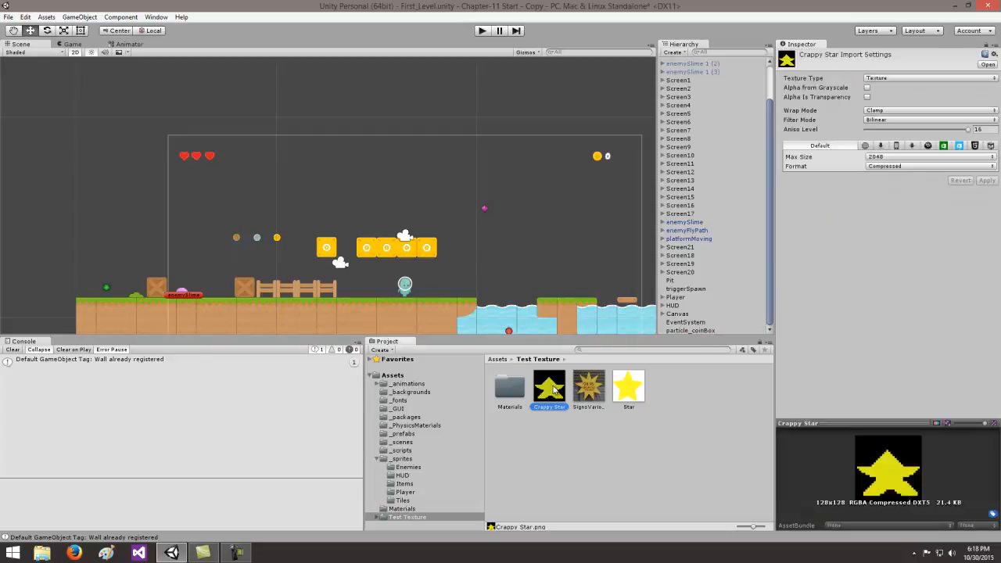
{"action": "left_click", "coordinate": [378, 517]}
{"action": "left_click", "coordinate": [378, 518]}
{"action": "left_click_drag", "start_coordinate": [484, 464], "coordinate": [477, 483]}
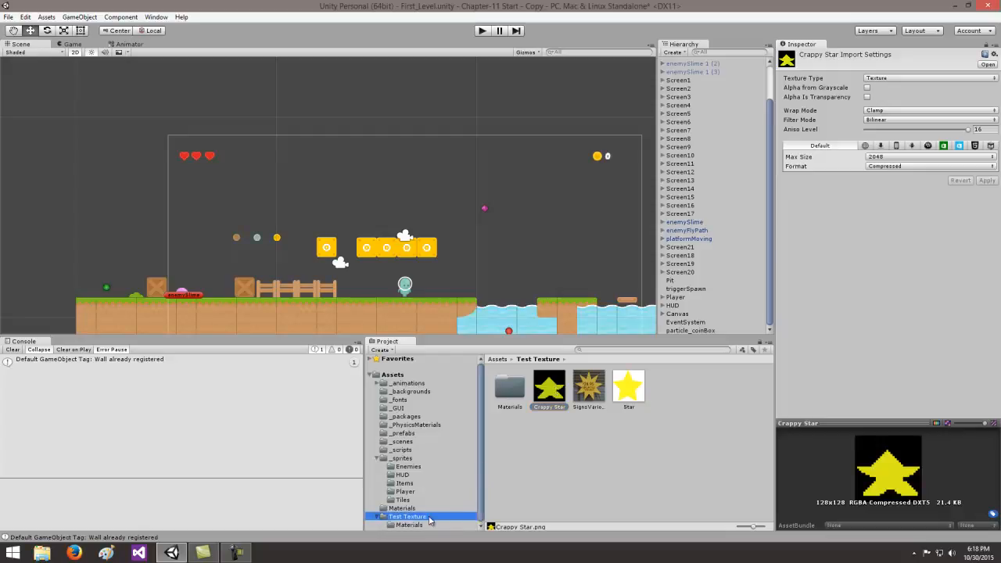
{"action": "left_click", "coordinate": [415, 525]}
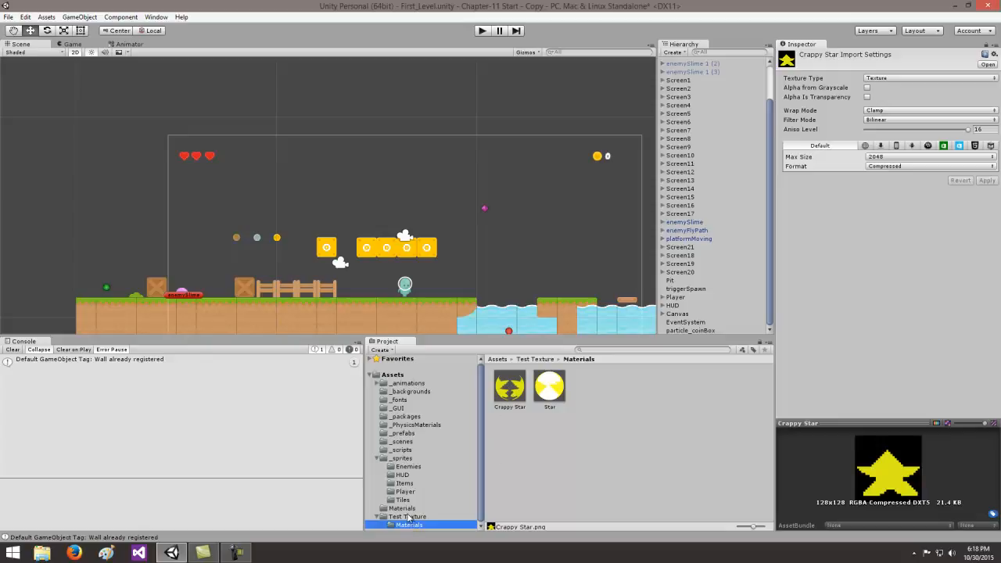
{"action": "left_click", "coordinate": [403, 510]}
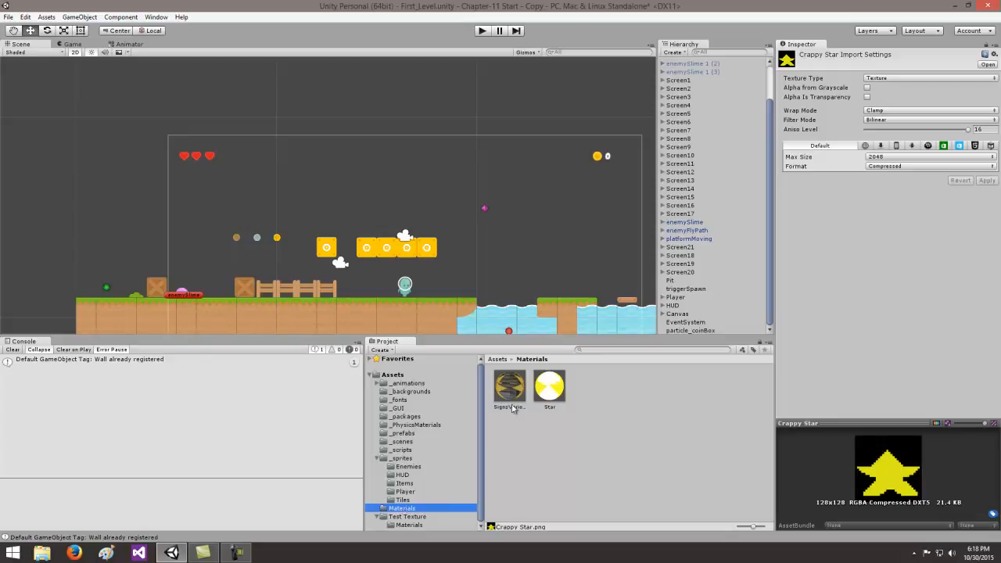
{"action": "left_click", "coordinate": [405, 525]}
{"action": "left_click", "coordinate": [378, 517]}
{"action": "left_click", "coordinate": [395, 517]}
{"action": "left_click", "coordinate": [378, 518]}
- Assign the Crappy Star material from the Test Texture Materials folder to the Renderer of particle_coinBox
{"action": "left_click", "coordinate": [406, 526]}
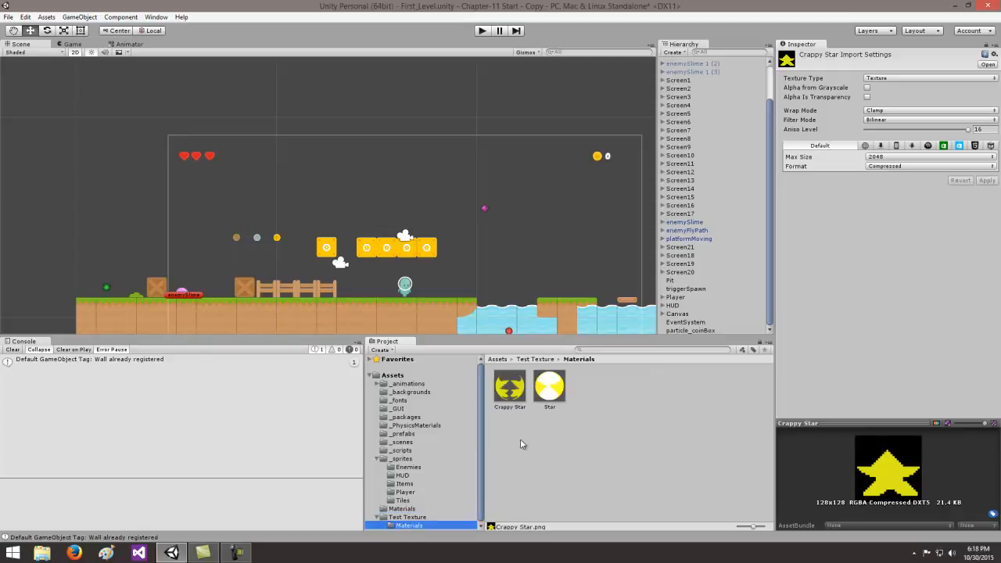
{"action": "left_click", "coordinate": [681, 331]}
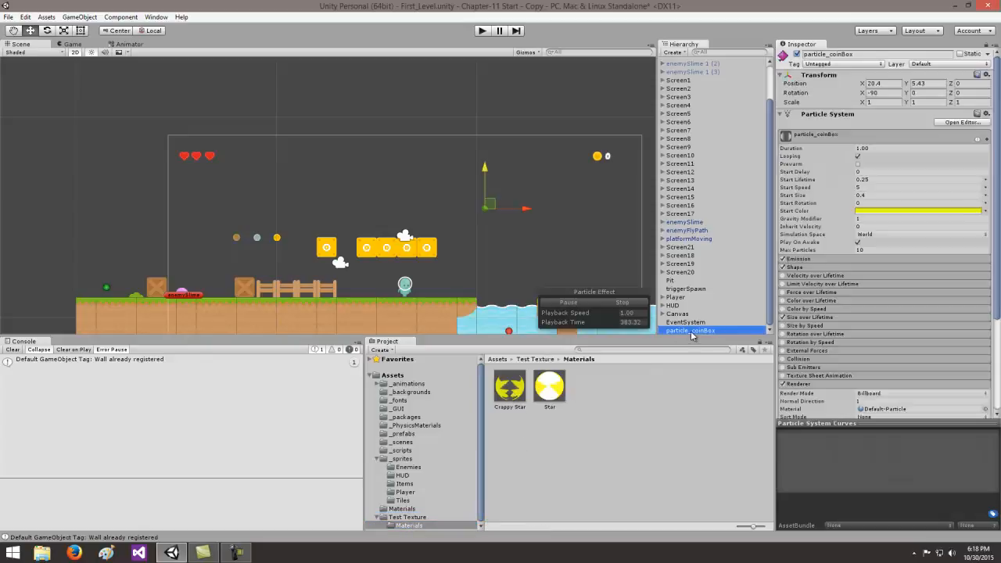
{"action": "scroll", "coordinate": [931, 297], "scroll_direction": "down", "scroll_amount": 5}
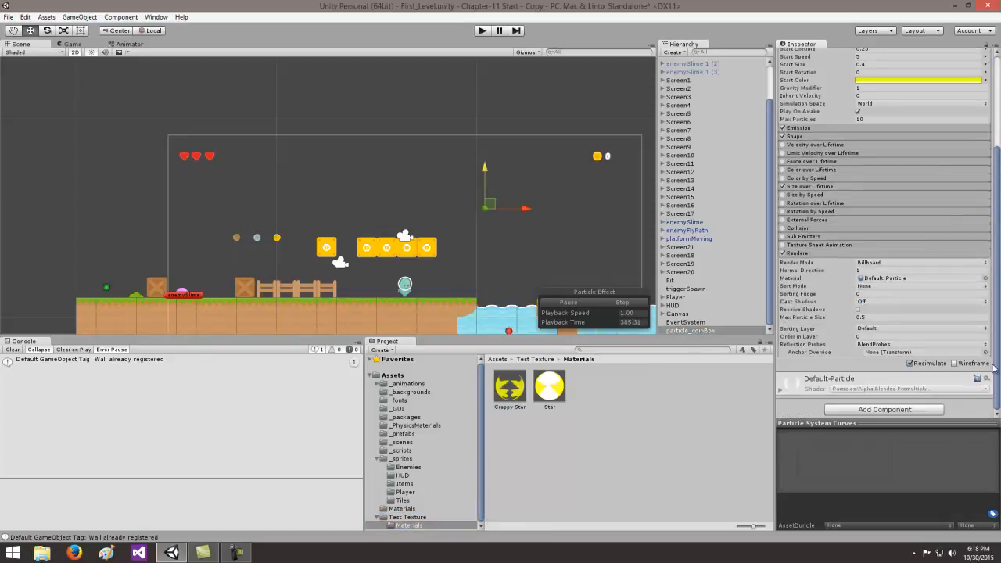
{"action": "left_click_drag", "start_coordinate": [501, 389], "coordinate": [883, 280]}
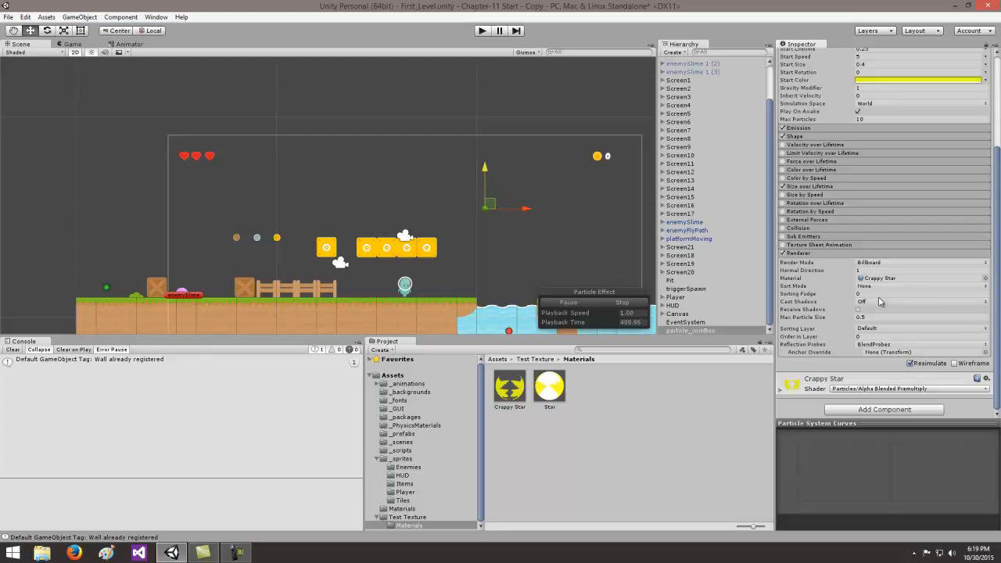
- Switch the renderer material to Default-Particle, and reassign the Crappy Star material
{"action": "left_click", "coordinate": [986, 279]}
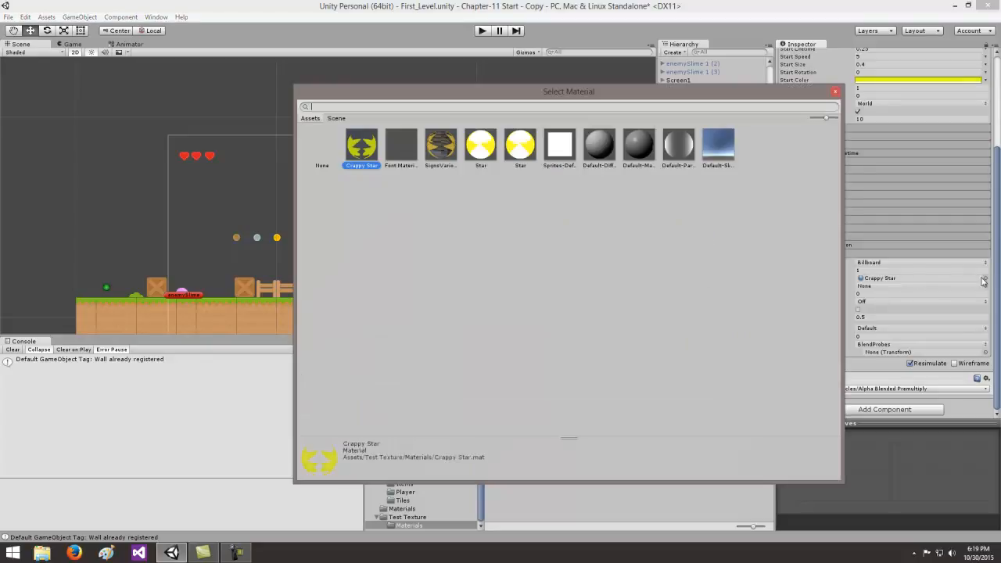
{"action": "left_click", "coordinate": [679, 148]}
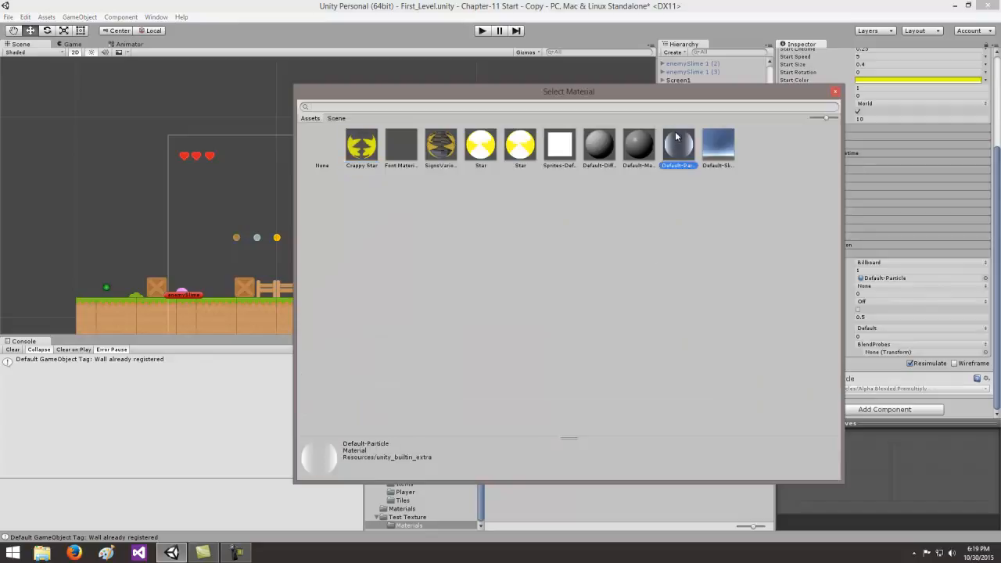
{"action": "left_click_drag", "start_coordinate": [663, 102], "coordinate": [615, 312]}
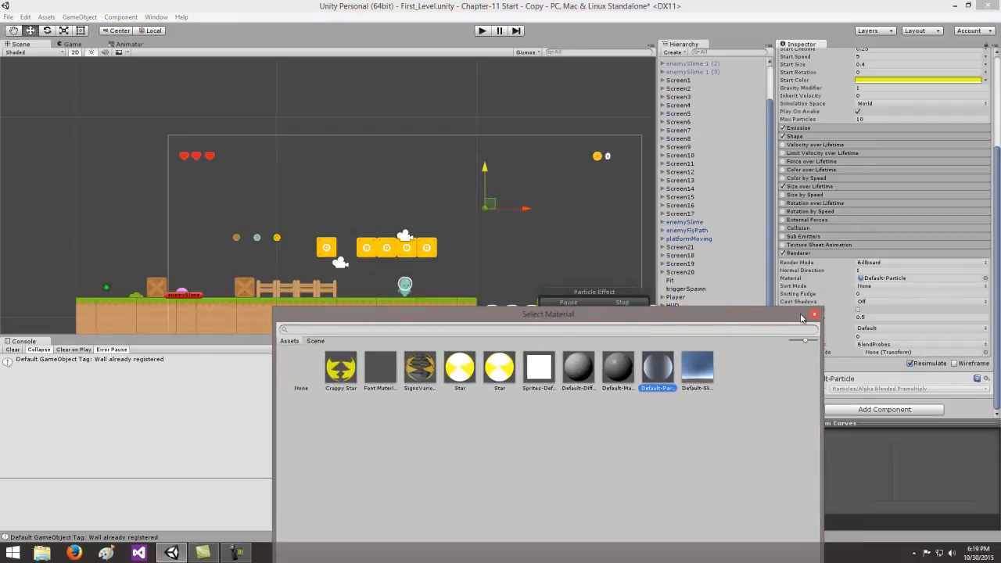
{"action": "left_click", "coordinate": [813, 312]}
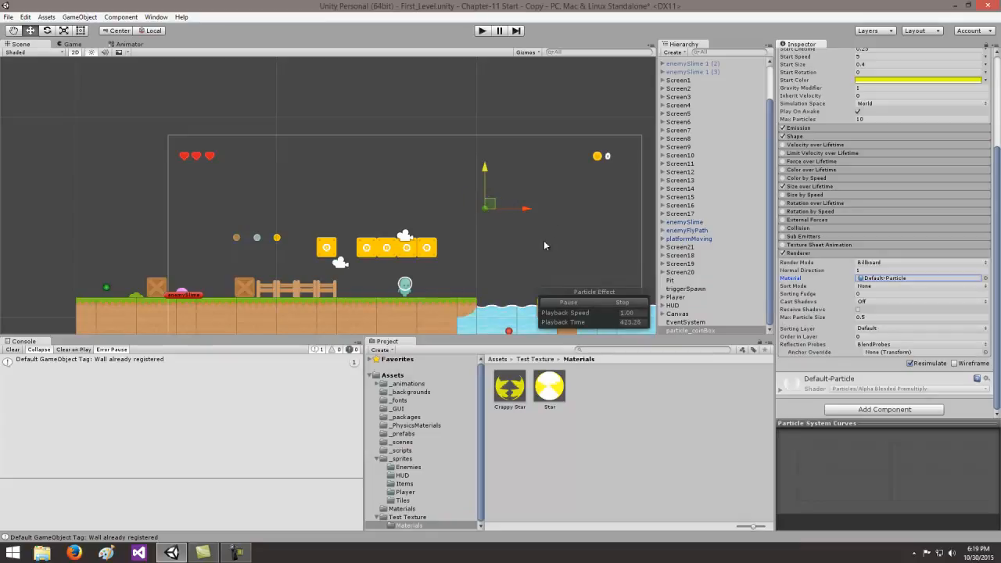
{"action": "left_click_drag", "start_coordinate": [513, 383], "coordinate": [880, 280]}
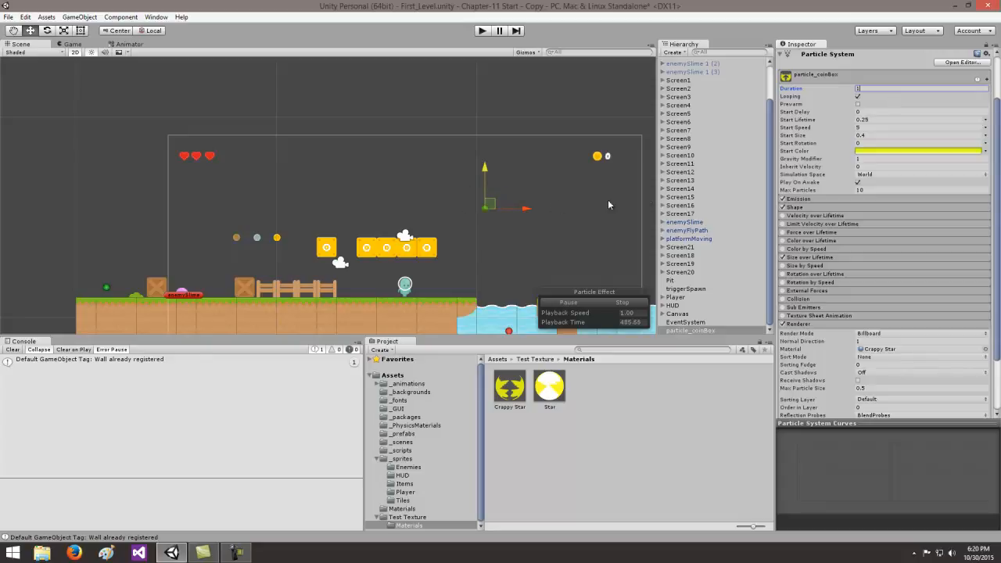
- Select boxCoin Final in the scene and search the _prefabs assets for "boxcoin"
{"action": "left_click_drag", "start_coordinate": [770, 184], "coordinate": [772, 139]}
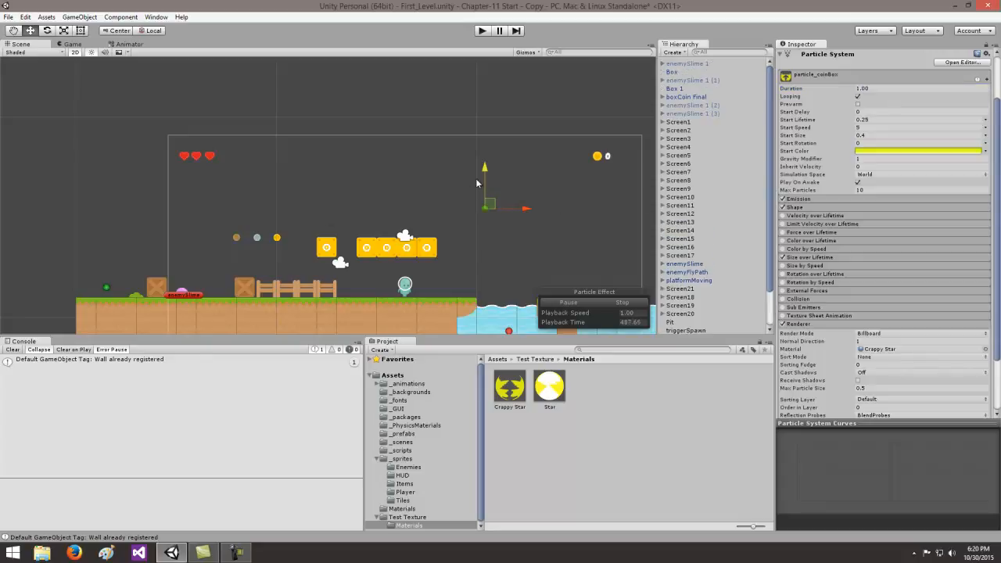
{"action": "left_click", "coordinate": [691, 97]}
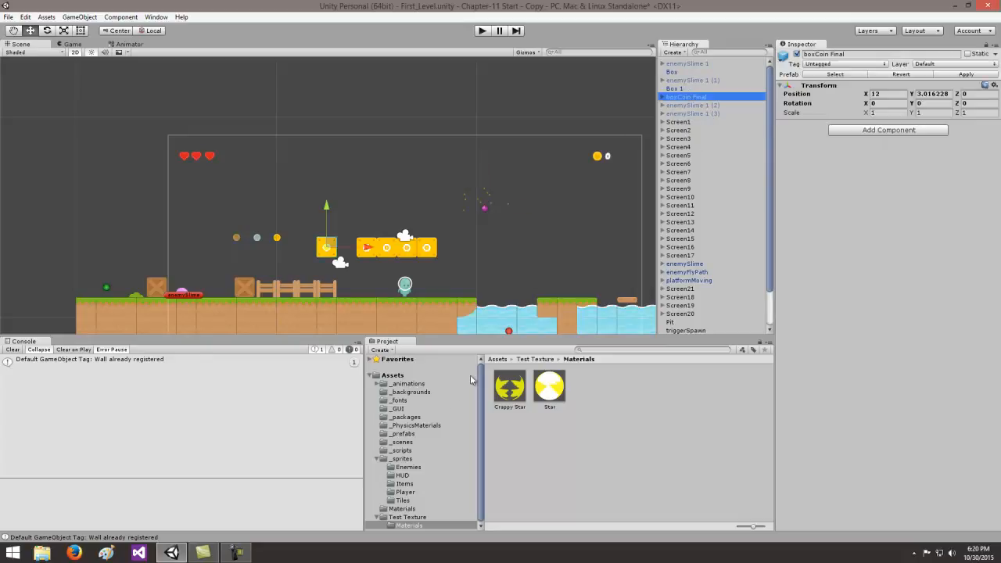
{"action": "left_click", "coordinate": [403, 434]}
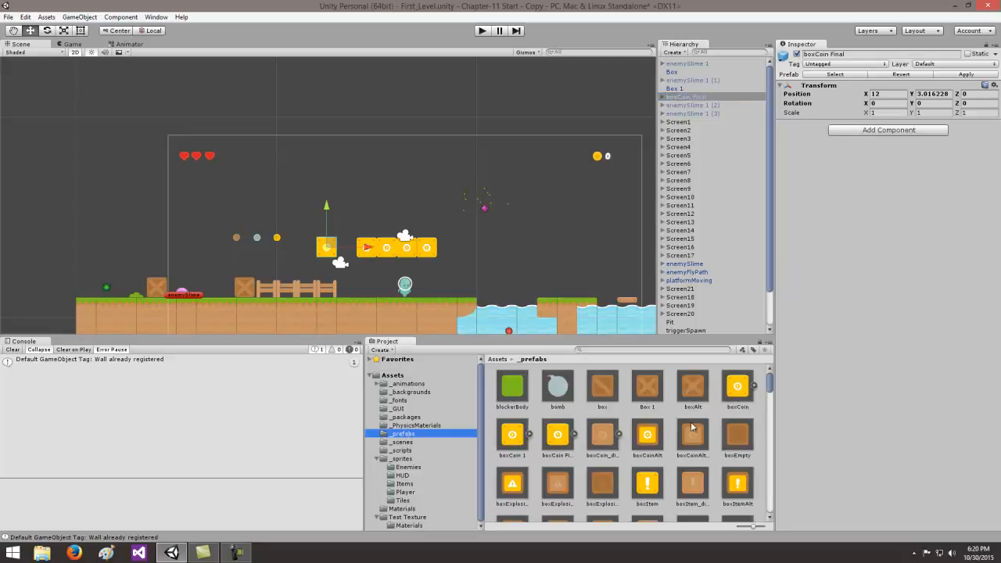
{"action": "left_click", "coordinate": [601, 351]}
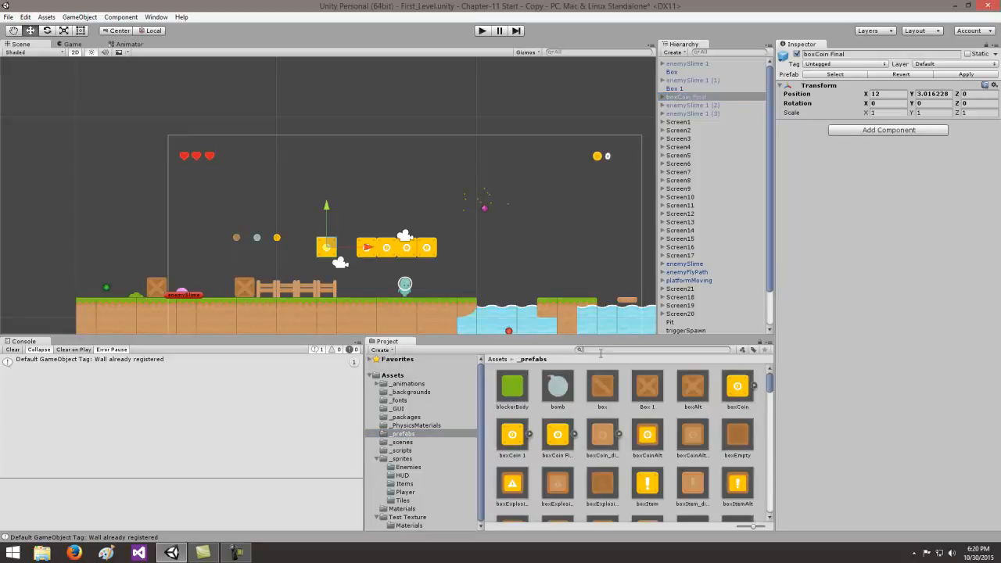
{"action": "type", "text": "boxcoin"}
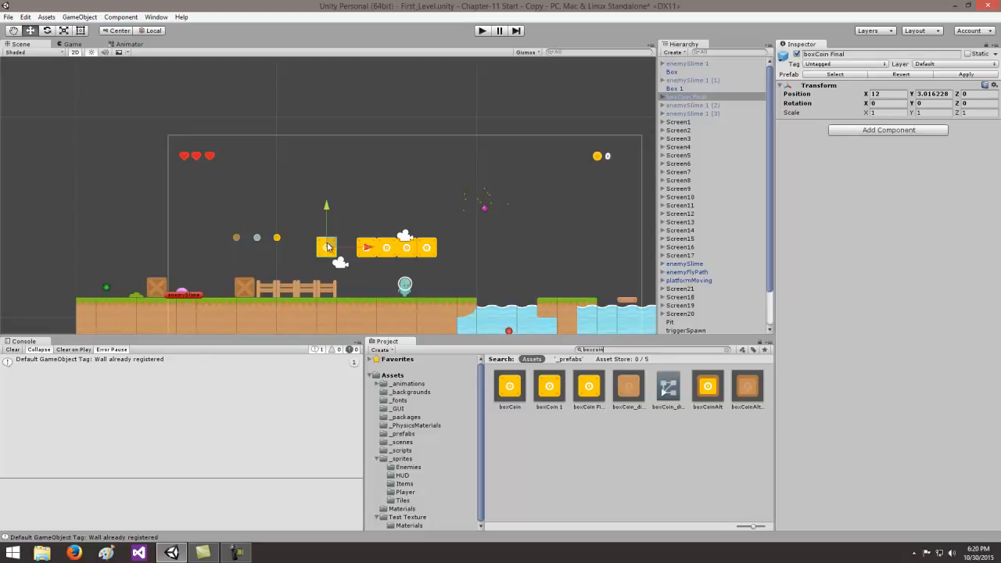
- Make particle_coinBox a child of boxCoin_disabled inside the boxCoin Final object
{"action": "left_click", "coordinate": [662, 96]}
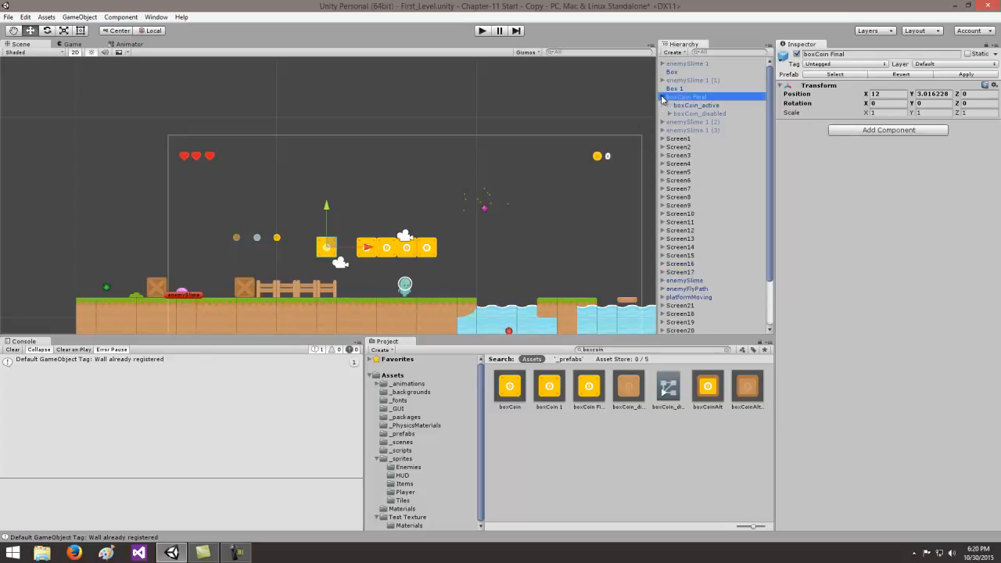
{"action": "left_click", "coordinate": [685, 113]}
{"action": "left_click", "coordinate": [670, 114]}
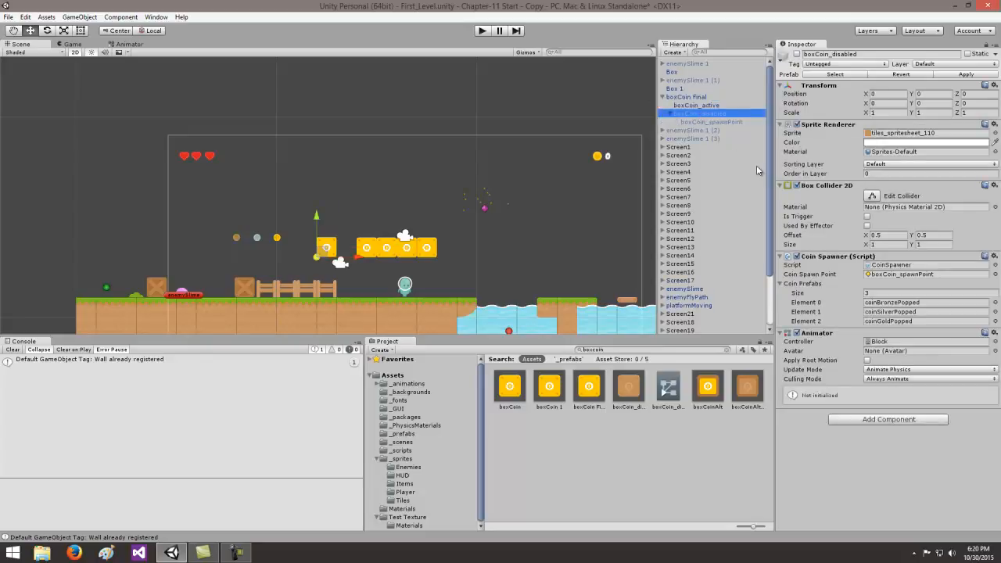
{"action": "scroll", "coordinate": [768, 176], "scroll_direction": "down", "scroll_amount": 3}
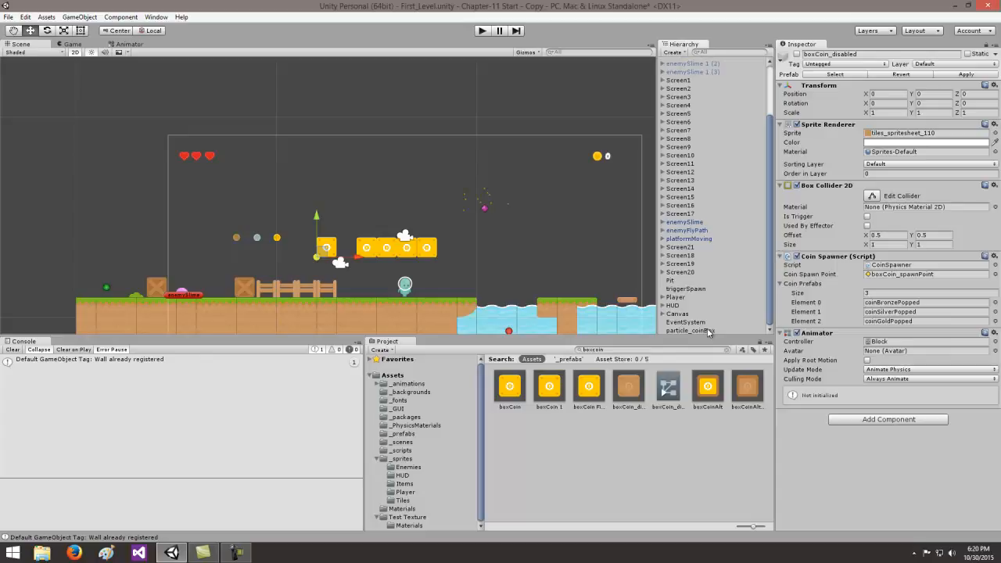
{"action": "left_click_drag", "start_coordinate": [709, 333], "coordinate": [698, 108]}
{"action": "left_click_drag", "start_coordinate": [767, 163], "coordinate": [769, 120]}
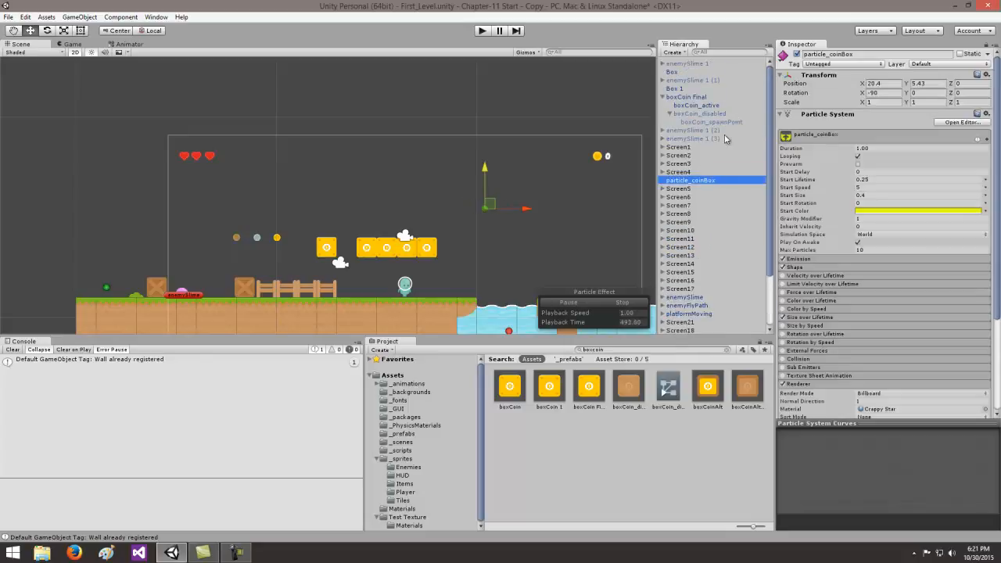
{"action": "left_click_drag", "start_coordinate": [703, 182], "coordinate": [715, 116]}
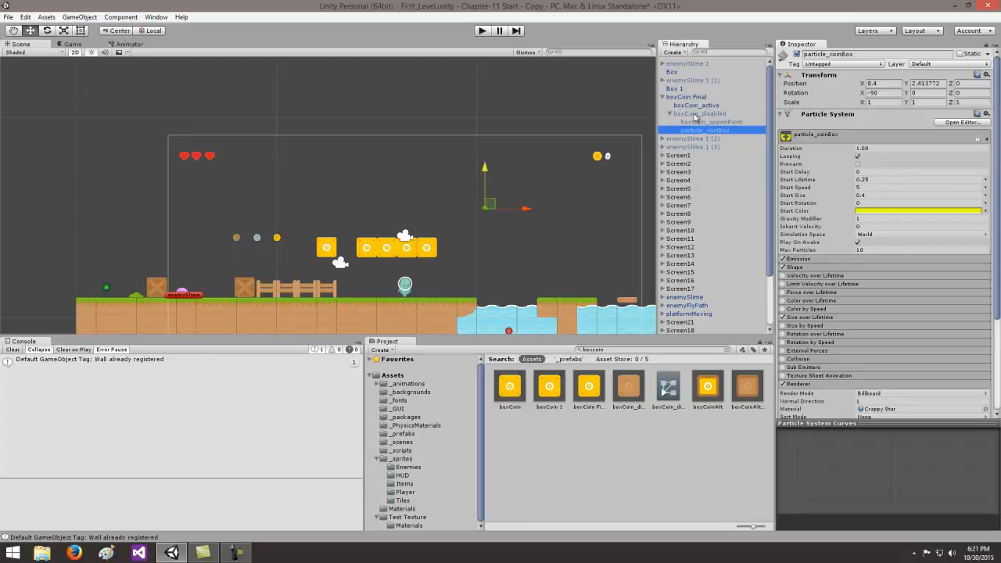
- Play-test the level by hitting the single coin box from below to check where the particles appear
{"action": "left_click", "coordinate": [482, 31]}
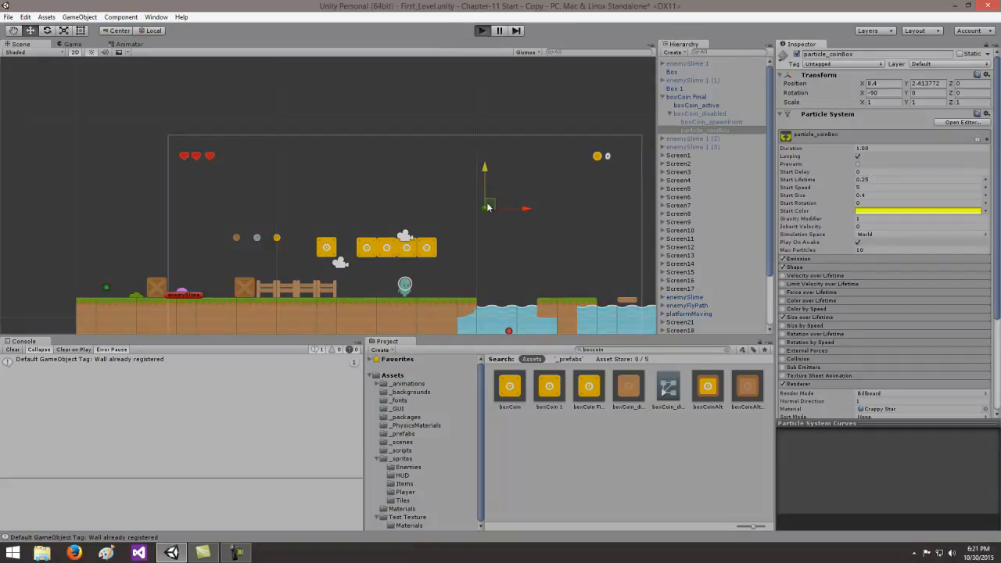
{"action": "key", "text": "Left"}
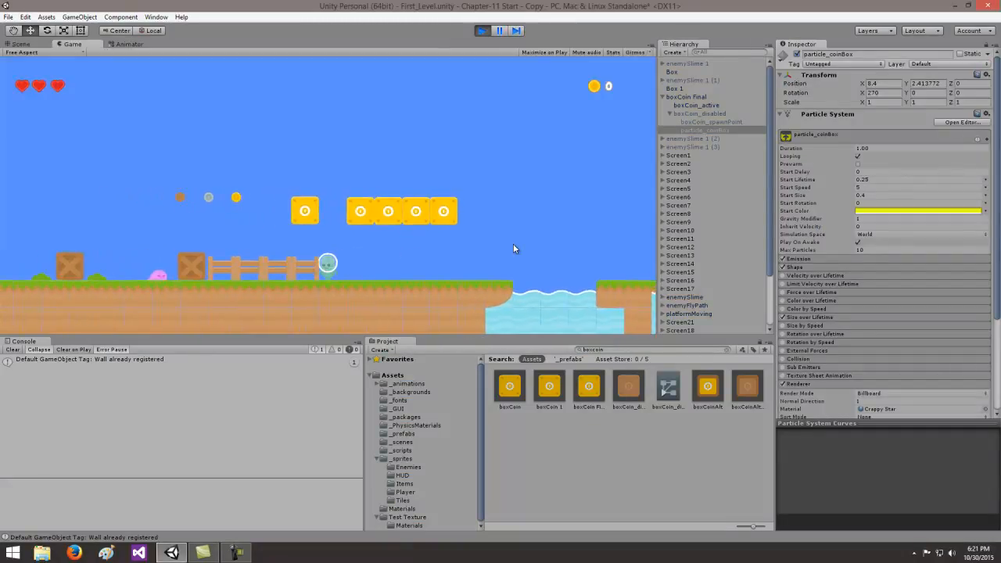
{"action": "key", "text": "space"}
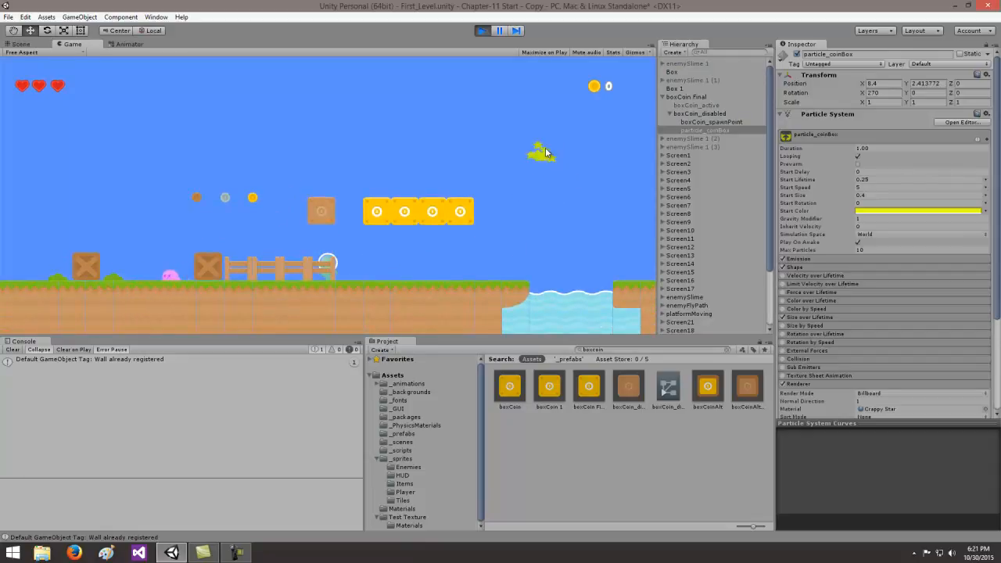
{"action": "left_click", "coordinate": [482, 32]}
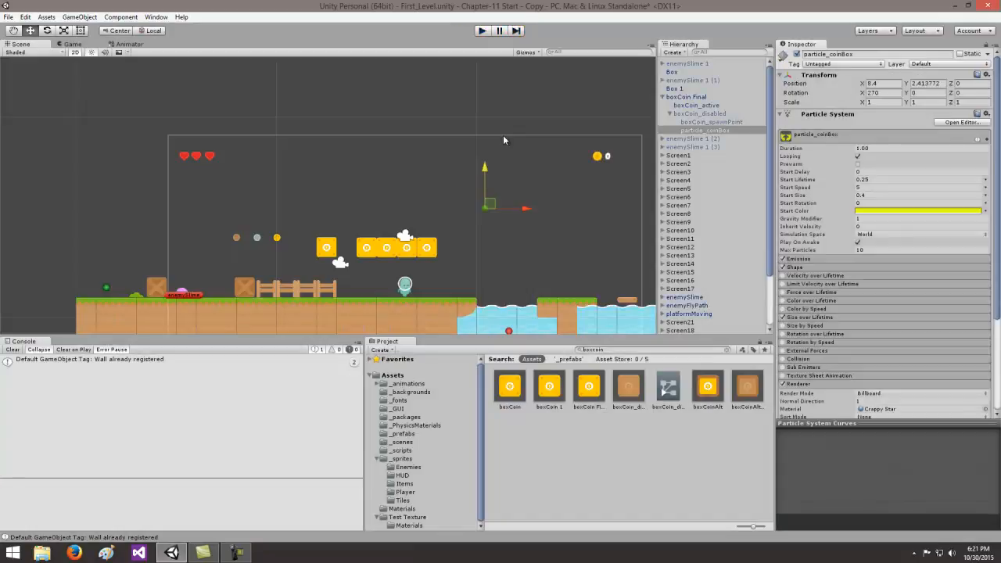
- Move particle_coinBox onto the top edge of the single coin box, at about X 0.51, Y 0.98
{"action": "left_click_drag", "start_coordinate": [525, 210], "coordinate": [369, 221]}
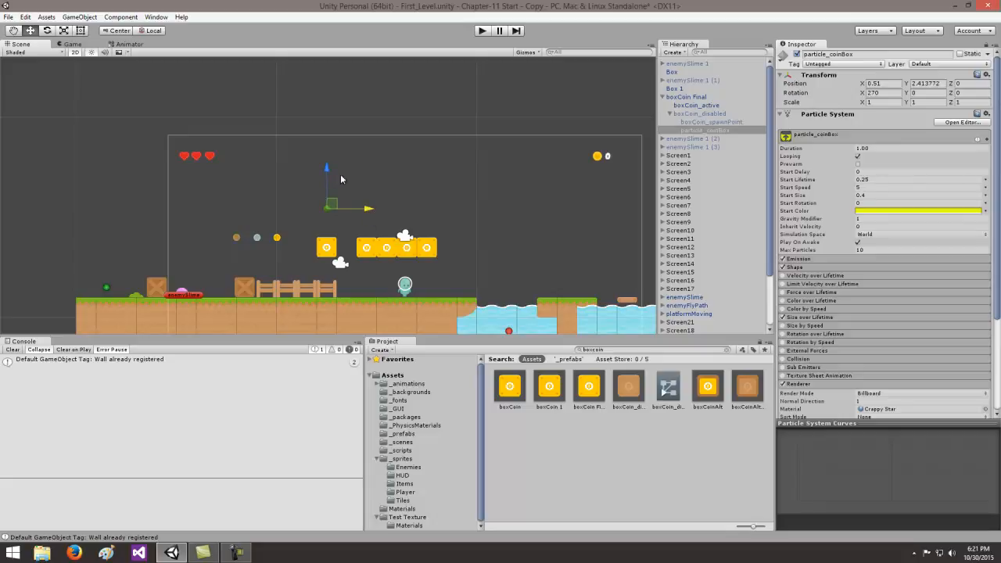
{"action": "left_click_drag", "start_coordinate": [327, 171], "coordinate": [327, 199]}
{"action": "left_click_drag", "start_coordinate": [327, 198], "coordinate": [327, 201]}
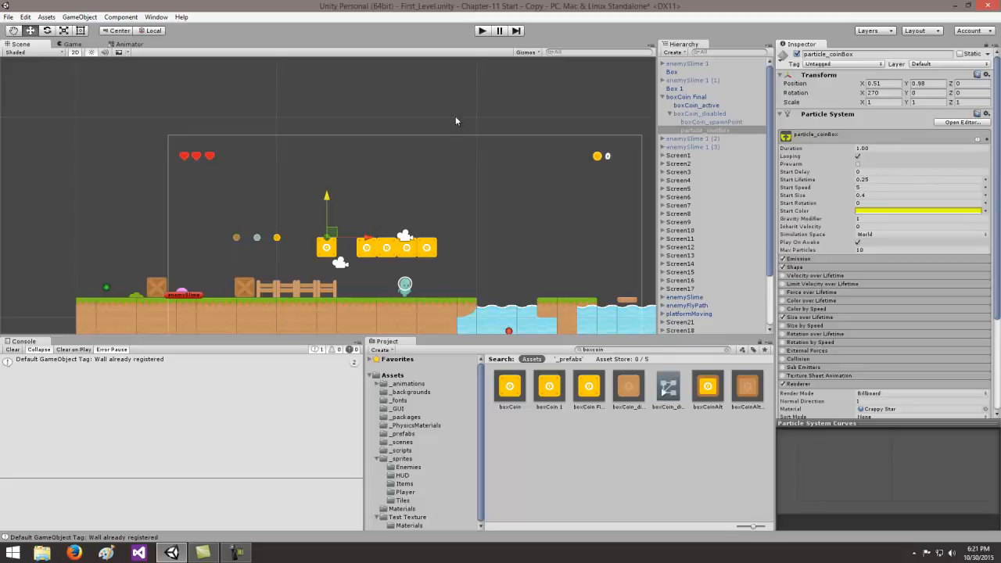
- Play-test the repositioned particle effect by hitting the single coin box again, and stop the game
{"action": "left_click", "coordinate": [483, 30]}
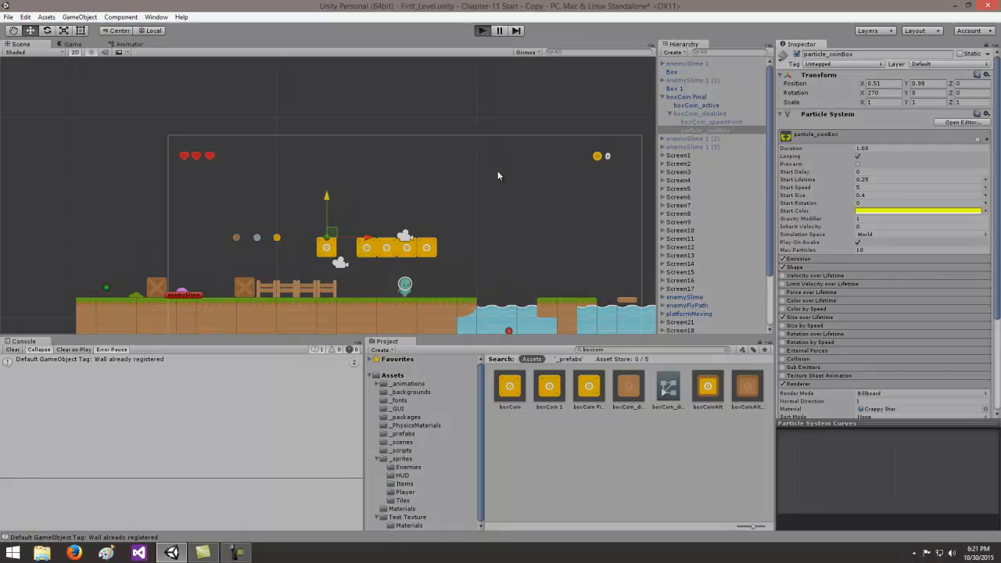
{"action": "key", "text": "Left"}
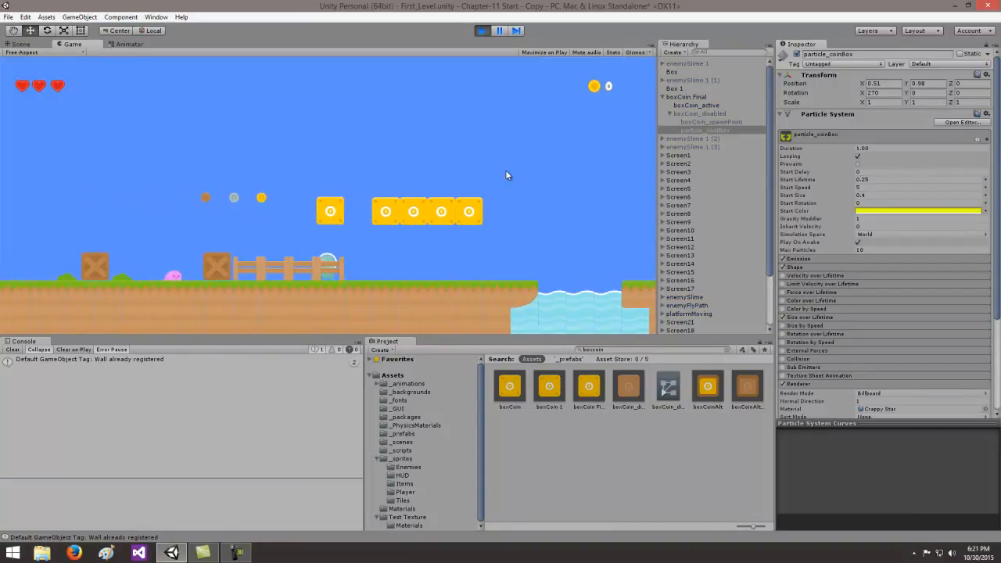
{"action": "key", "text": "space"}
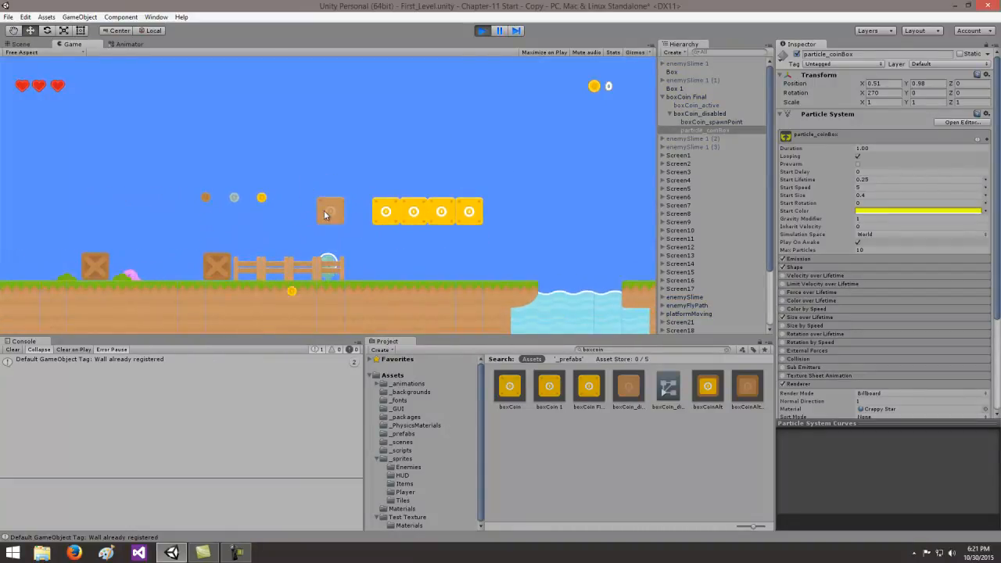
{"action": "left_click", "coordinate": [482, 32]}
- Turn off Looping for particle_coinBox and play-test the star burst by hitting the coin box
{"action": "left_click", "coordinate": [858, 156]}
{"action": "left_click", "coordinate": [482, 31]}
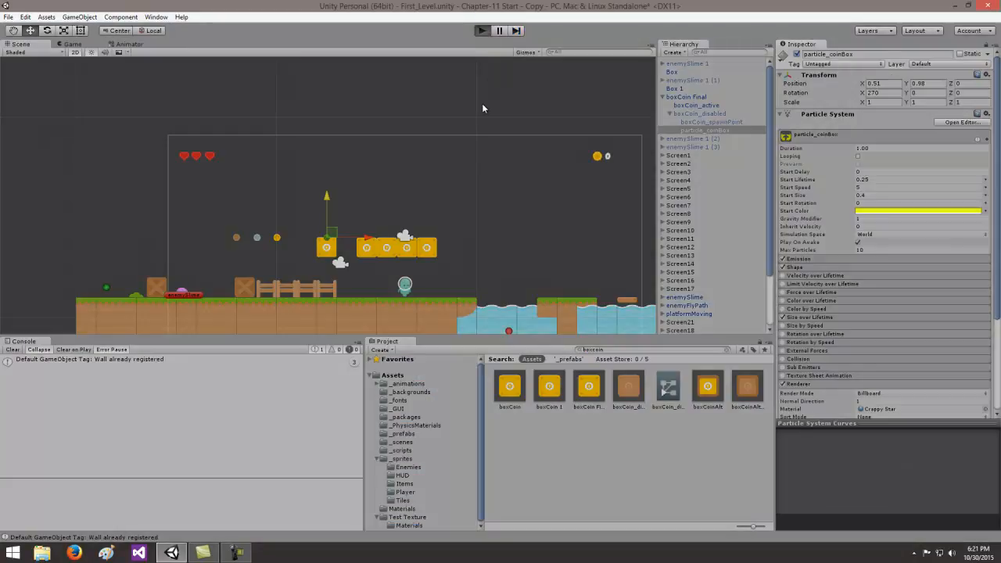
{"action": "key", "text": "Left"}
{"action": "key", "text": "Left"}
{"action": "key", "text": "Left"}
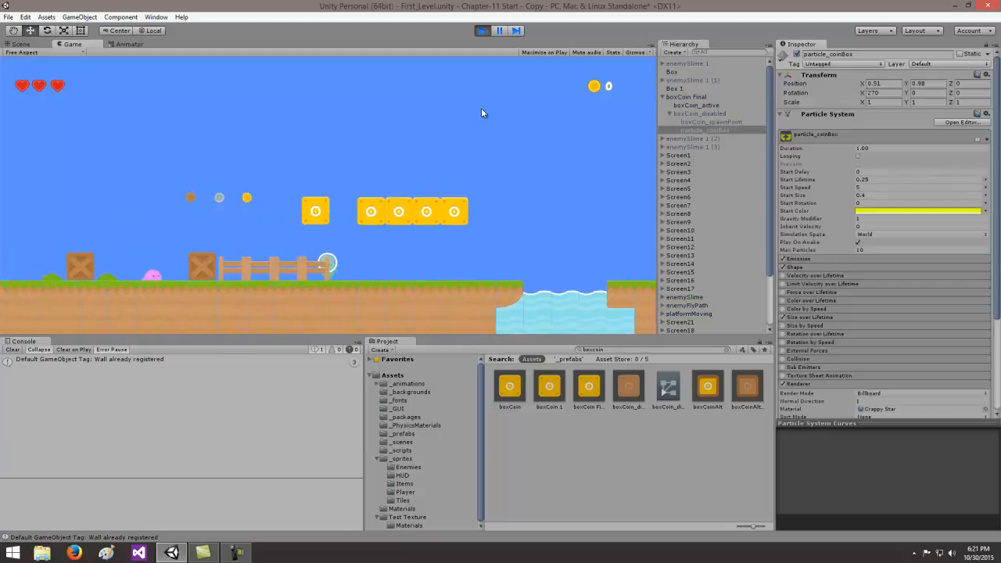
{"action": "key", "text": "space"}
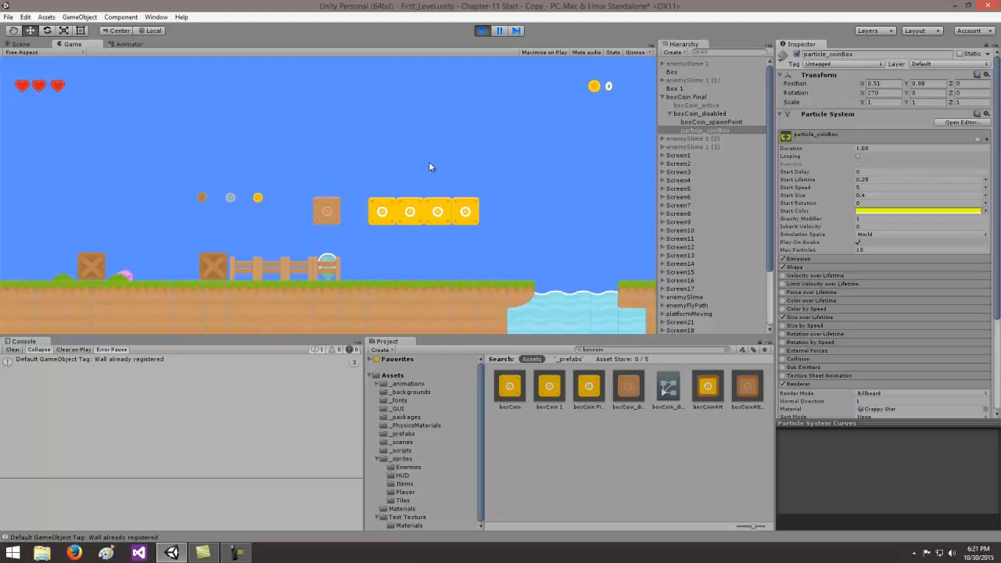
{"action": "left_click", "coordinate": [482, 31]}
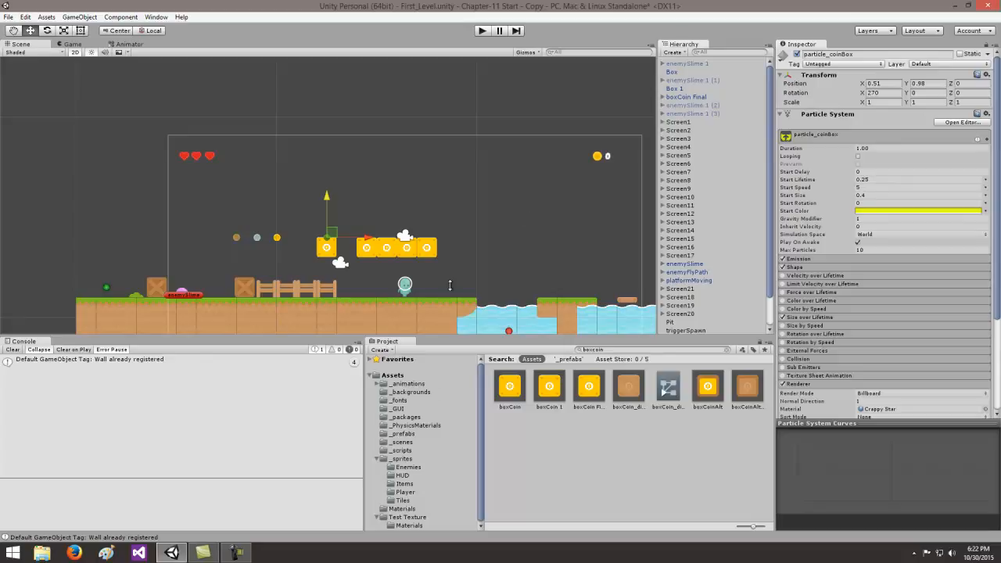
- Create a new prefab from boxCoin Final in the _prefabs folder and rename it boxCoin Finala
{"action": "left_click", "coordinate": [415, 435]}
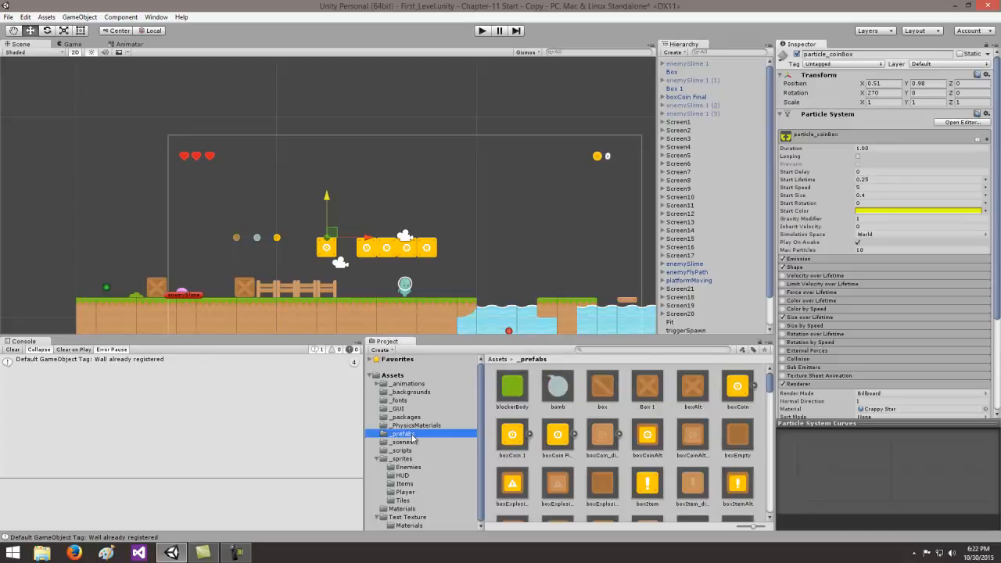
{"action": "left_click", "coordinate": [685, 98]}
{"action": "left_click_drag", "start_coordinate": [685, 98], "coordinate": [672, 412]}
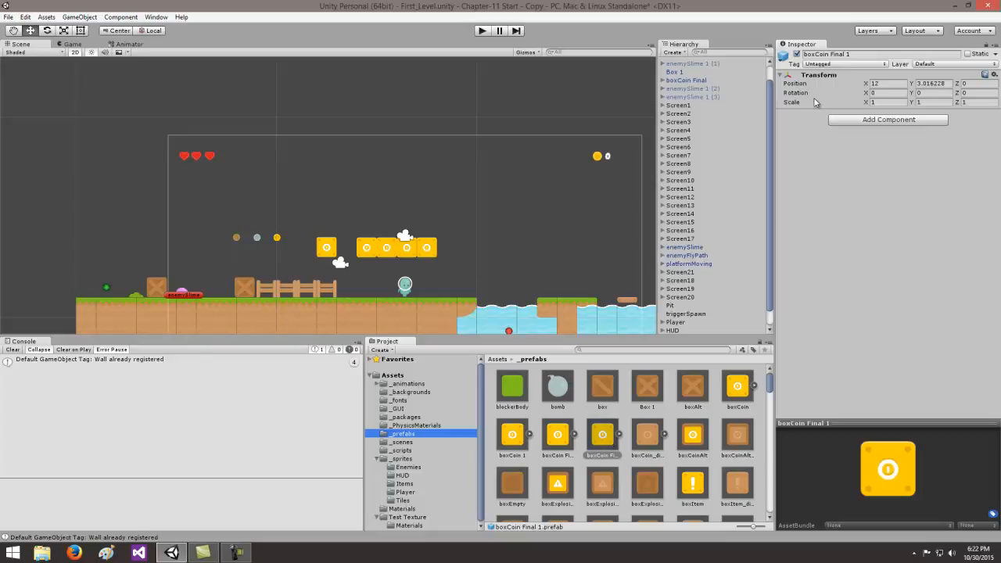
{"action": "left_click", "coordinate": [559, 440]}
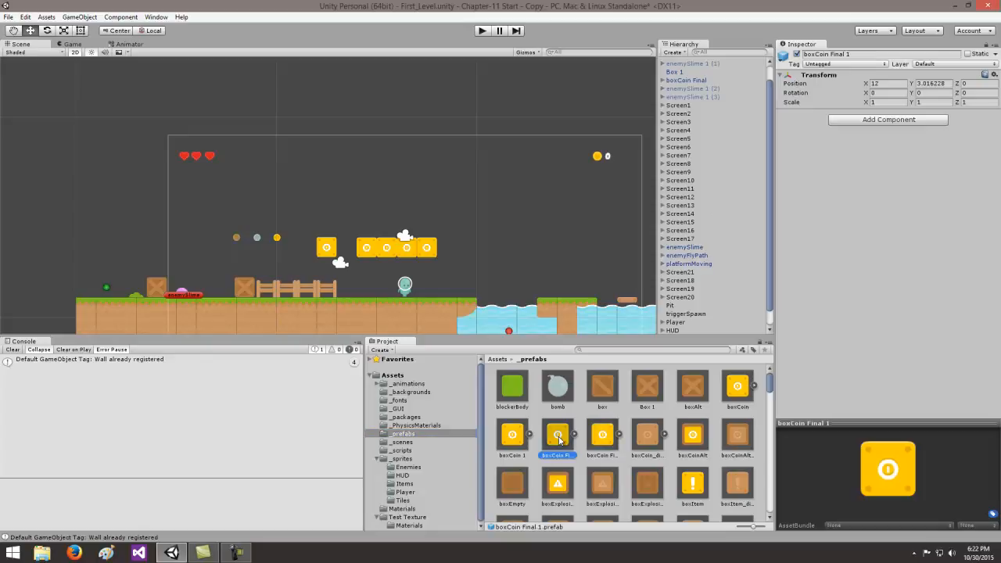
{"action": "left_click", "coordinate": [609, 436]}
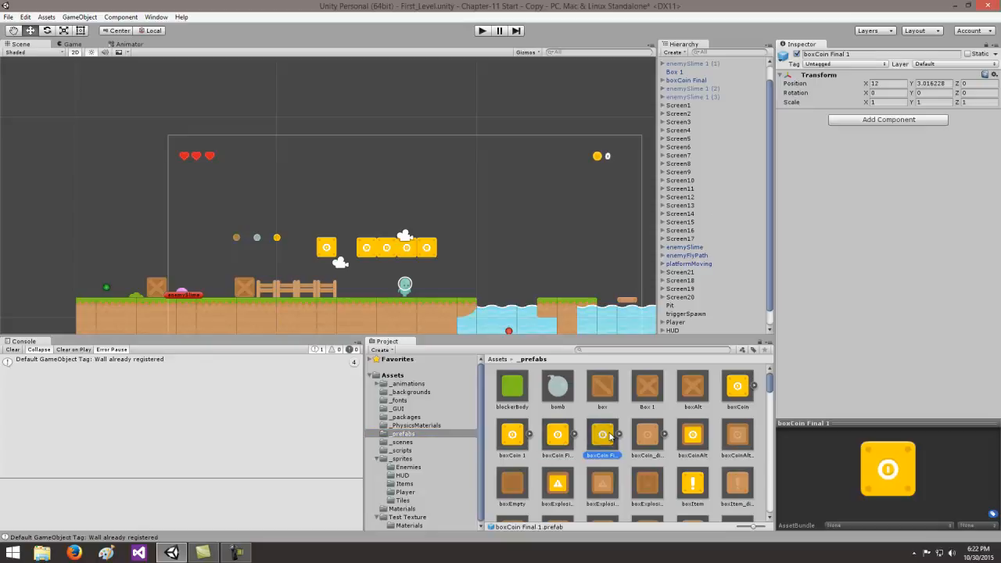
{"action": "left_click", "coordinate": [860, 55]}
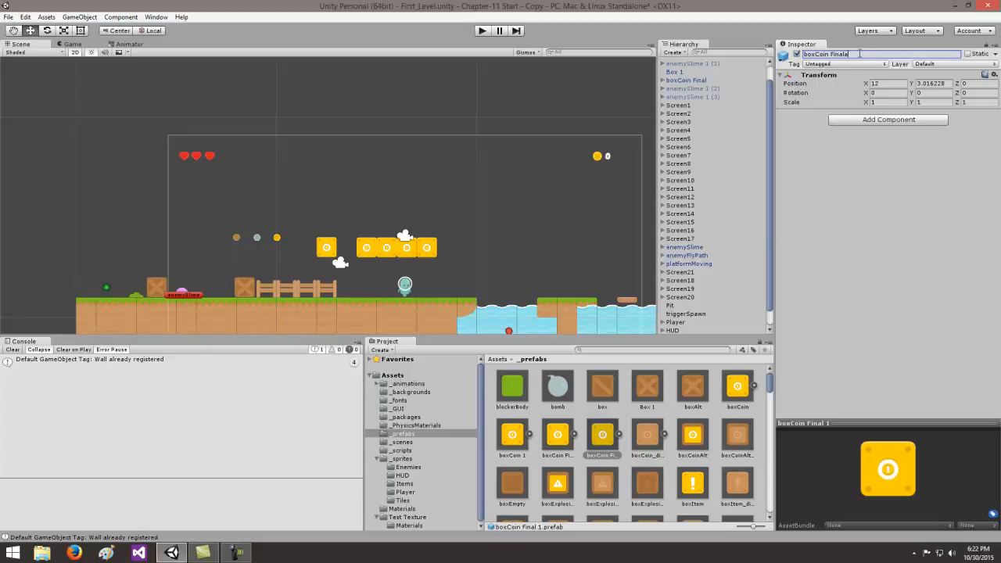
{"action": "key", "text": "Return"}
- Delete the four boxCoin 1 objects under Screen2 that form the row of coin boxes
{"action": "left_click", "coordinate": [662, 113]}
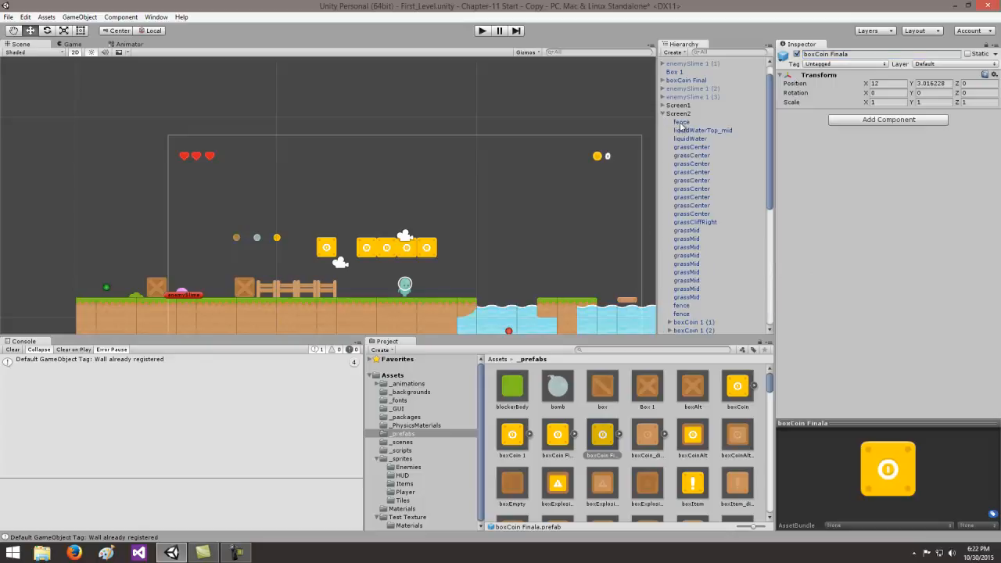
{"action": "scroll", "coordinate": [770, 165], "scroll_direction": "down", "scroll_amount": 5}
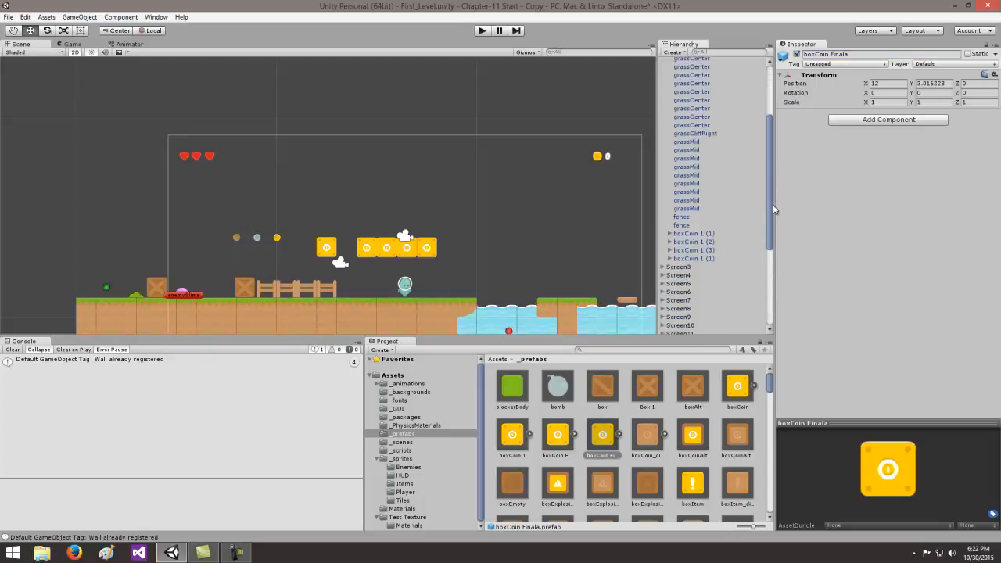
{"action": "left_click", "coordinate": [694, 232]}
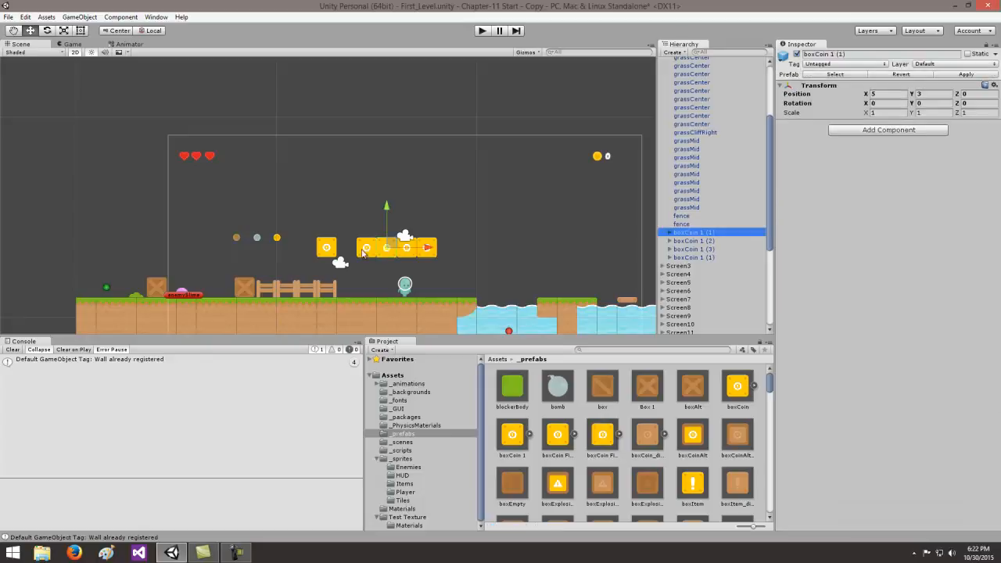
{"action": "left_click", "coordinate": [694, 259], "text": "shift"}
{"action": "right_click", "coordinate": [694, 263]}
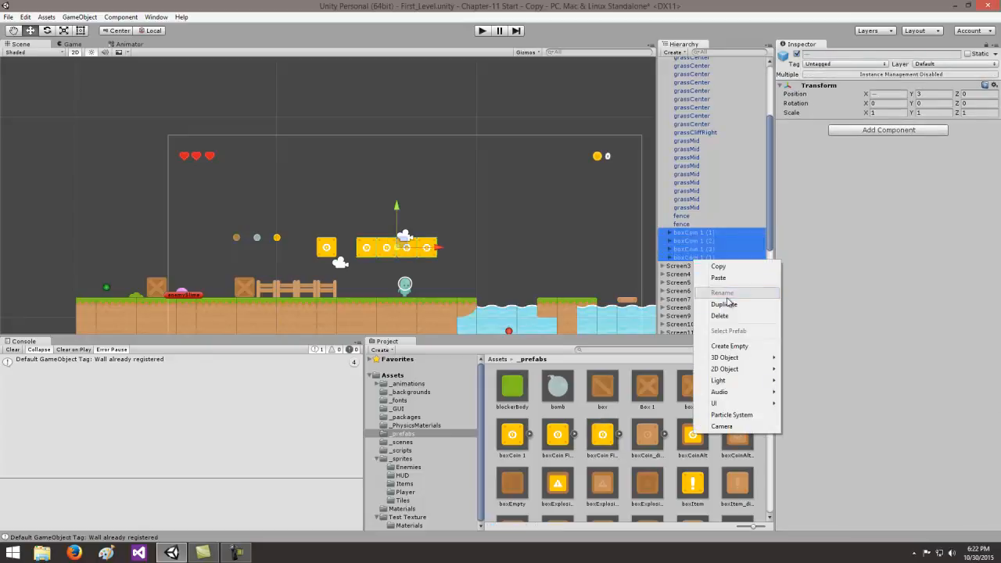
{"action": "left_click", "coordinate": [730, 318]}
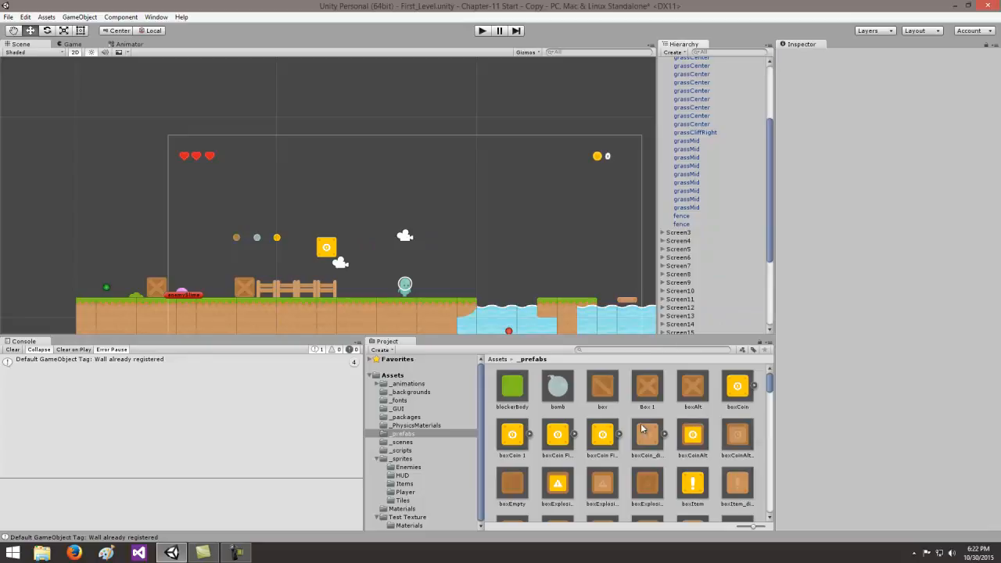
- Place a boxCoin Finala prefab where the deleted row stood and snap it to the grid on all axes
{"action": "left_click_drag", "start_coordinate": [602, 435], "coordinate": [379, 262]}
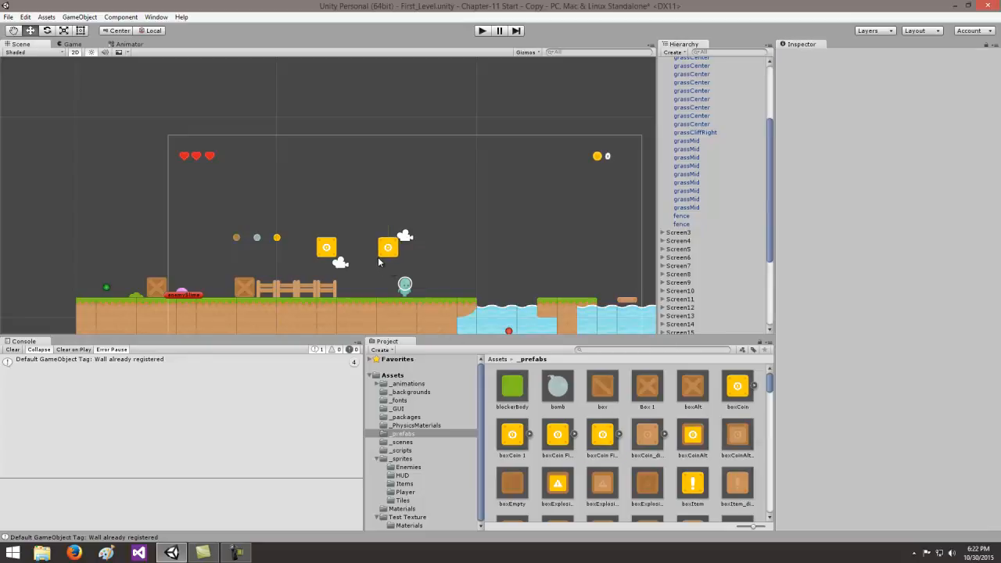
{"action": "left_click", "coordinate": [26, 16]}
{"action": "left_click", "coordinate": [56, 318]}
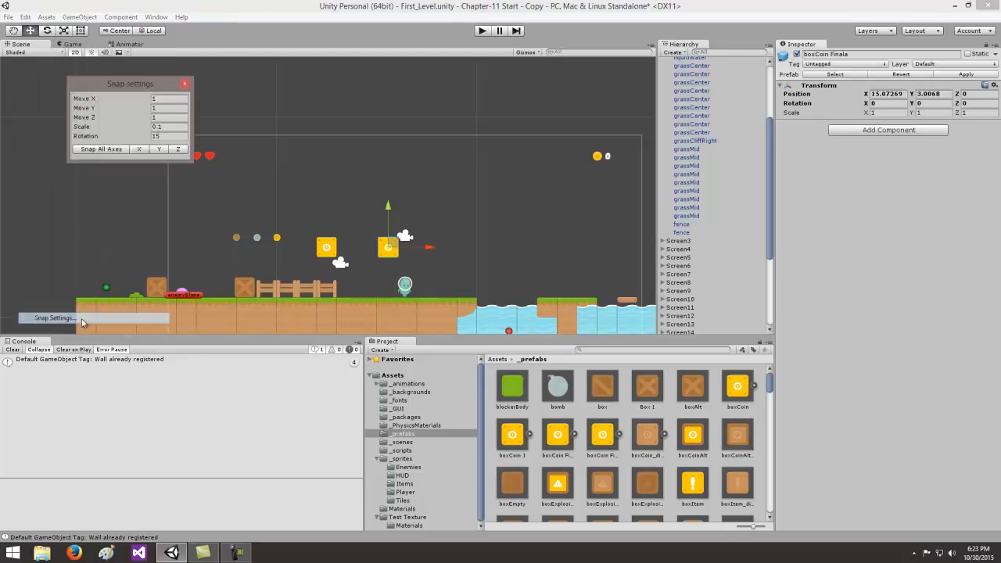
{"action": "left_click", "coordinate": [120, 149]}
- Add three more boxCoin Finala boxes in a row from X 16 to X 18 at Y 3, snapping each to the grid
{"action": "left_click_drag", "start_coordinate": [603, 435], "coordinate": [398, 263]}
{"action": "left_click", "coordinate": [118, 149]}
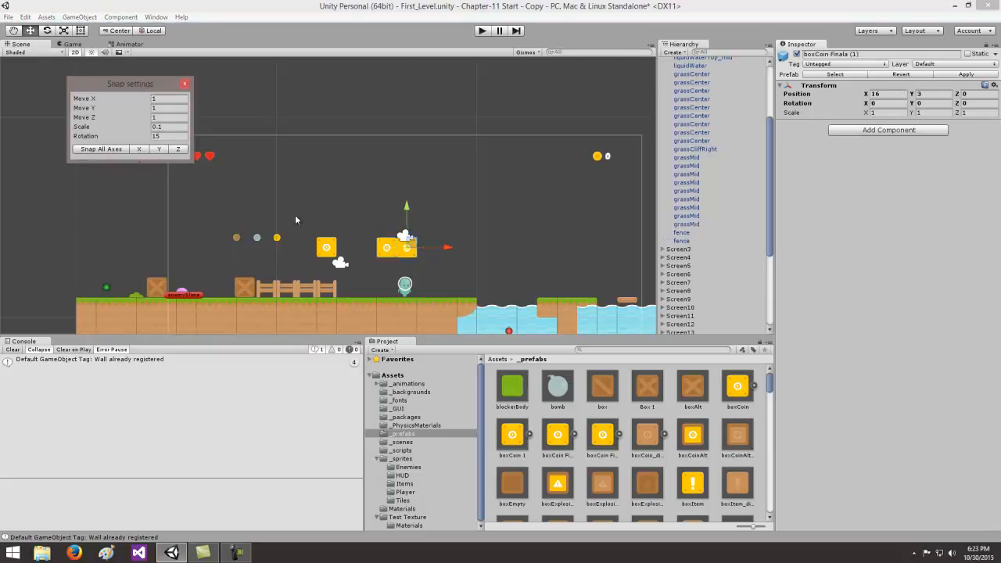
{"action": "left_click_drag", "start_coordinate": [601, 435], "coordinate": [429, 263]}
{"action": "left_click", "coordinate": [109, 150]}
{"action": "left_click_drag", "start_coordinate": [599, 435], "coordinate": [438, 257]}
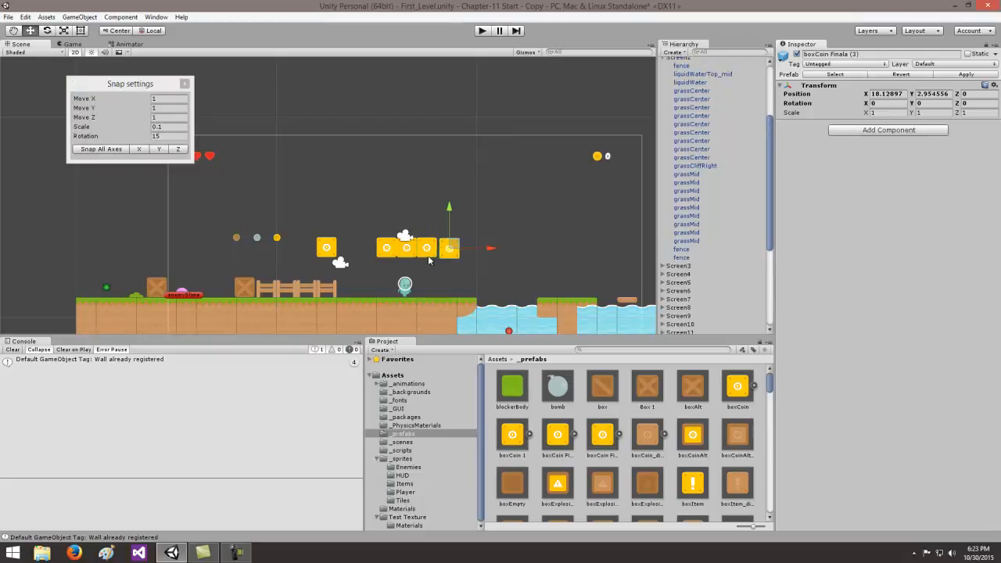
{"action": "left_click", "coordinate": [109, 149]}
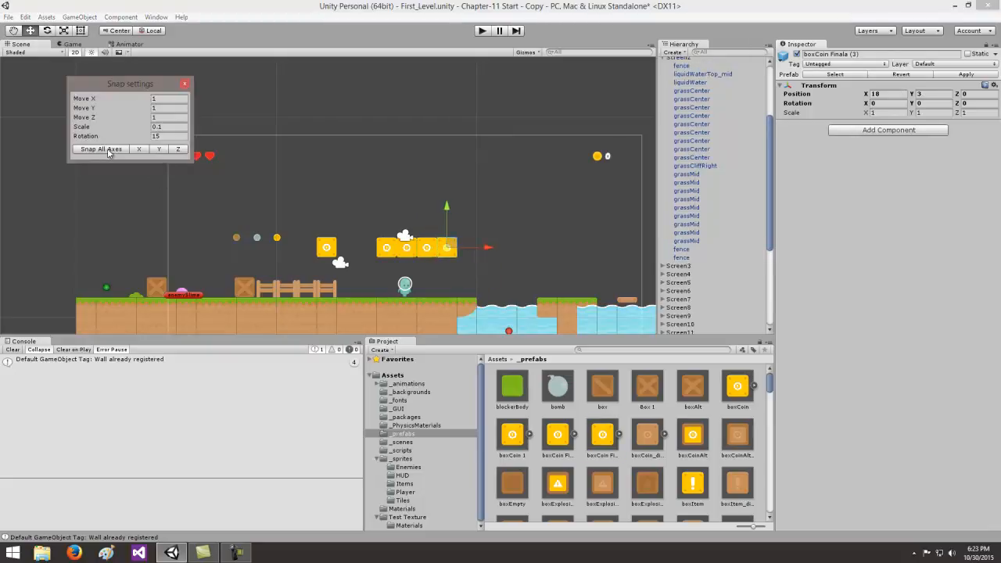
{"action": "left_click", "coordinate": [185, 84]}
- Move the four boxCoin Finala objects into Screen2 in the scene hierarchy
{"action": "left_click_drag", "start_coordinate": [770, 196], "coordinate": [766, 149]}
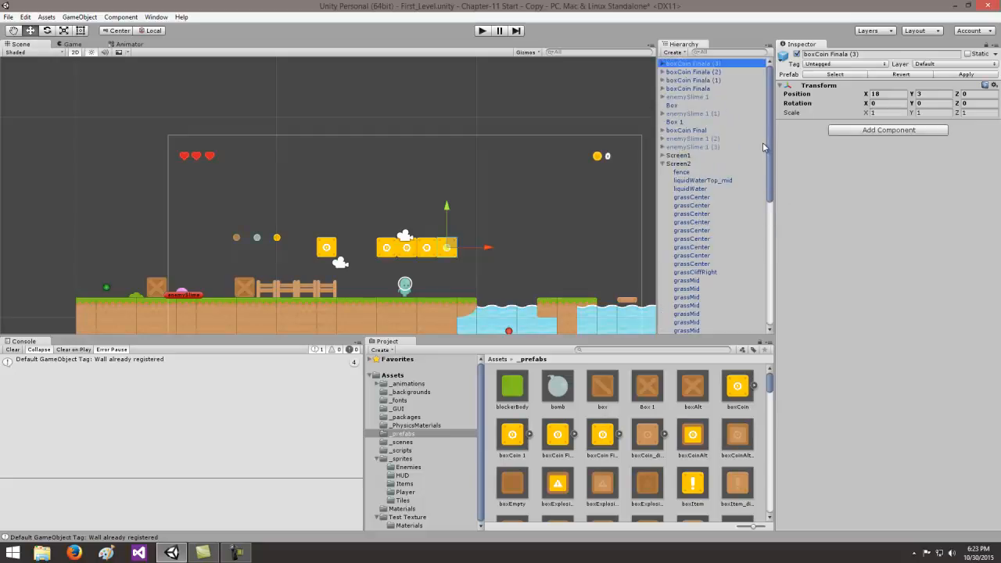
{"action": "left_click", "coordinate": [694, 86], "text": "shift"}
{"action": "left_click_drag", "start_coordinate": [694, 86], "coordinate": [679, 164]}
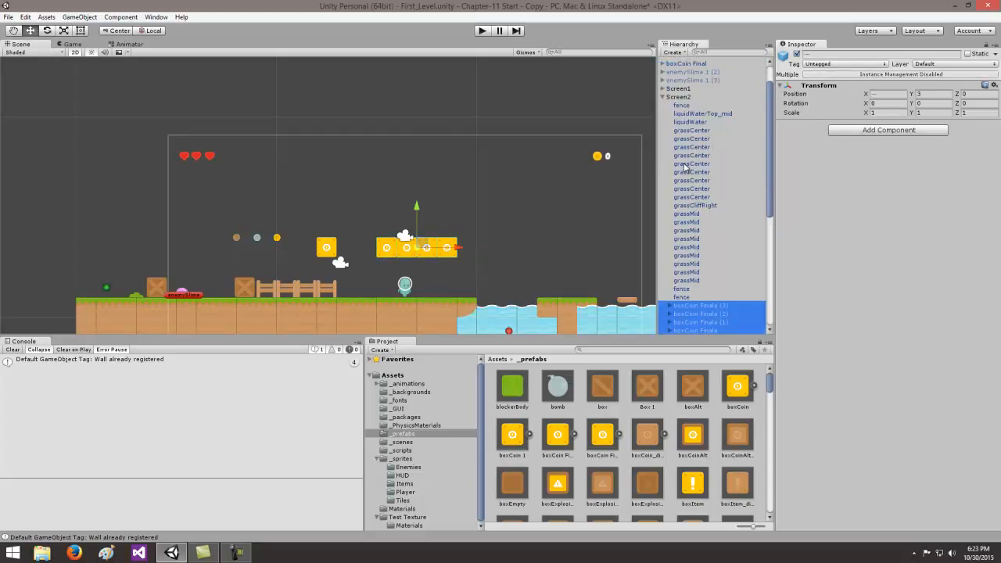
- Play-test the level by hitting all four boxCoin Finala boxes in the row from below, and stop the game
{"action": "left_click", "coordinate": [663, 97]}
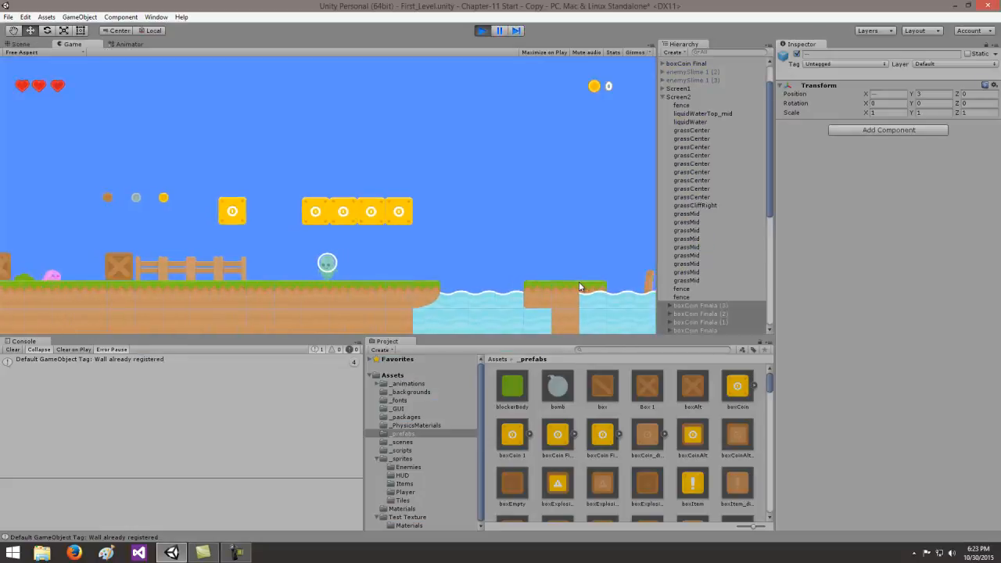
{"action": "key", "text": "space"}
{"action": "key", "text": "Right"}
{"action": "key", "text": "Left"}
{"action": "key", "text": "Left"}
{"action": "key", "text": "space"}
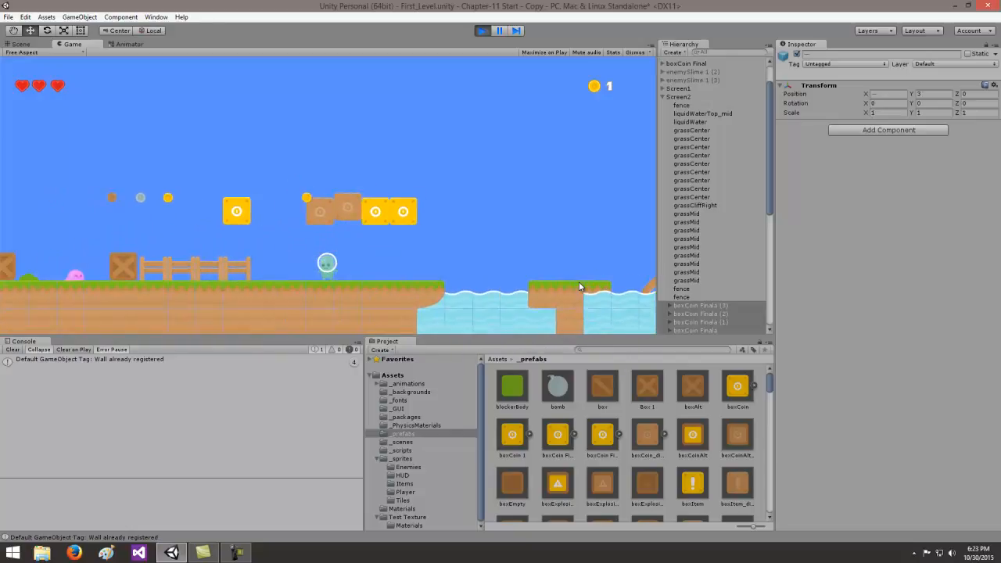
{"action": "key", "text": "Right"}
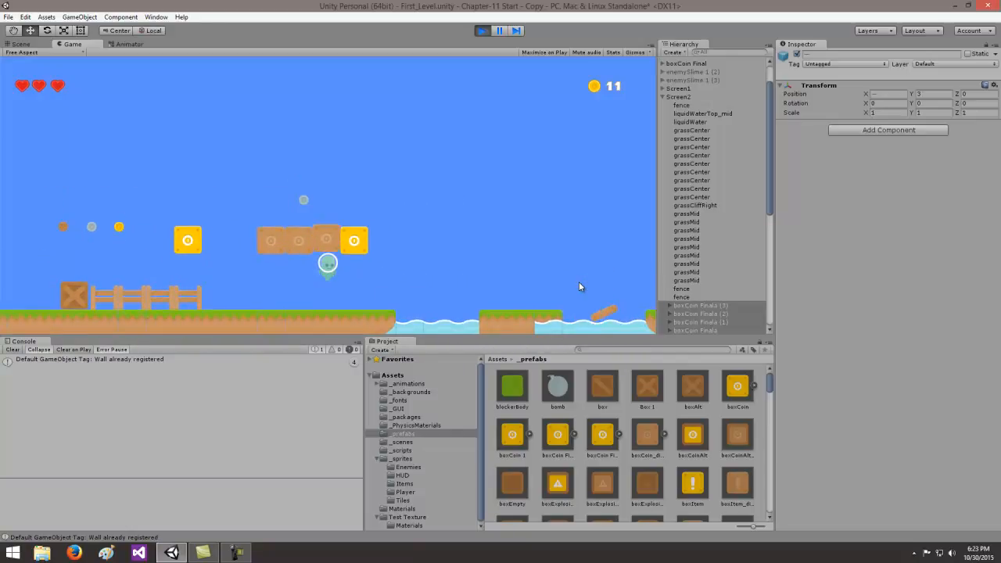
{"action": "key", "text": "Left"}
{"action": "key", "text": "Right"}
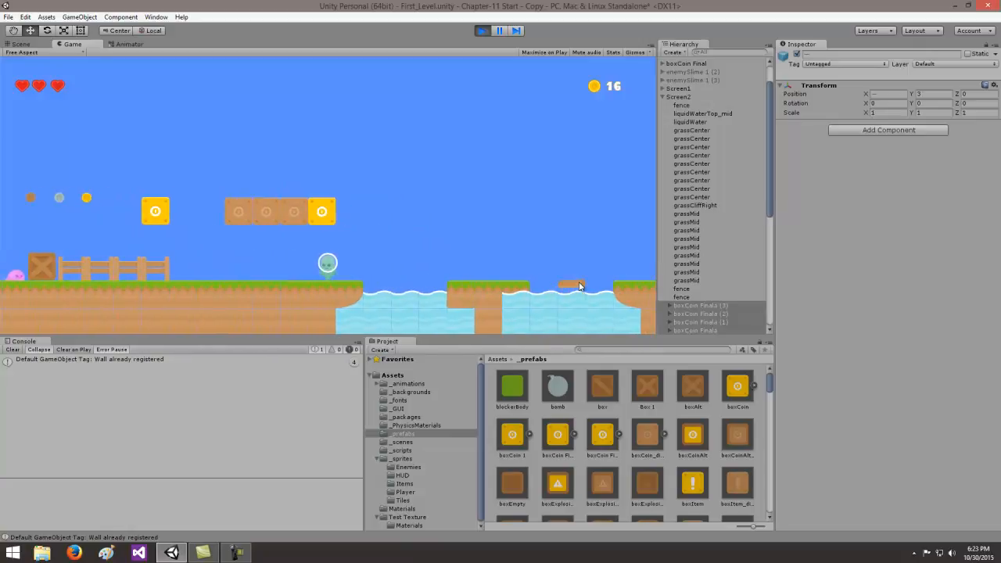
{"action": "key", "text": "space"}
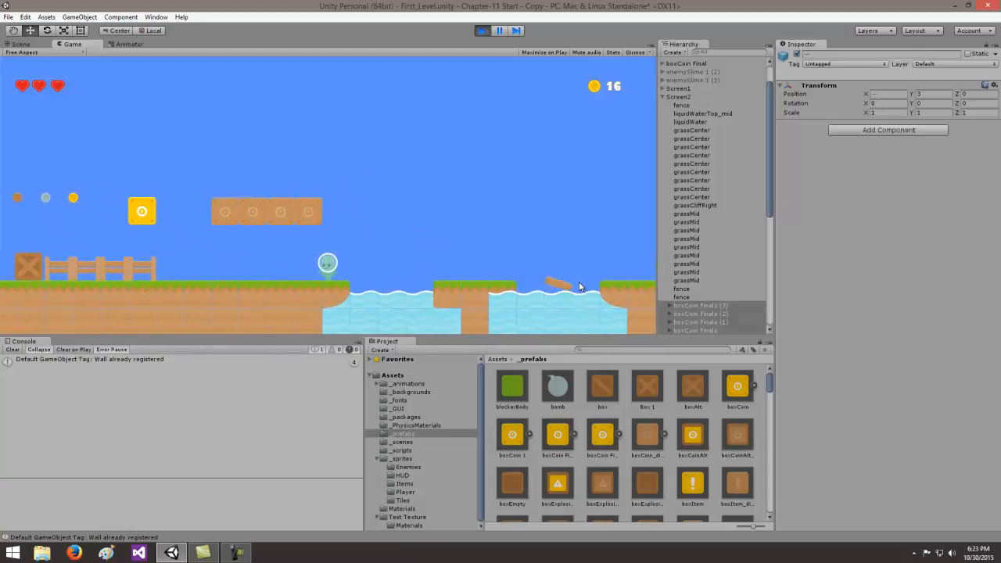
{"action": "key", "text": "Left"}
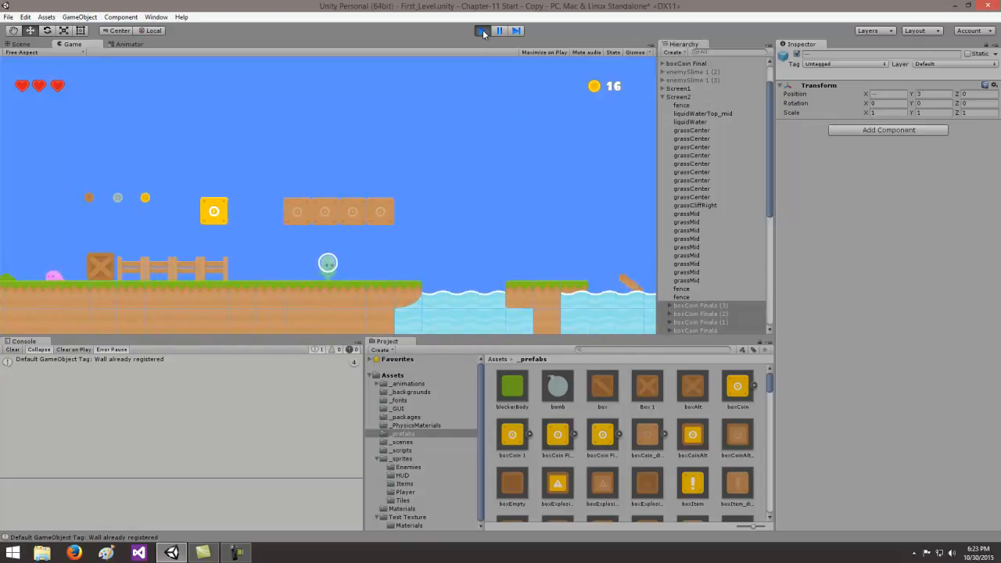
{"action": "left_click", "coordinate": [482, 31]}
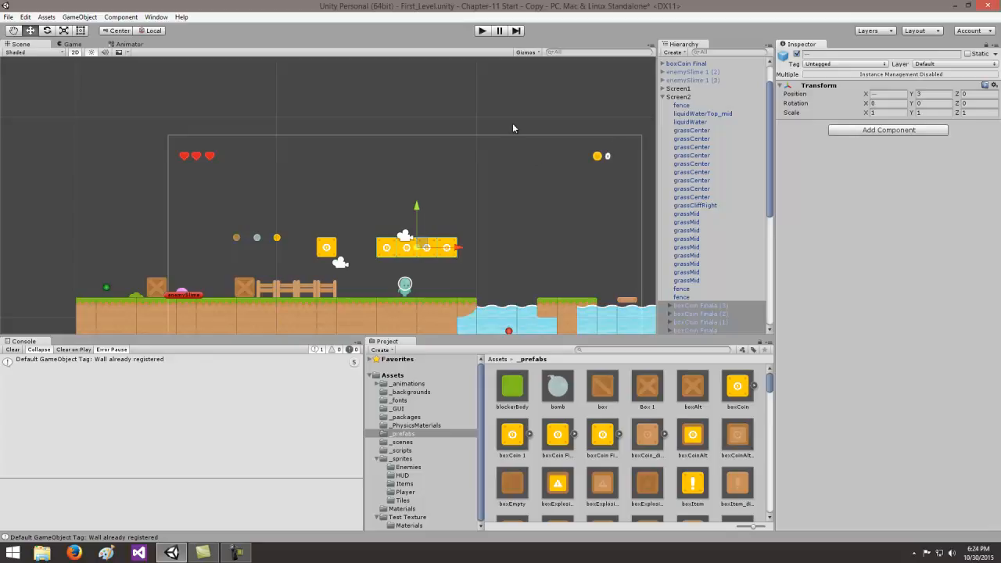
- Collapse Screen2 in the scene hierarchy and save both the scene and the project
{"action": "left_click", "coordinate": [662, 97]}
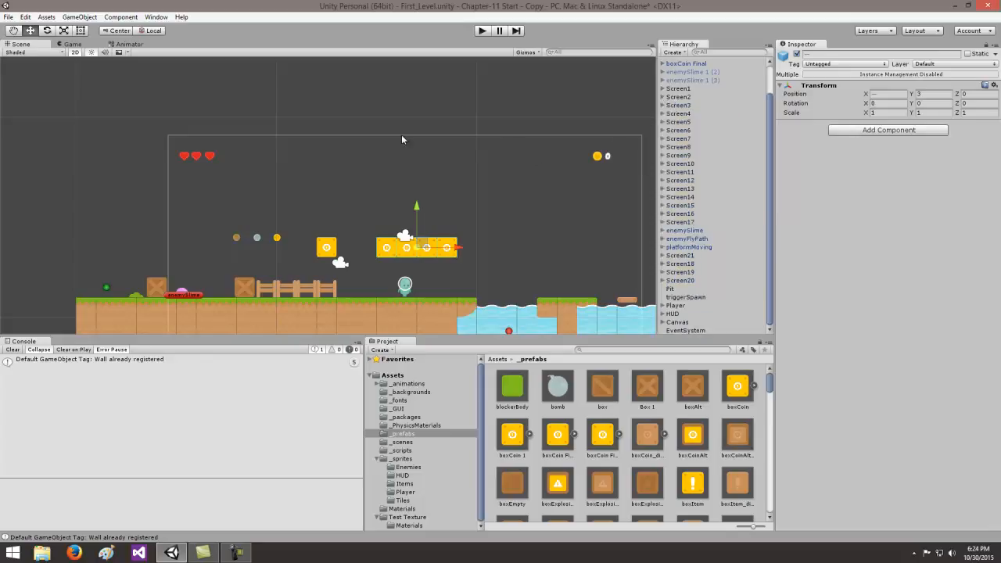
{"action": "left_click", "coordinate": [8, 18]}
{"action": "left_click", "coordinate": [31, 58]}
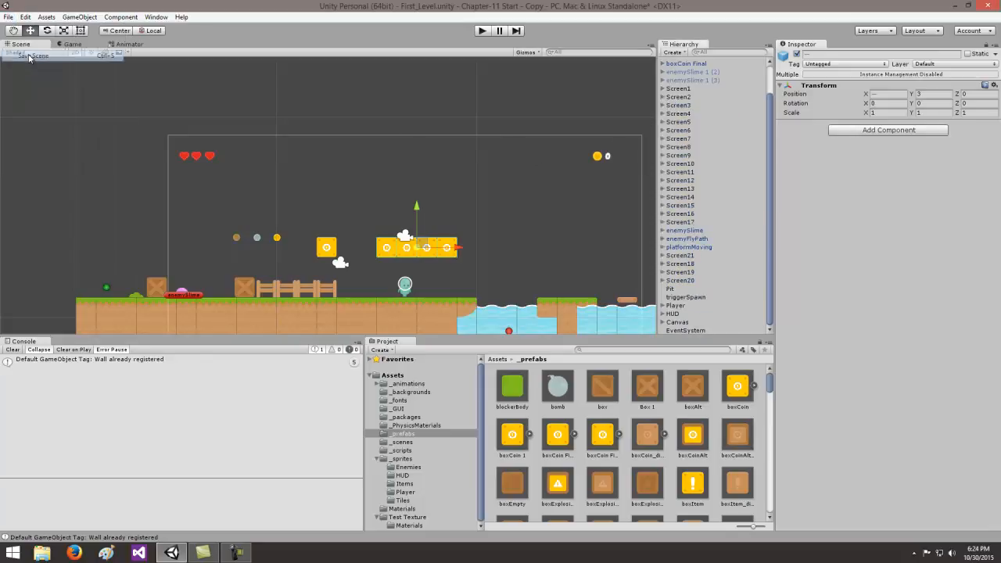
{"action": "left_click", "coordinate": [8, 18]}
{"action": "left_click", "coordinate": [41, 106]}
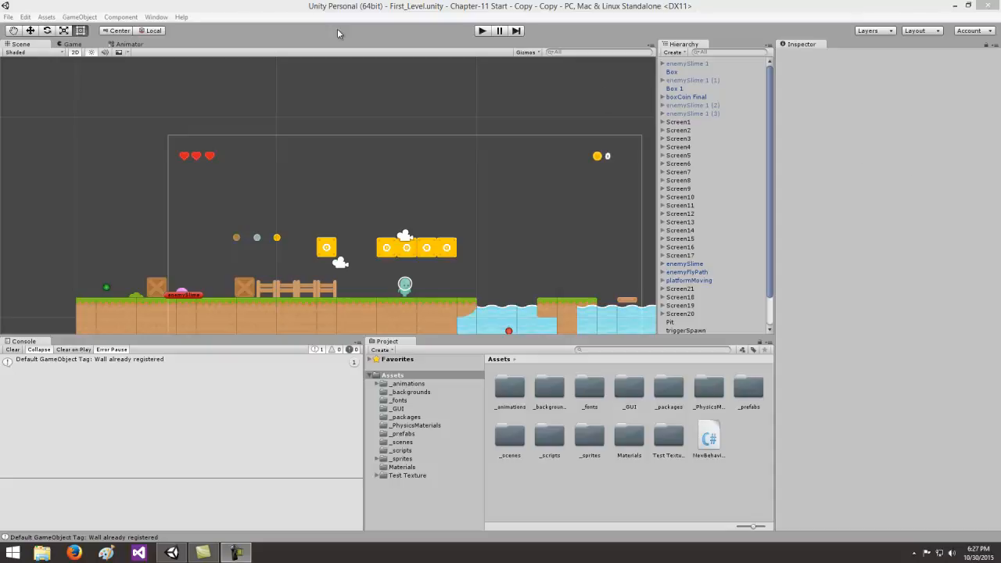
- Create a new Particle System in the scene and assign it the magenta diamond icon
{"action": "left_click", "coordinate": [92, 17]}
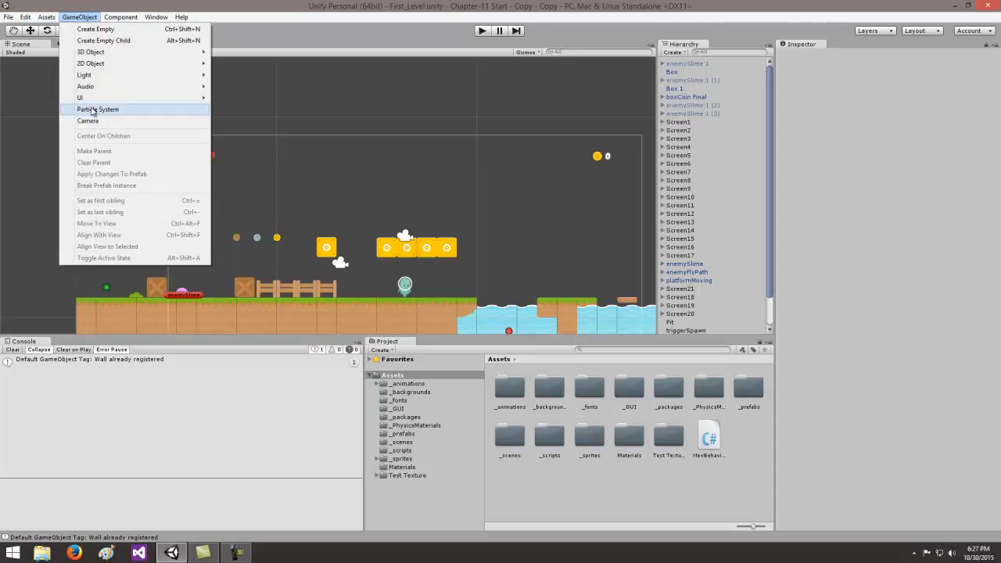
{"action": "left_click", "coordinate": [91, 110]}
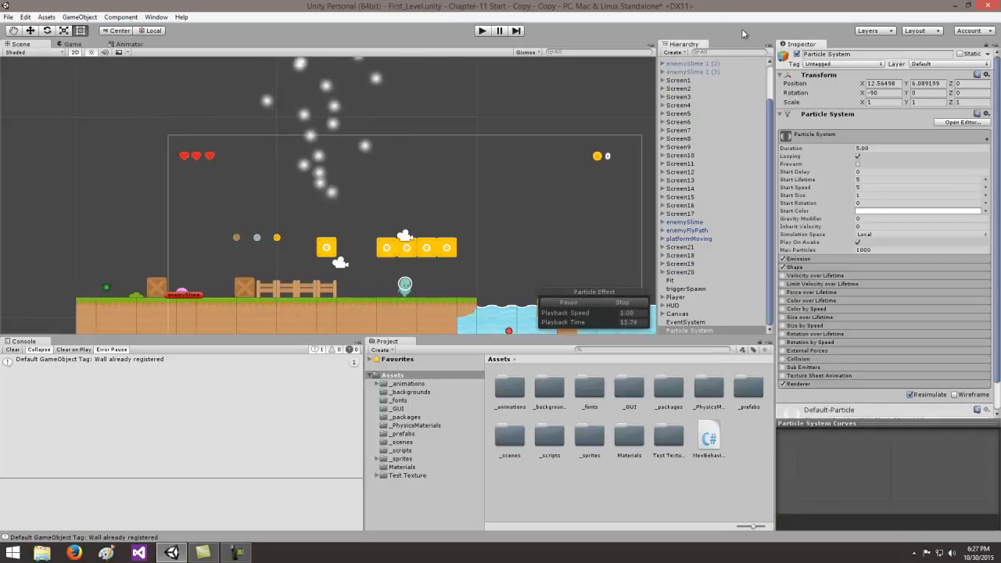
{"action": "left_click", "coordinate": [783, 55]}
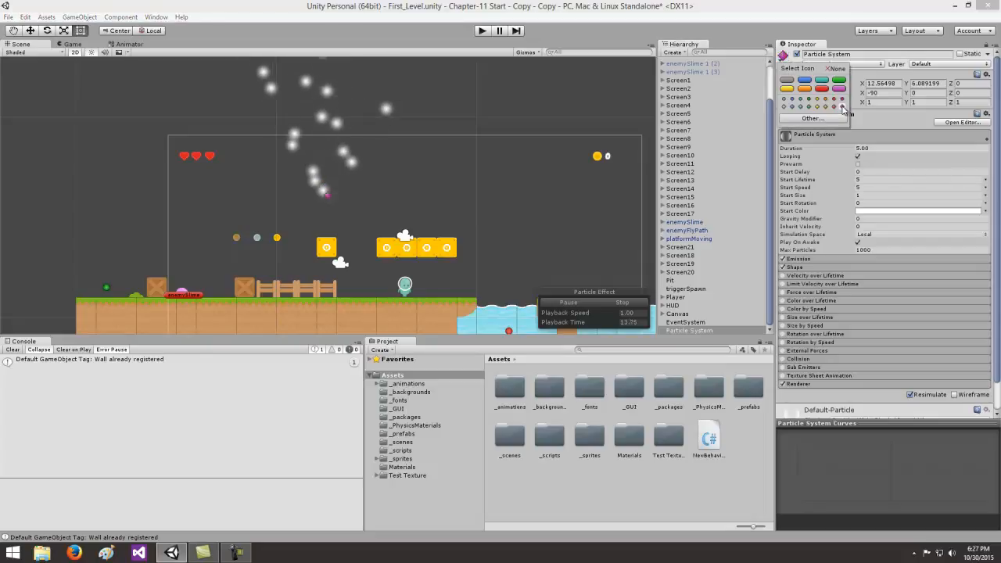
{"action": "left_click", "coordinate": [481, 182]}
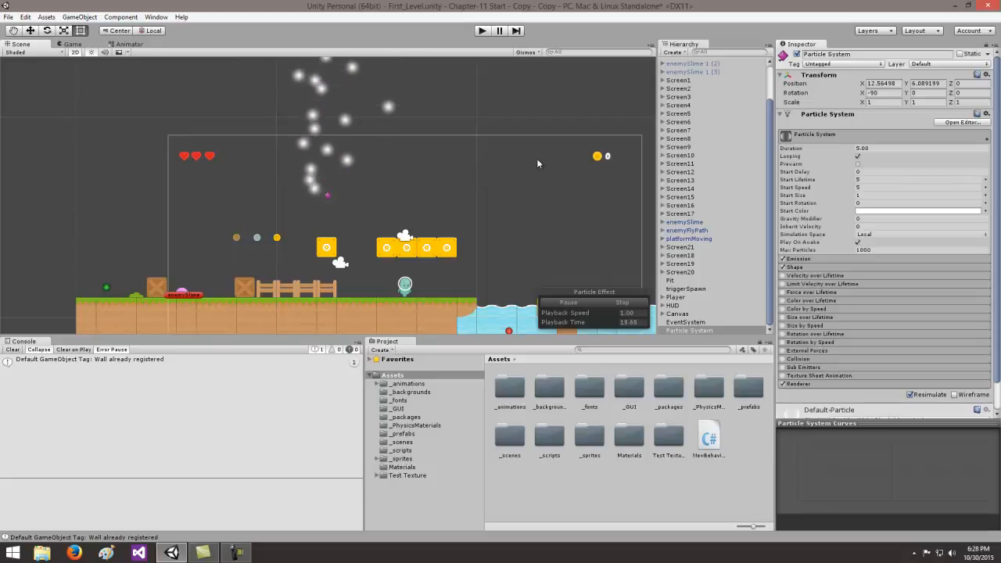
- Rename the particle system particle_hitLeft and make it a child of the Player object
{"action": "left_click", "coordinate": [854, 54]}
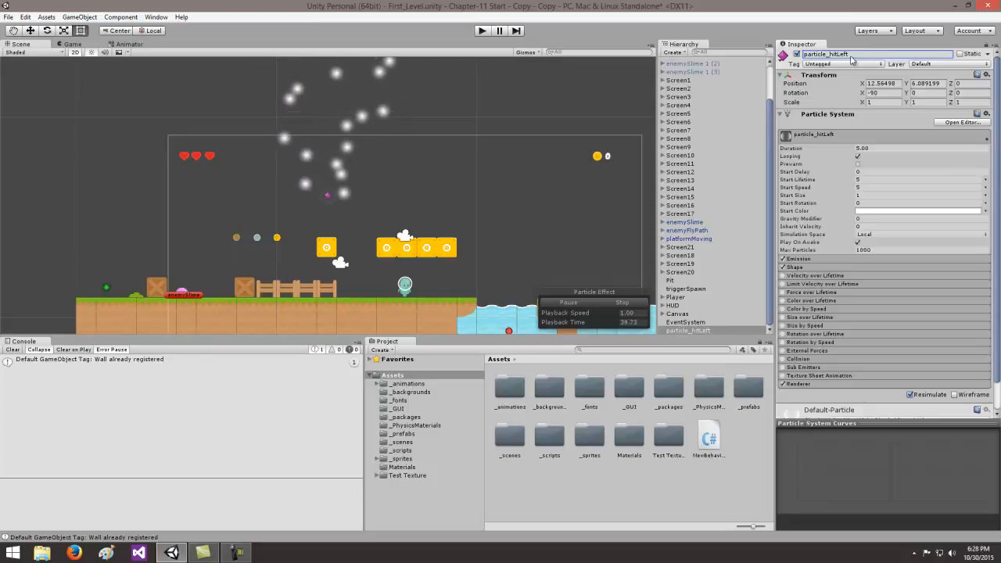
{"action": "left_click_drag", "start_coordinate": [693, 332], "coordinate": [684, 297]}
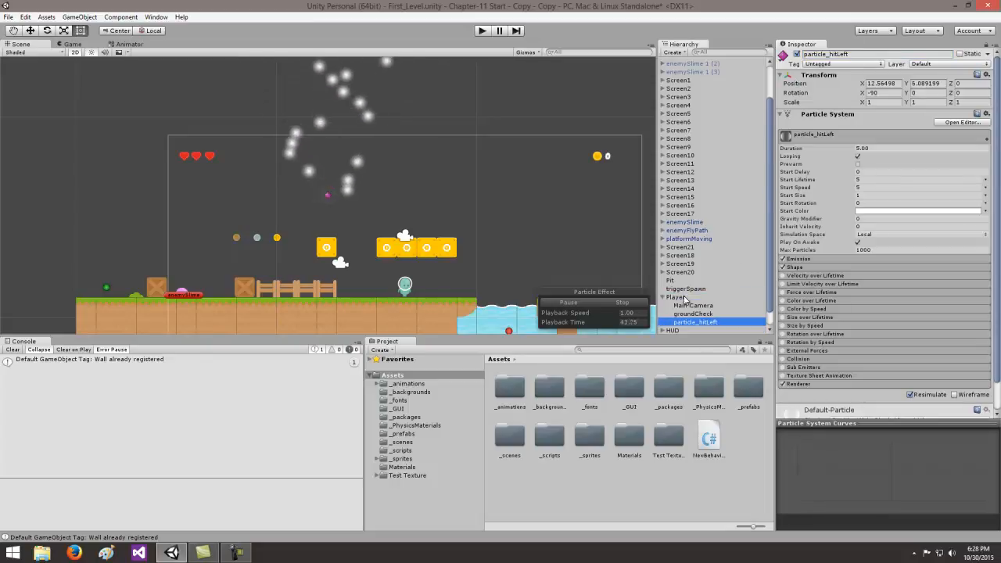
{"action": "left_click", "coordinate": [663, 297]}
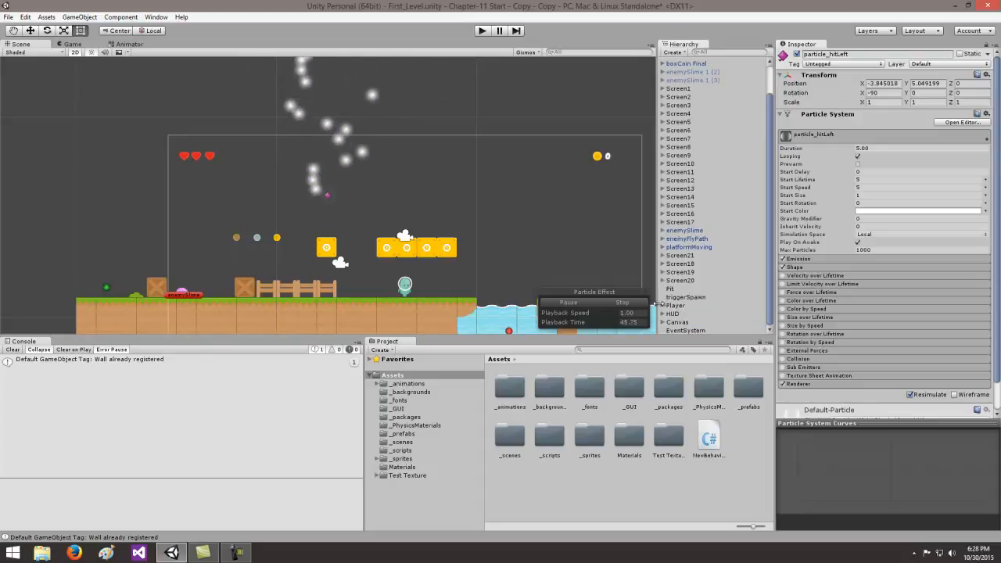
{"action": "left_click", "coordinate": [662, 306]}
{"action": "scroll", "coordinate": [767, 256], "scroll_direction": "down", "scroll_amount": 1}
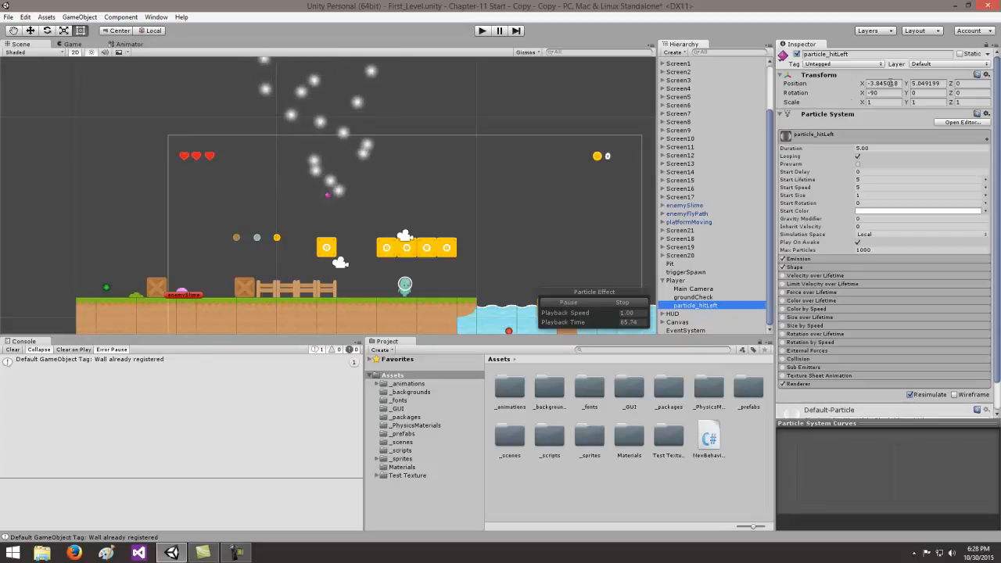
- Set the particle_hitLeft position to X 0 and Y 0.4 relative to the Player
{"action": "left_click", "coordinate": [892, 83]}
{"action": "type", "text": "0"}
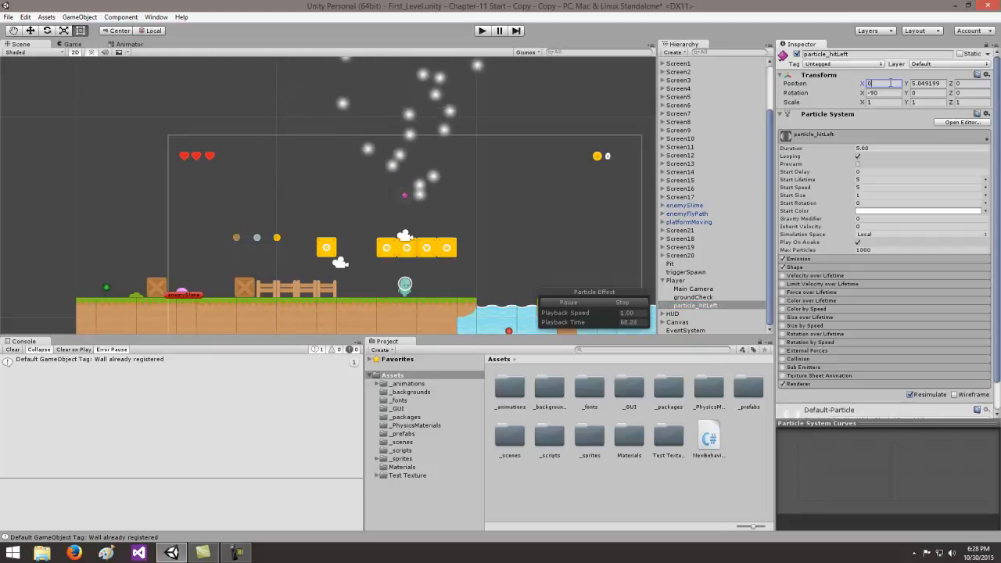
{"action": "left_click", "coordinate": [937, 84]}
{"action": "type", "text": "-4"}
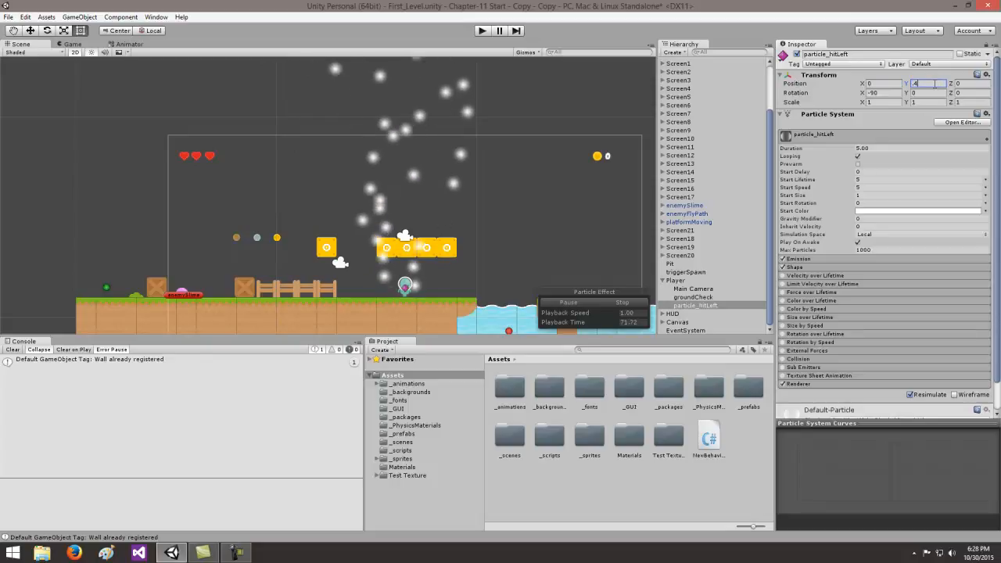
{"action": "key", "text": "Tab"}
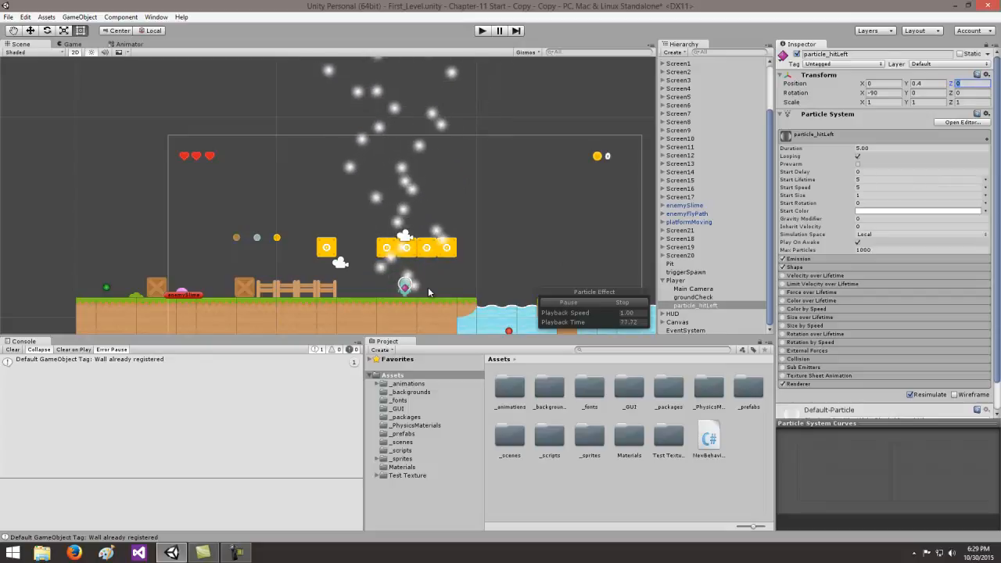
- Set the particle_hitLeft rotation to X -65 and Y -90
{"action": "key", "text": "Tab"}
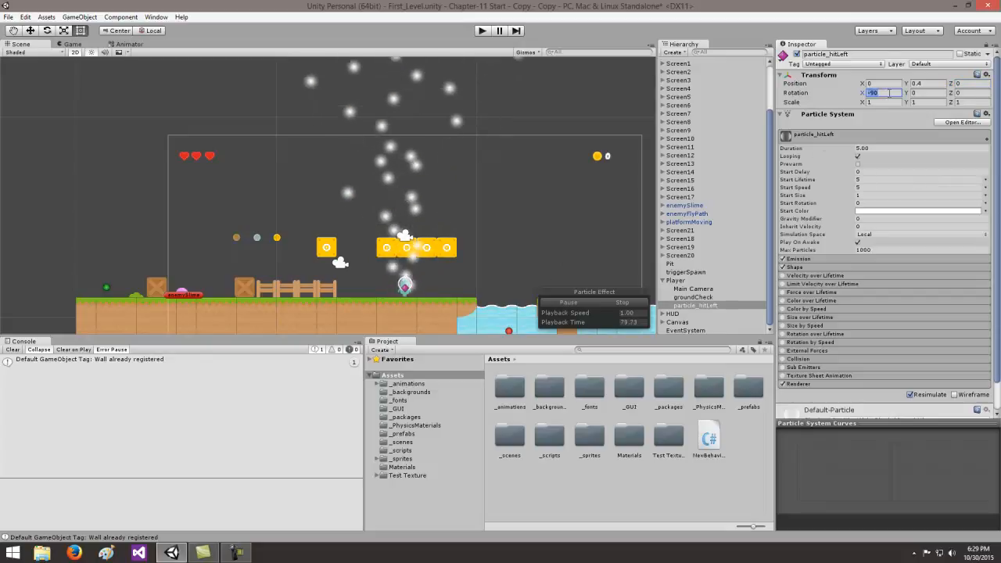
{"action": "key", "text": "BackSpace"}
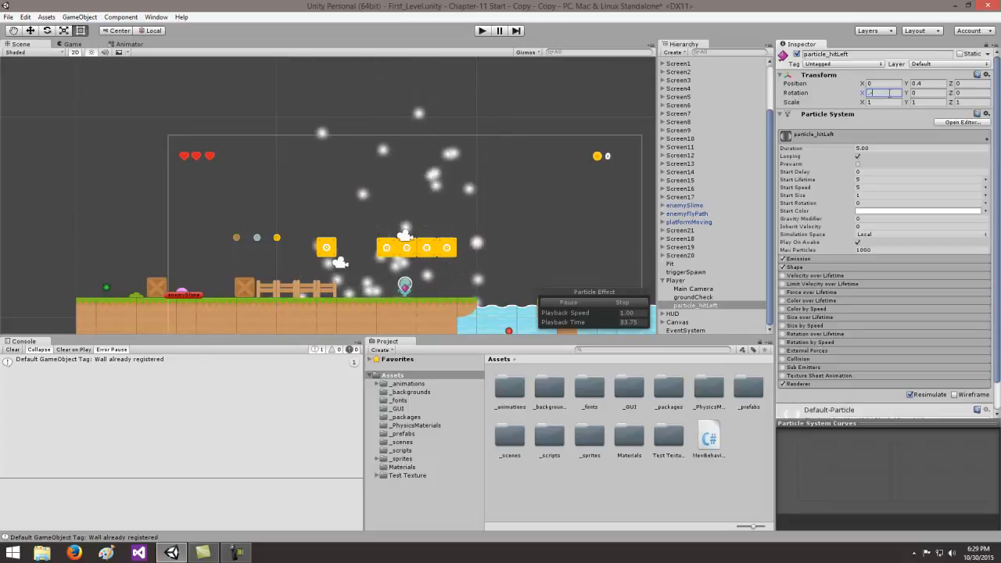
{"action": "type", "text": "-65"}
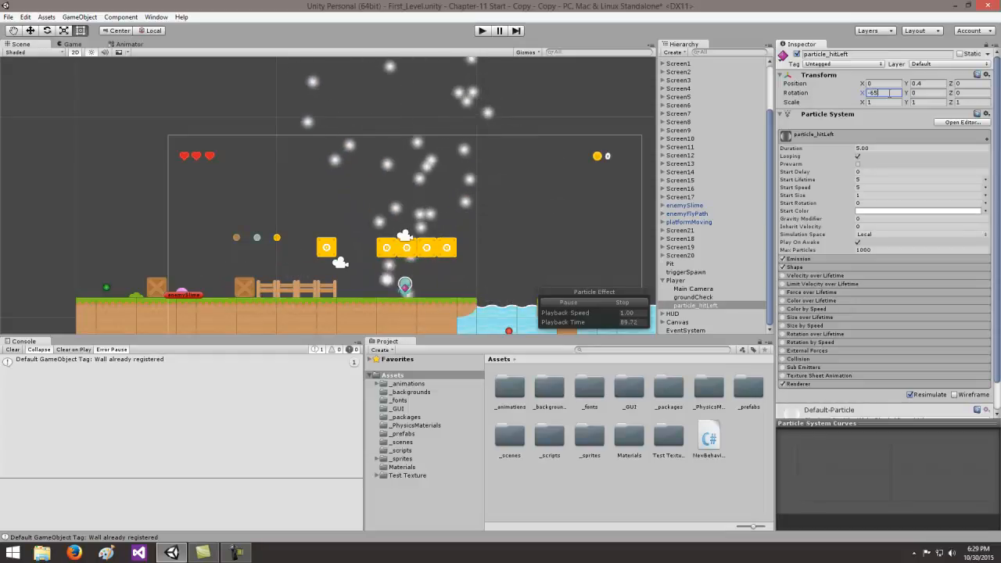
{"action": "left_click", "coordinate": [918, 93]}
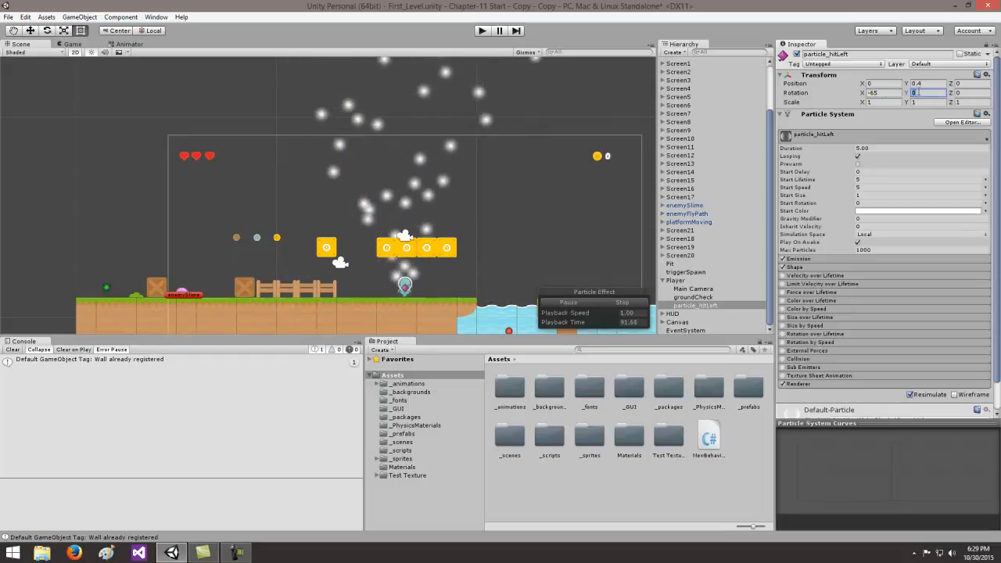
{"action": "type", "text": "-90"}
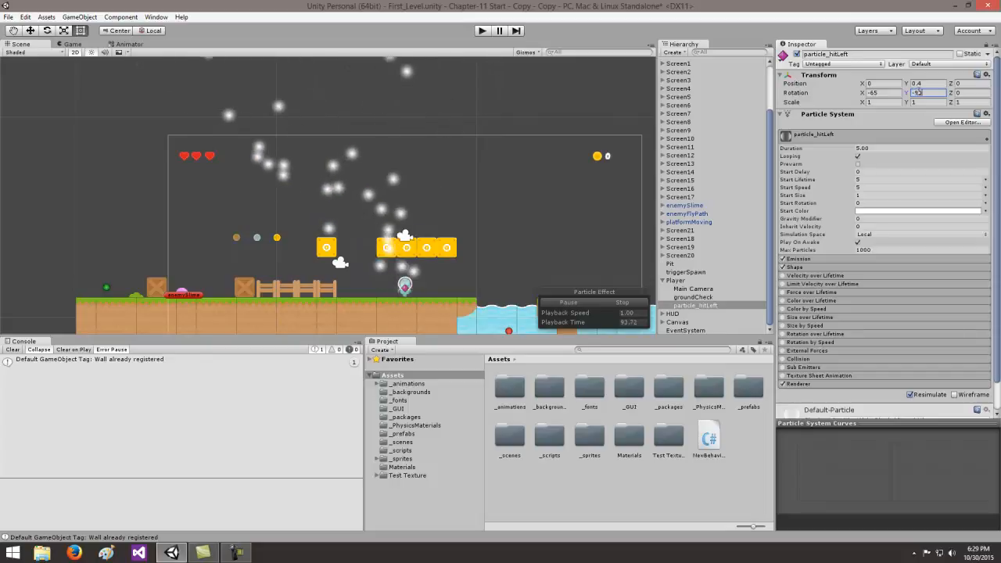
{"action": "key", "text": "Tab"}
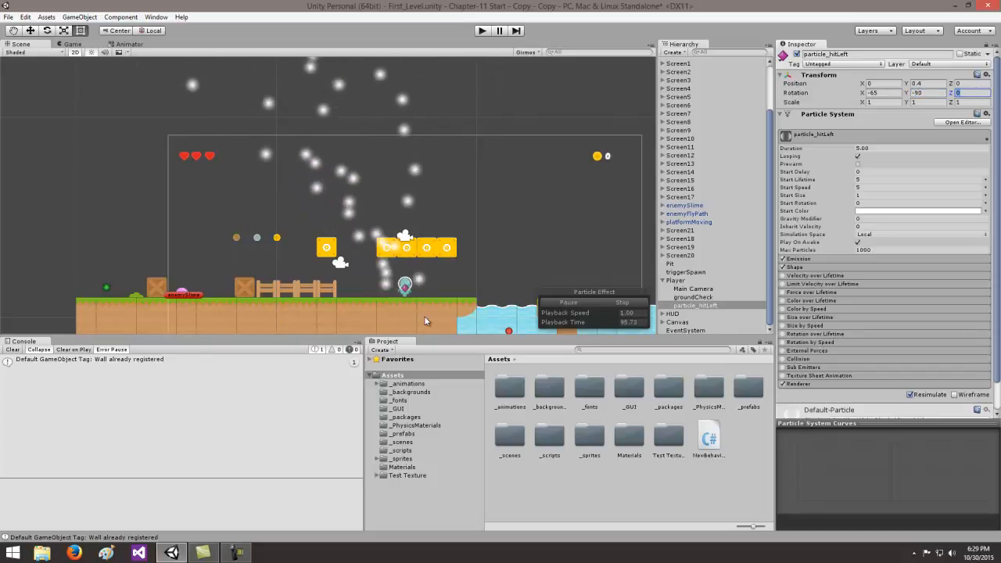
- Assign the Crappy Star material from Test Texture/Materials to the particle_hitLeft renderer
{"action": "scroll", "coordinate": [420, 317], "scroll_direction": "up", "scroll_amount": 2}
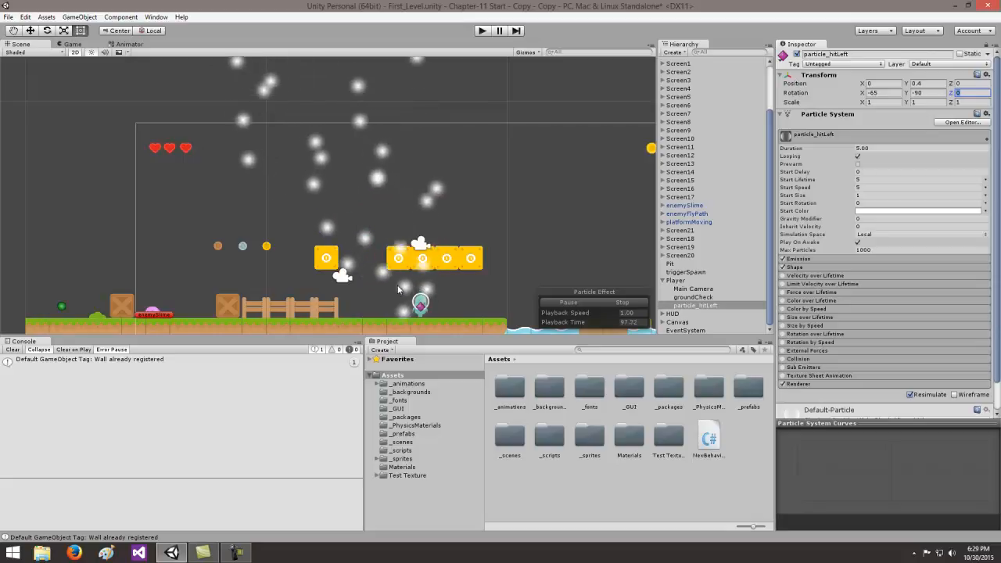
{"action": "middle_click_drag", "start_coordinate": [512, 257], "coordinate": [512, 198]}
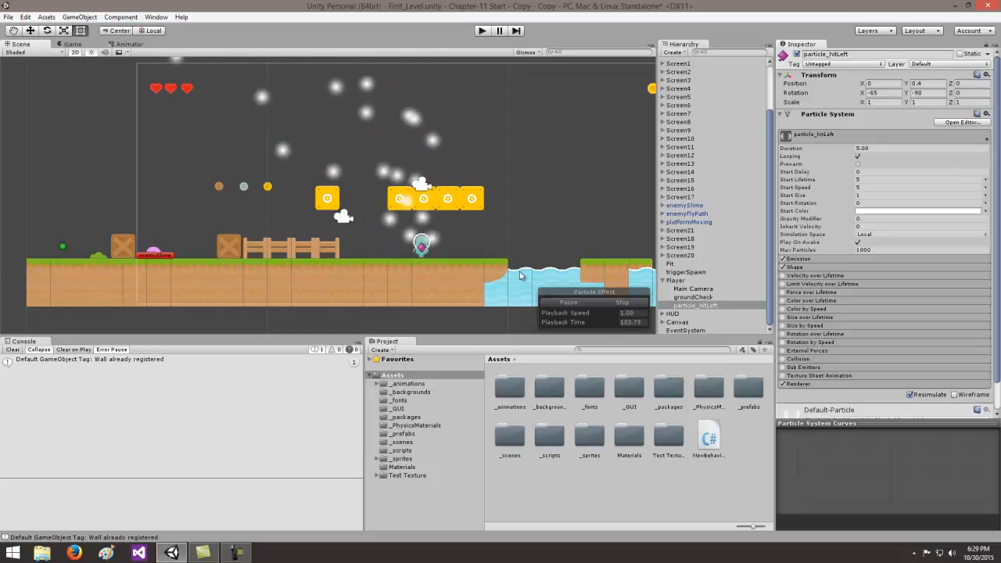
{"action": "left_click", "coordinate": [811, 386]}
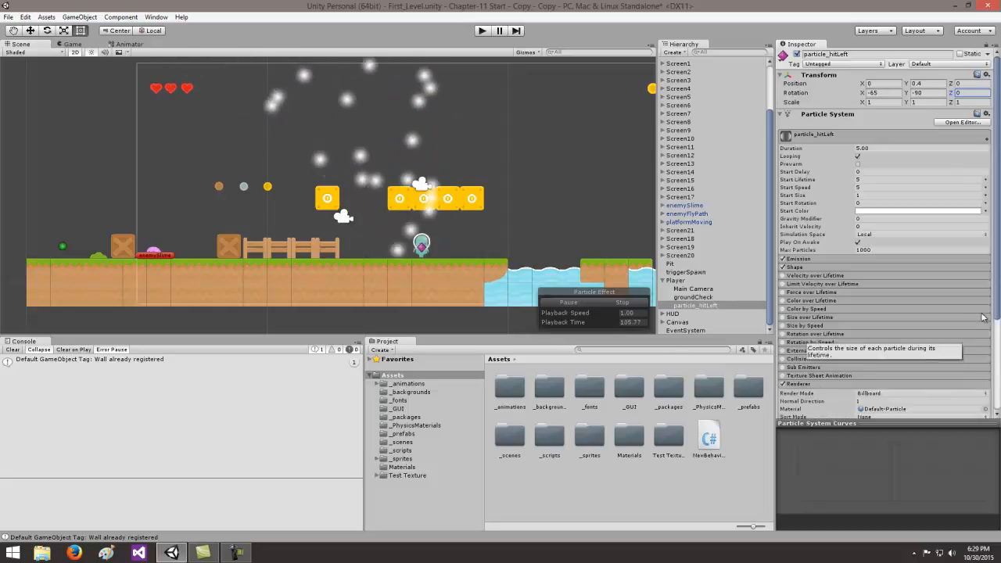
{"action": "scroll", "coordinate": [999, 298], "scroll_direction": "down", "scroll_amount": 5}
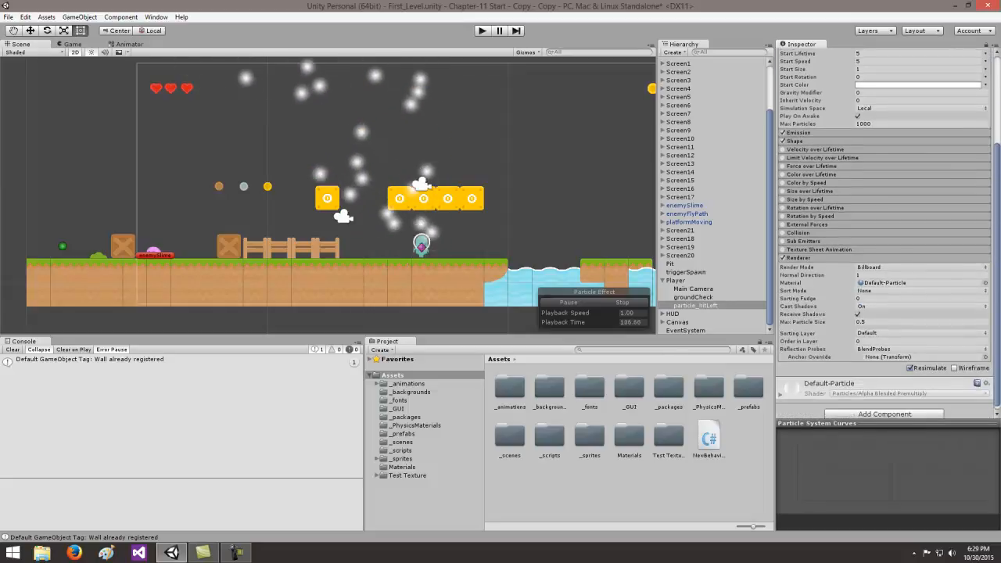
{"action": "left_click", "coordinate": [377, 476]}
{"action": "left_click", "coordinate": [409, 484]}
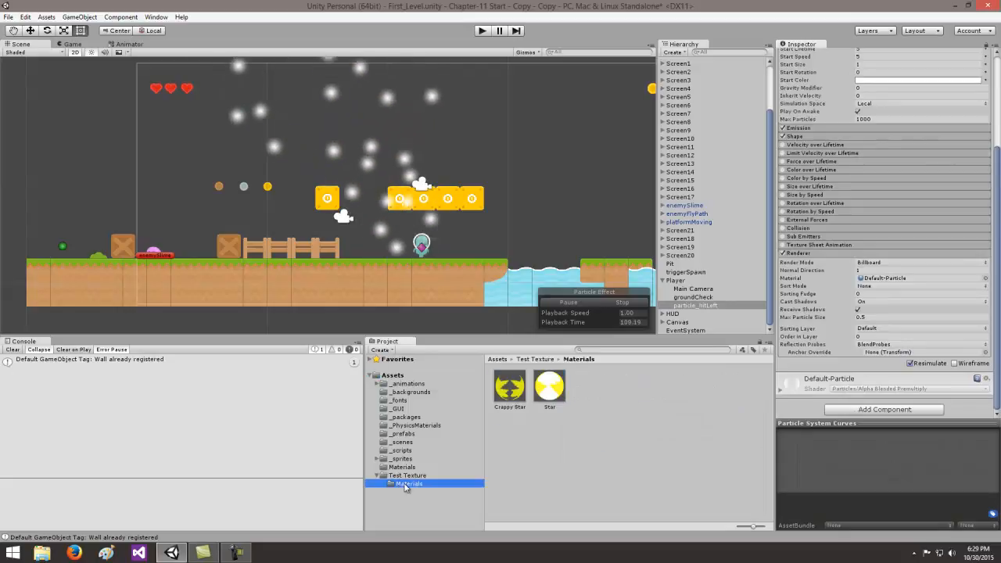
{"action": "left_click", "coordinate": [510, 387]}
{"action": "left_click_drag", "start_coordinate": [510, 387], "coordinate": [887, 279]}
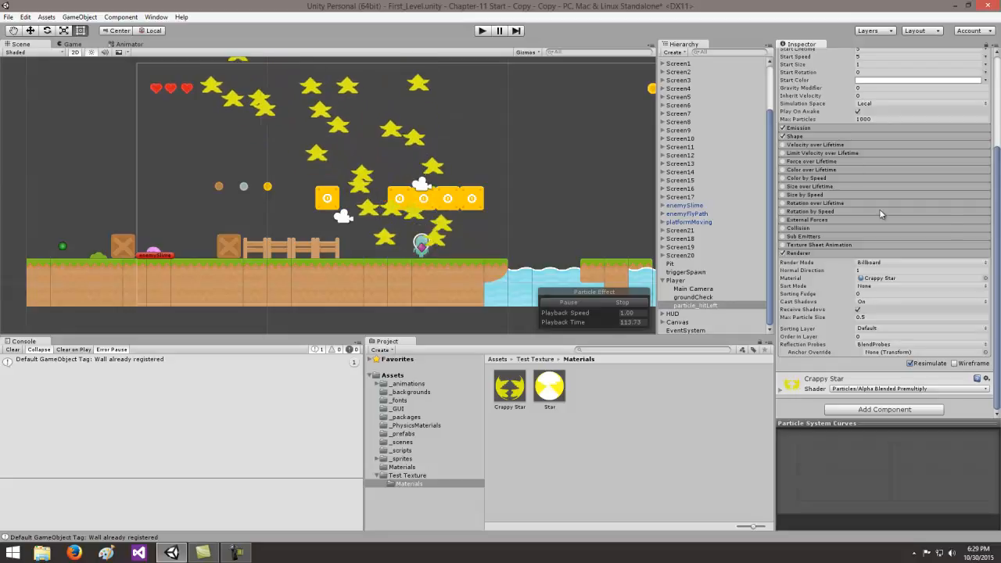
- Set the Start Size of the particle_hitLeft particle system to 0.3
{"action": "left_click", "coordinate": [884, 65]}
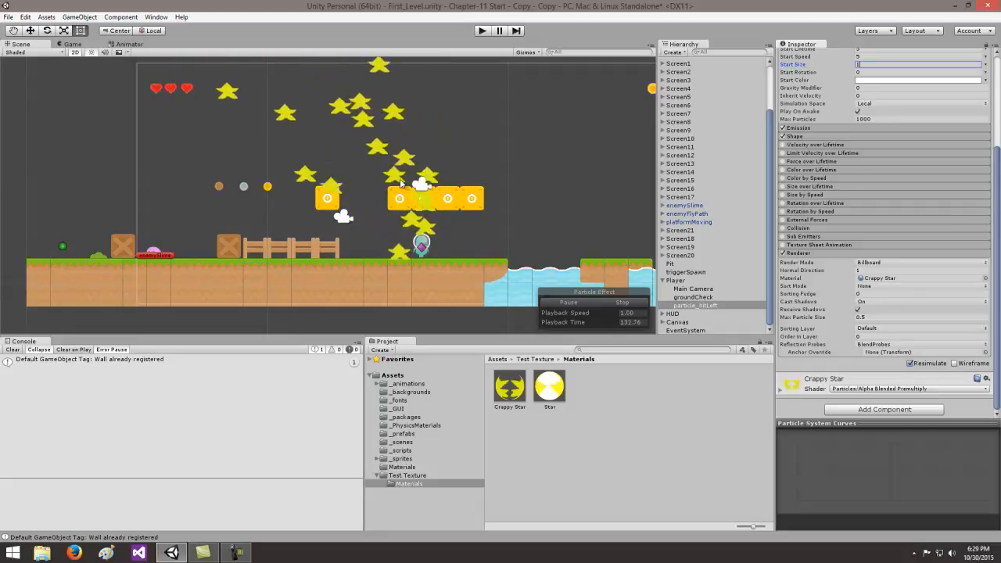
{"action": "scroll", "coordinate": [884, 196], "scroll_direction": "up", "scroll_amount": 5}
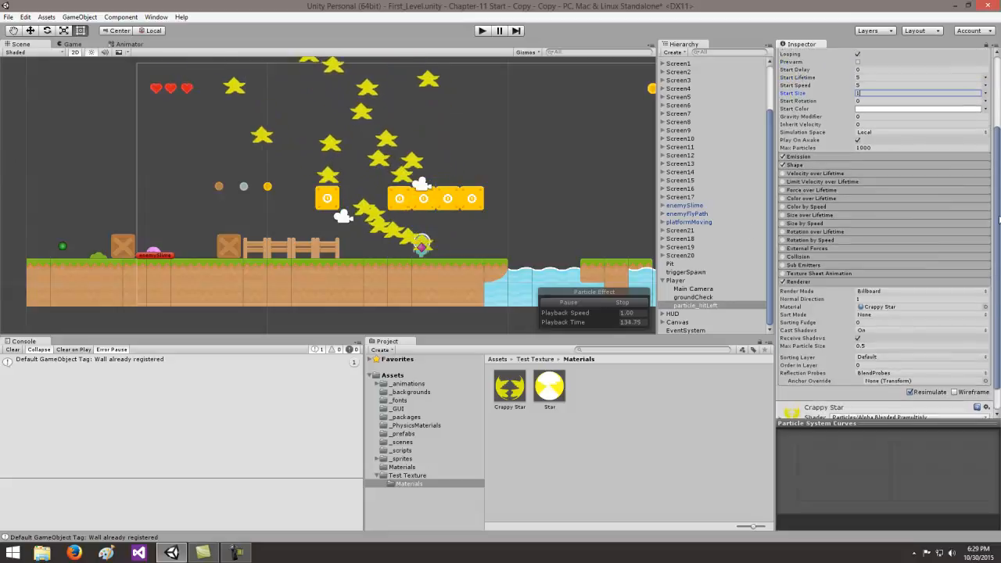
{"action": "left_click_drag", "start_coordinate": [997, 169], "coordinate": [998, 172]}
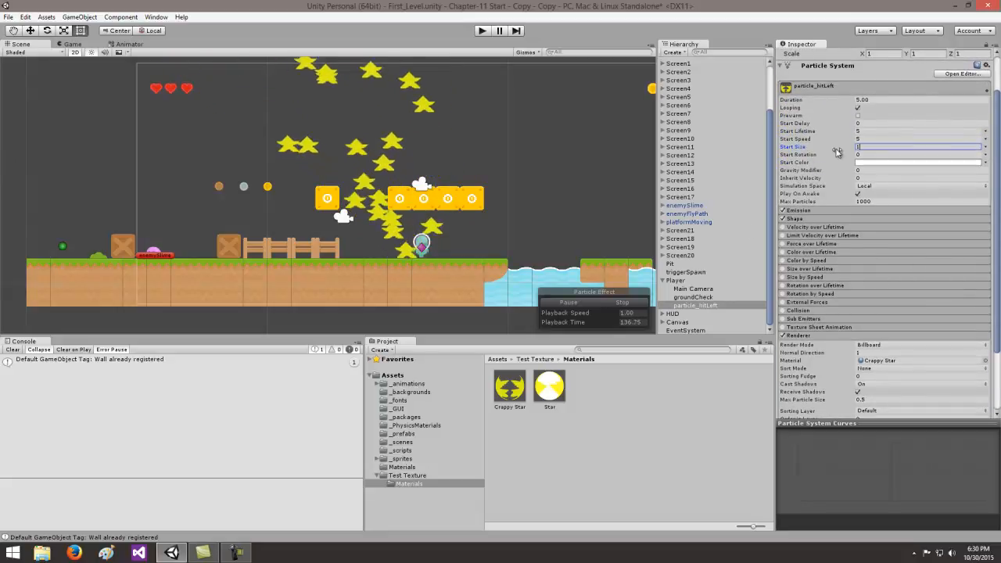
{"action": "key", "text": "BackSpace"}
{"action": "type", "text": ".3"}
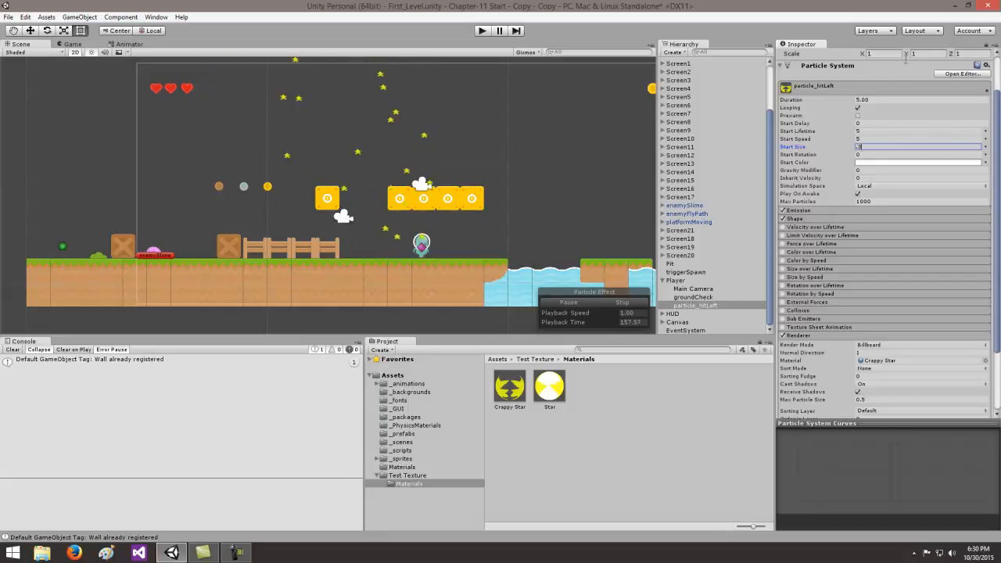
- Set the particle system's Duration to 1 and its Start Lifetime to 1
{"action": "left_click", "coordinate": [876, 99]}
{"action": "type", "text": "1"}
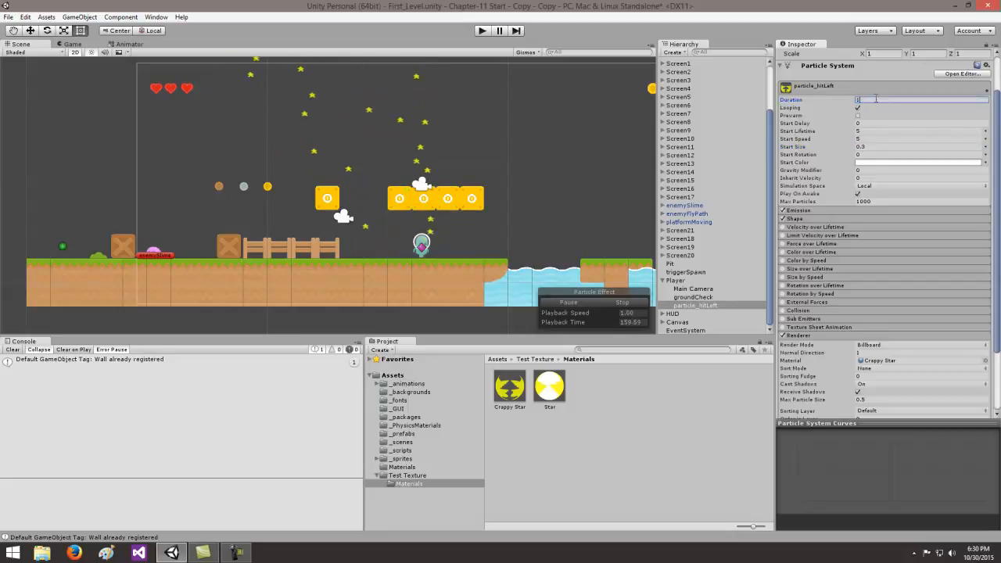
{"action": "left_click", "coordinate": [874, 122]}
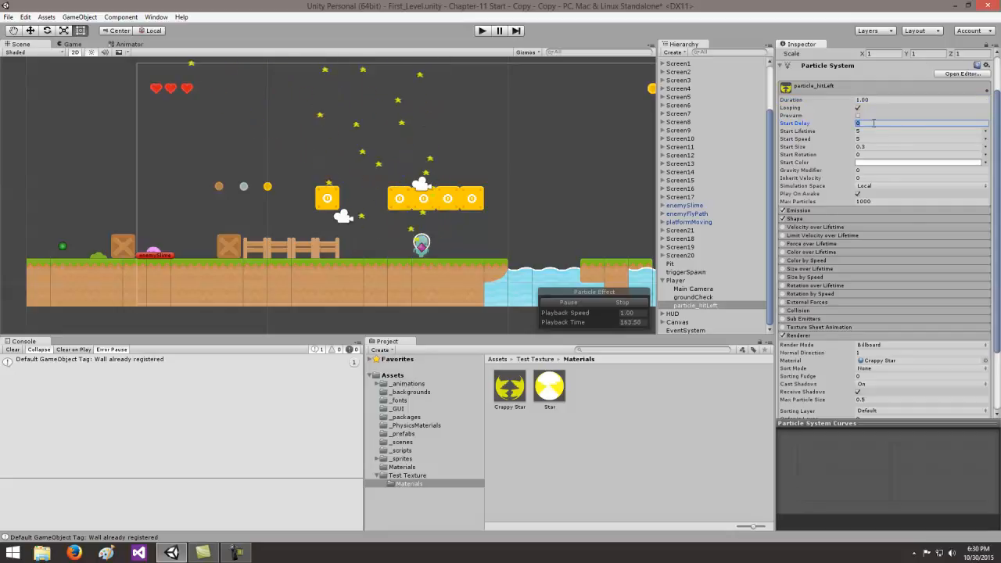
{"action": "left_click", "coordinate": [869, 130]}
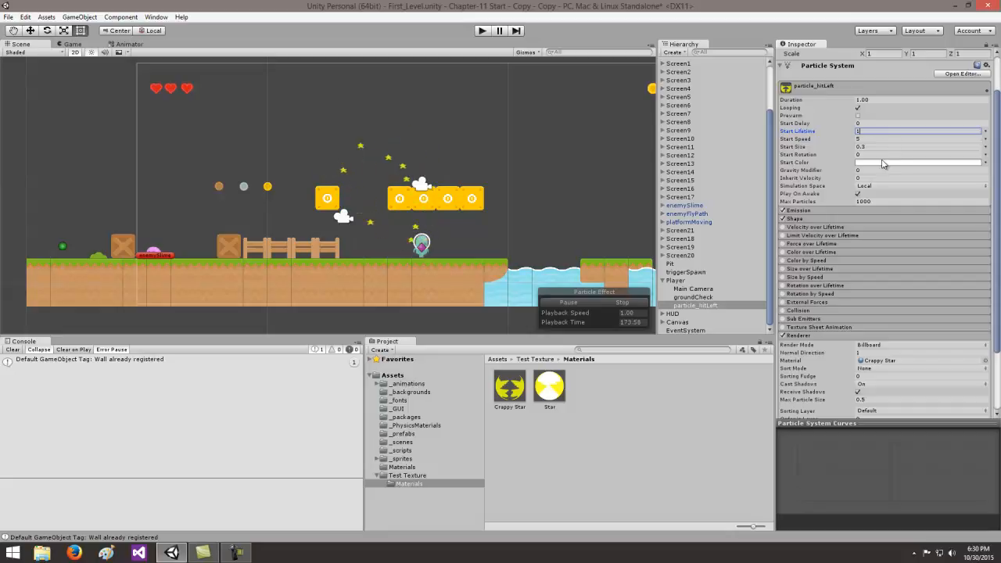
{"action": "left_click", "coordinate": [870, 145]}
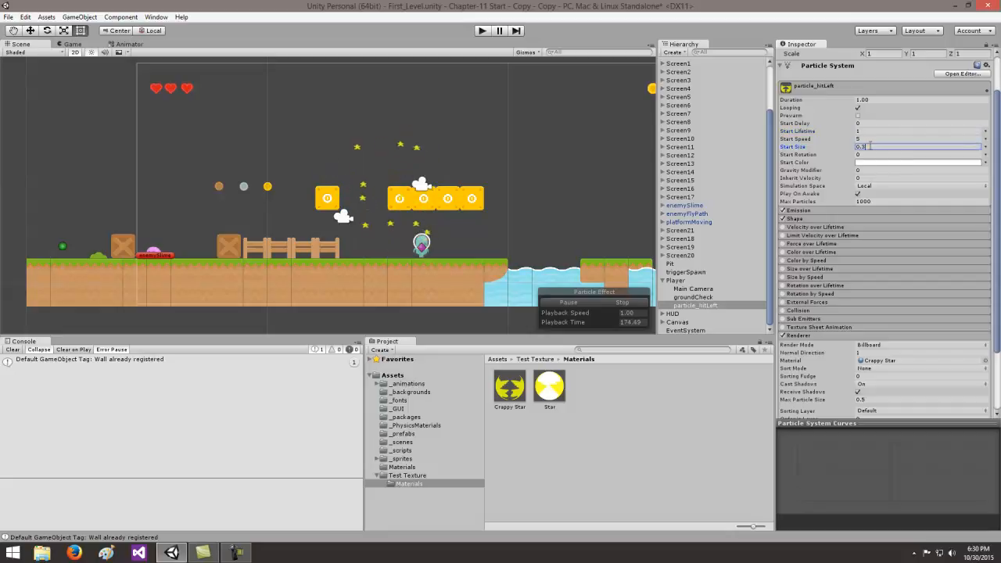
{"action": "left_click", "coordinate": [986, 147]}
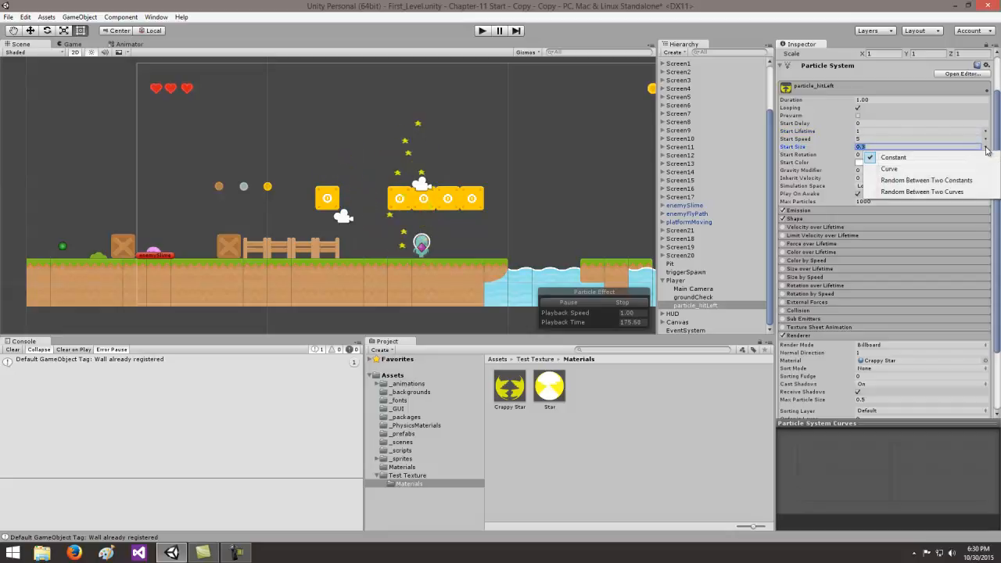
{"action": "left_click", "coordinate": [918, 181]}
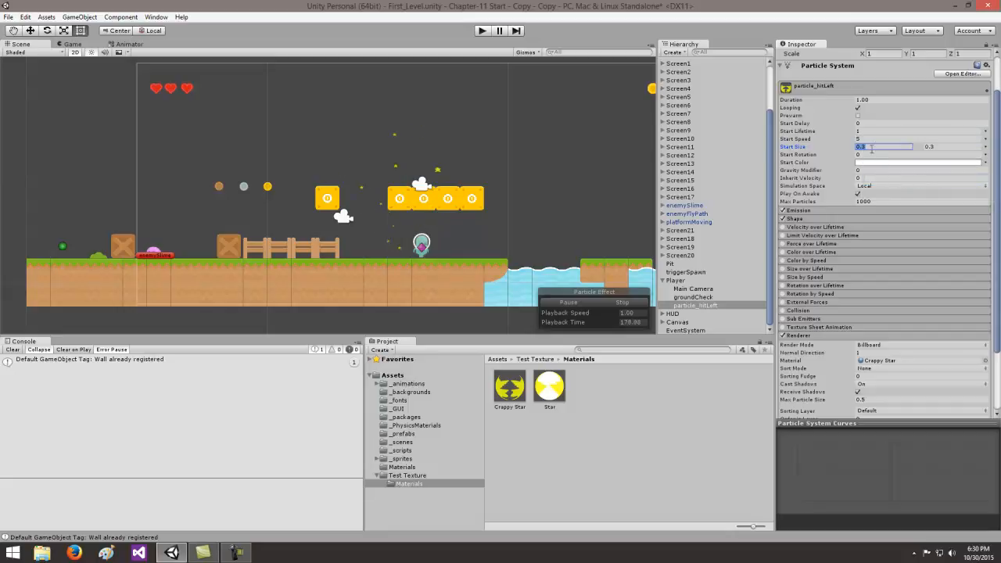
{"action": "type", "text": "8"}
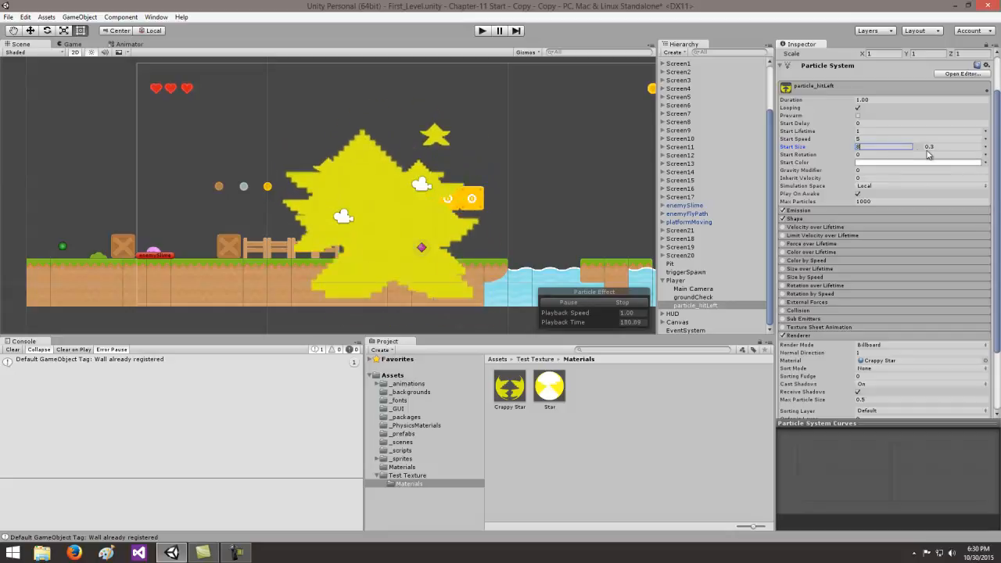
{"action": "left_click", "coordinate": [985, 148]}
{"action": "left_click", "coordinate": [894, 157]}
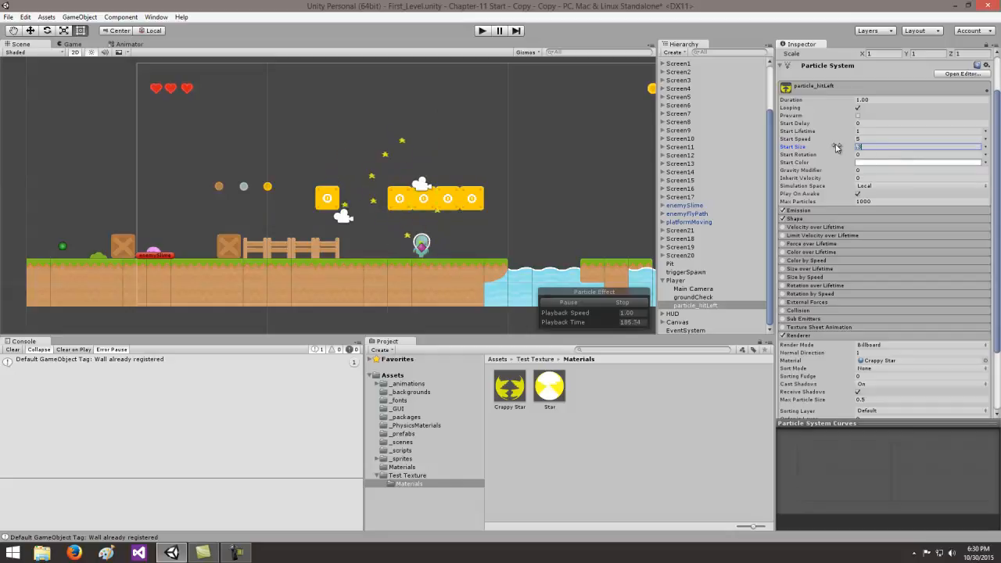
- Make the Start Speed random between two constants, 8 and 12
{"action": "left_click", "coordinate": [867, 139]}
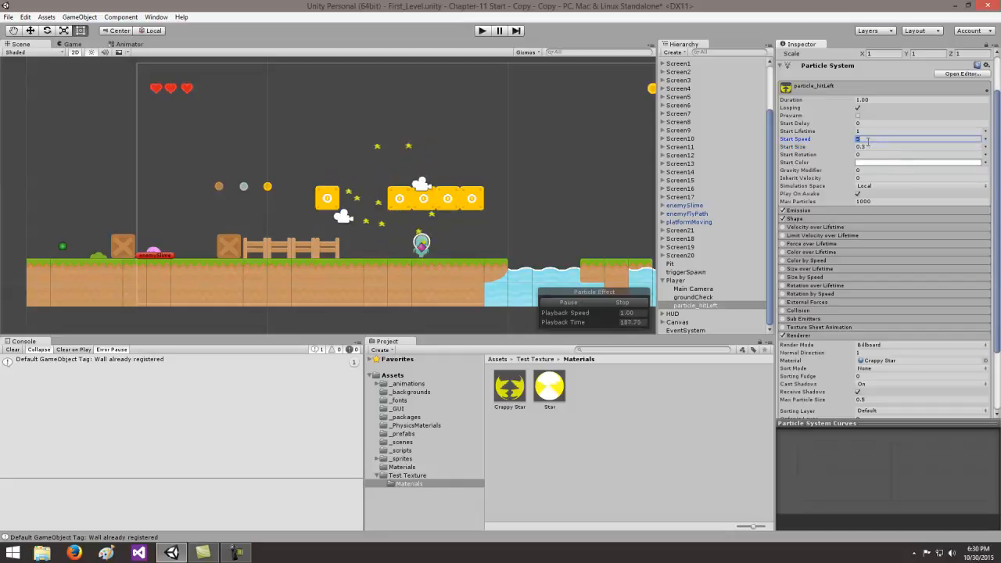
{"action": "left_click", "coordinate": [988, 139]}
{"action": "left_click", "coordinate": [884, 169]}
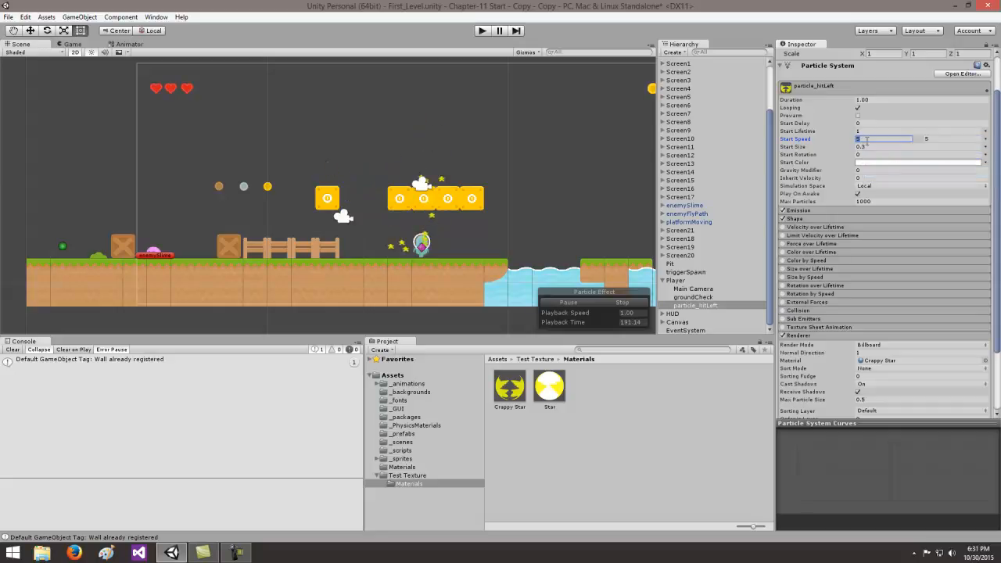
{"action": "left_click", "coordinate": [933, 139]}
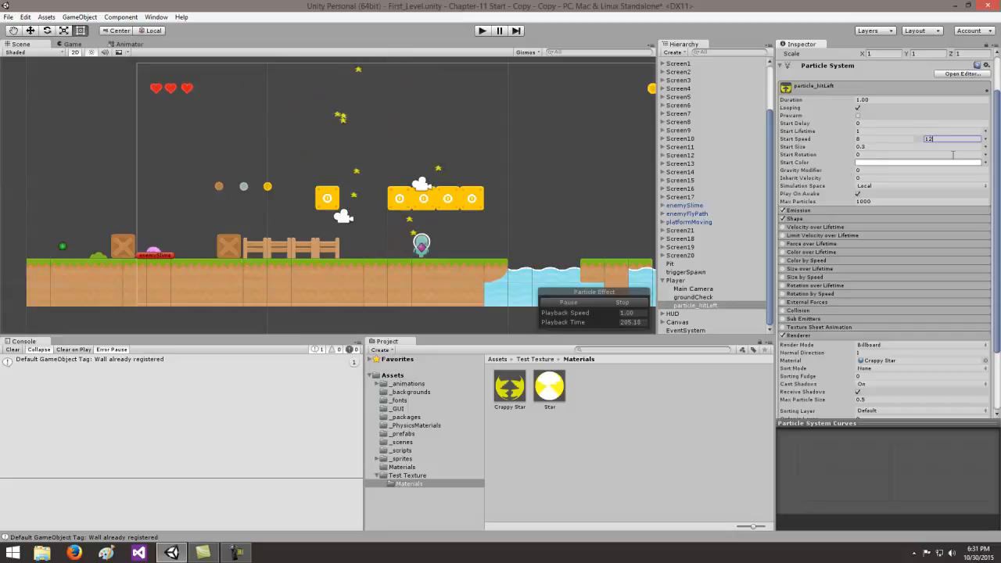
- Make the Start Rotation random between the constants 0 and 90, and set the Gravity Modifier to 2.5
{"action": "left_click", "coordinate": [986, 155]}
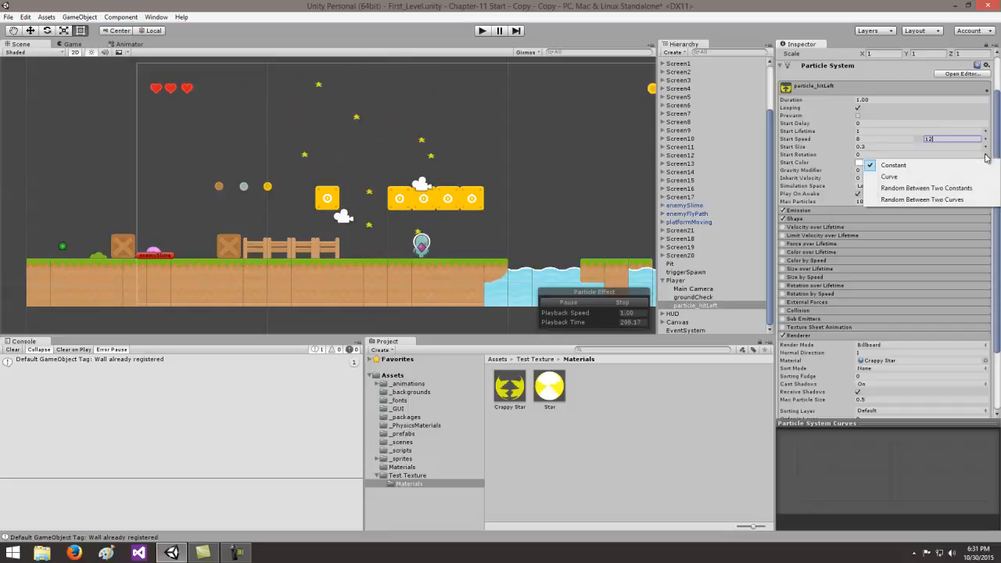
{"action": "left_click", "coordinate": [928, 190]}
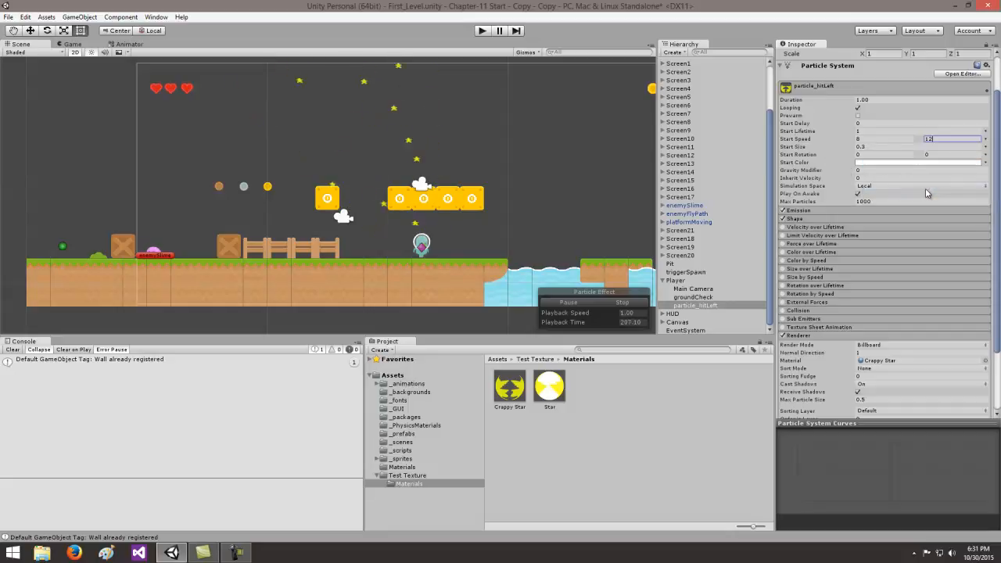
{"action": "left_click", "coordinate": [876, 155]}
{"action": "left_click", "coordinate": [928, 155]}
{"action": "type", "text": "90"}
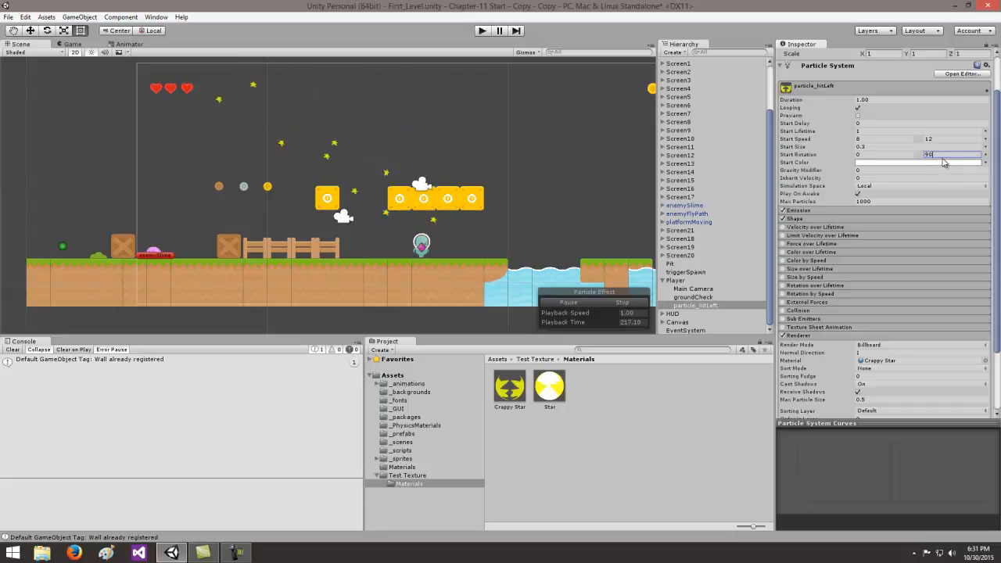
{"action": "left_click", "coordinate": [869, 170]}
{"action": "type", "text": "2.5"}
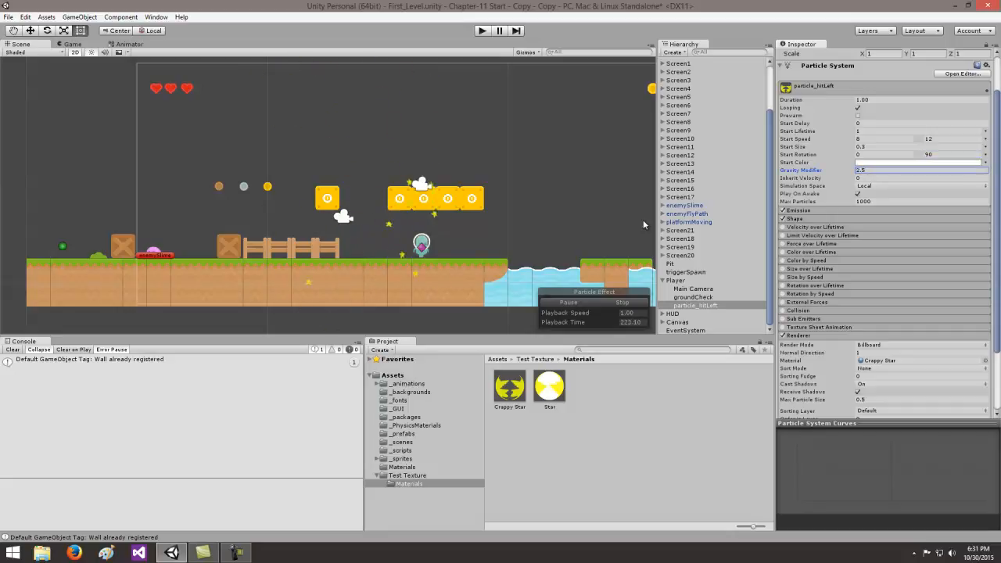
- Set the particle system's Simulation Space to World and disable Play On Awake
{"action": "left_click", "coordinate": [876, 187]}
{"action": "left_click", "coordinate": [882, 204]}
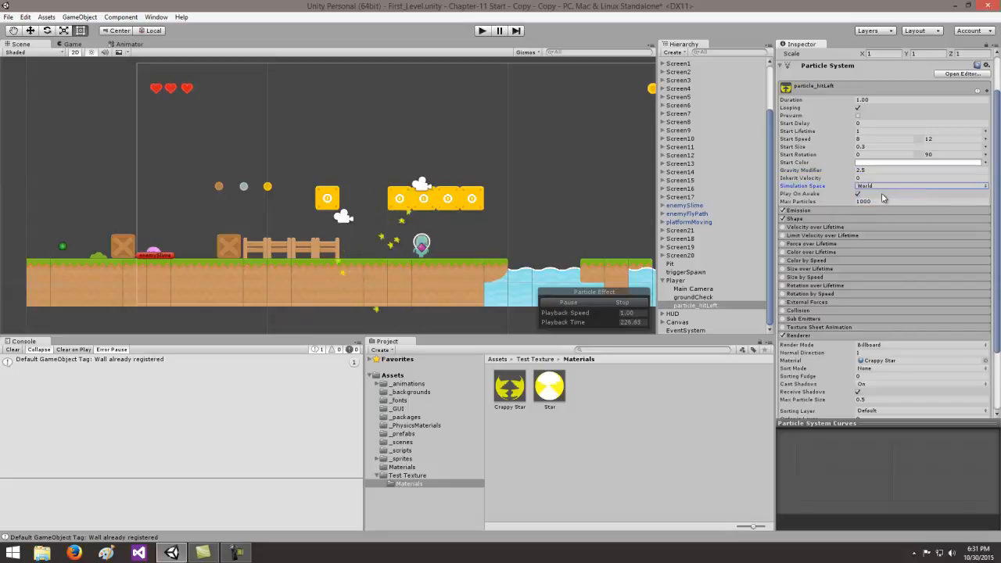
{"action": "left_click", "coordinate": [858, 194]}
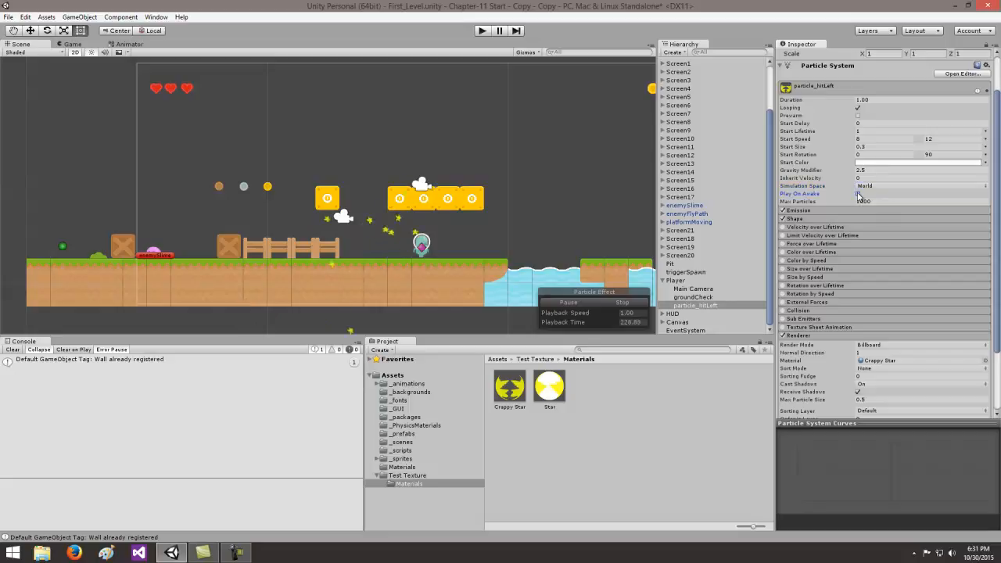
- Limit Max Particles to 3 and set the Emission rate to 0
{"action": "left_click", "coordinate": [884, 202]}
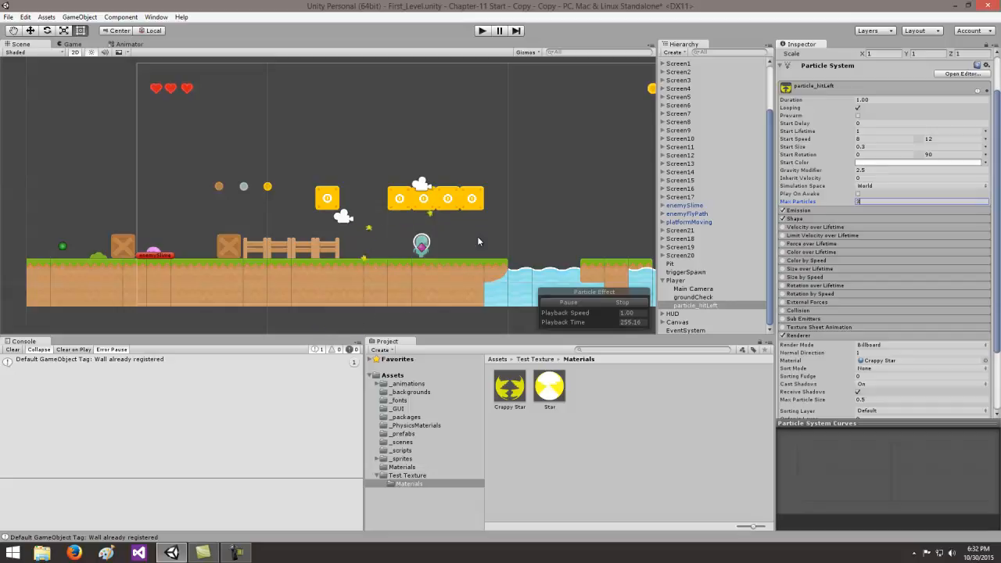
{"action": "left_click", "coordinate": [828, 210]}
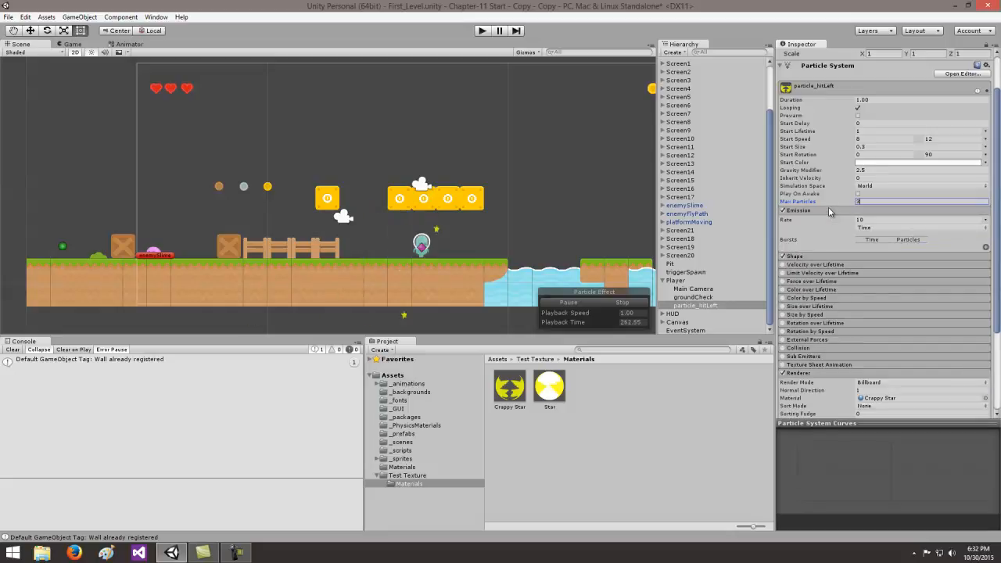
{"action": "left_click", "coordinate": [862, 220]}
{"action": "type", "text": "0"}
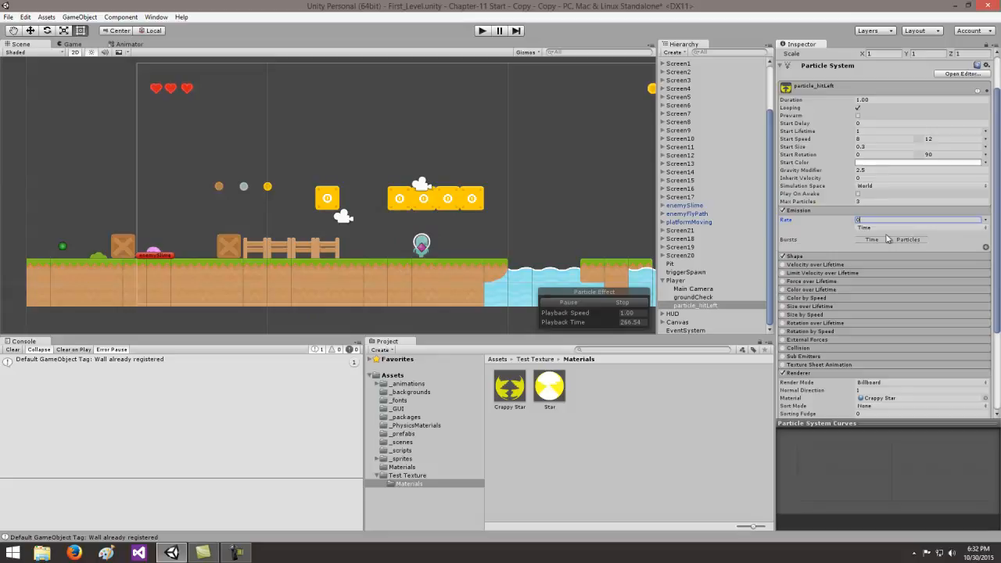
- Add an Emission burst of 3 particles at time 0.00
{"action": "left_click", "coordinate": [986, 247]}
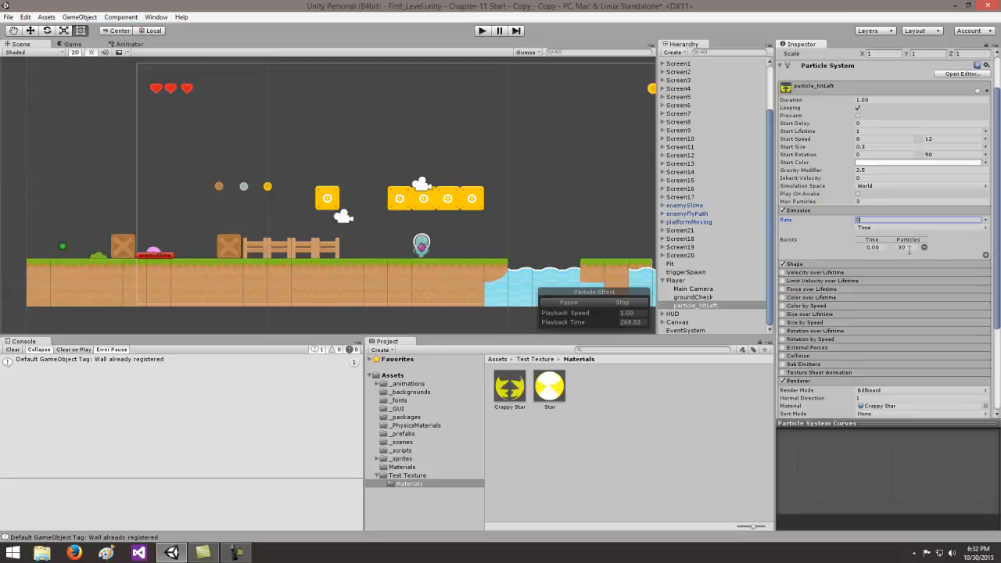
{"action": "left_click", "coordinate": [906, 247]}
{"action": "type", "text": "3"}
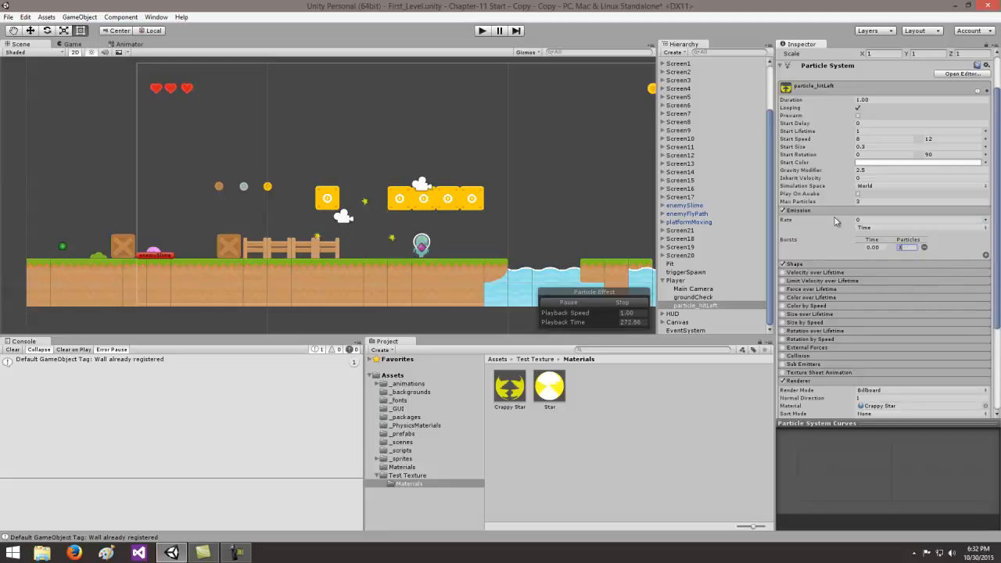
{"action": "left_click", "coordinate": [826, 210]}
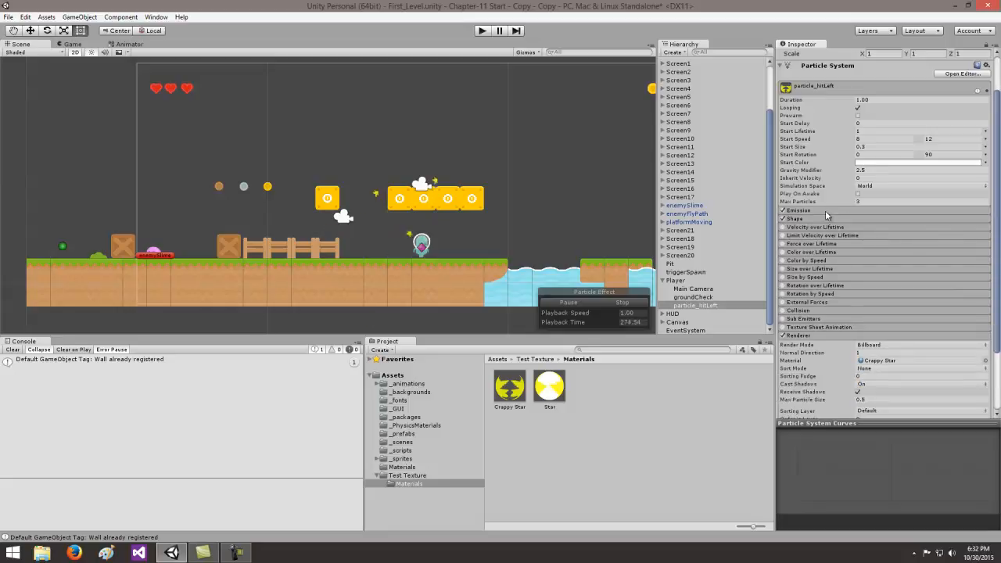
- Set the emitter's cone Shape to an angle of 15 and a radius of 0.1
{"action": "left_click", "coordinate": [827, 221]}
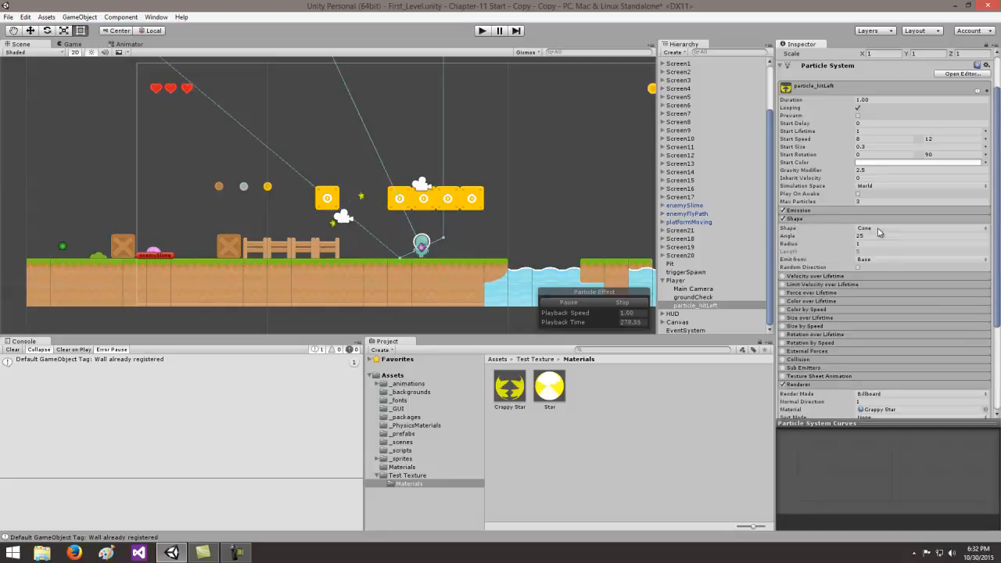
{"action": "left_click", "coordinate": [867, 235]}
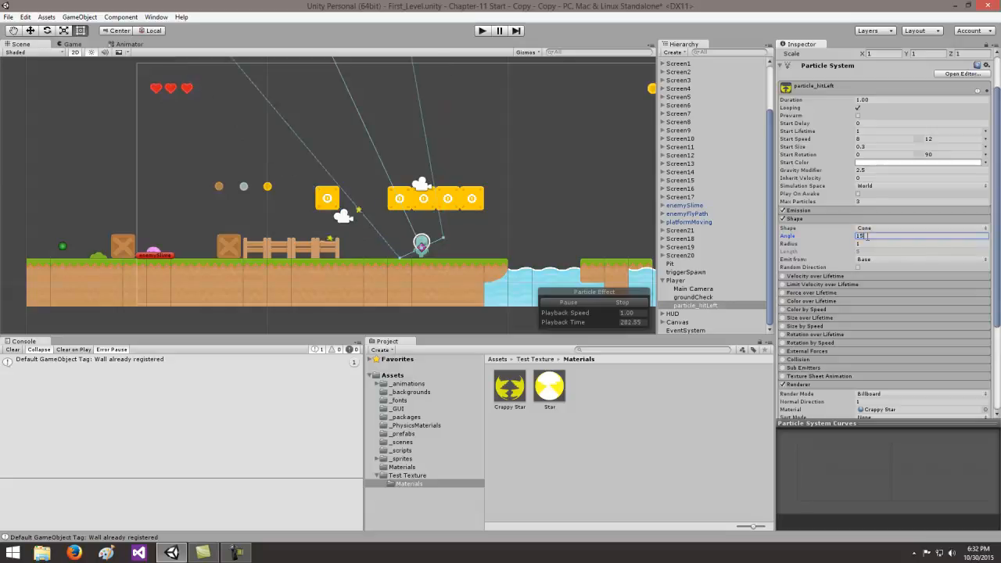
{"action": "type", "text": "15"}
{"action": "left_click", "coordinate": [870, 243]}
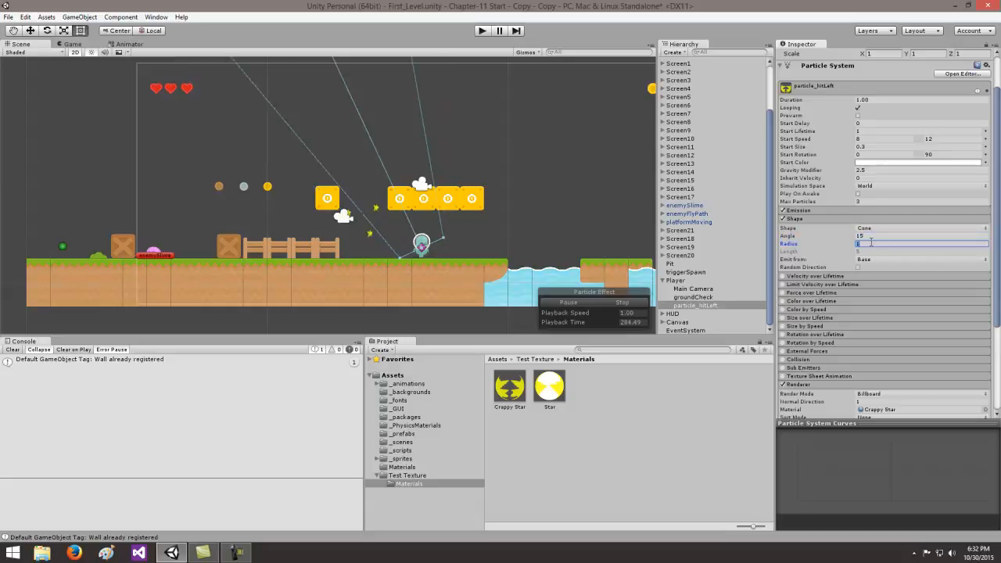
{"action": "type", "text": ".1"}
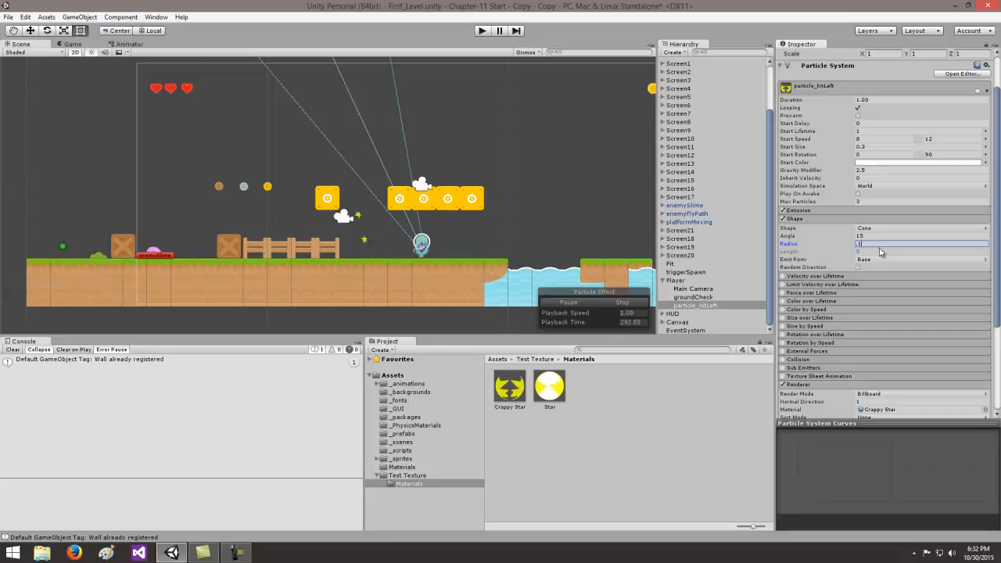
{"action": "left_click", "coordinate": [811, 219]}
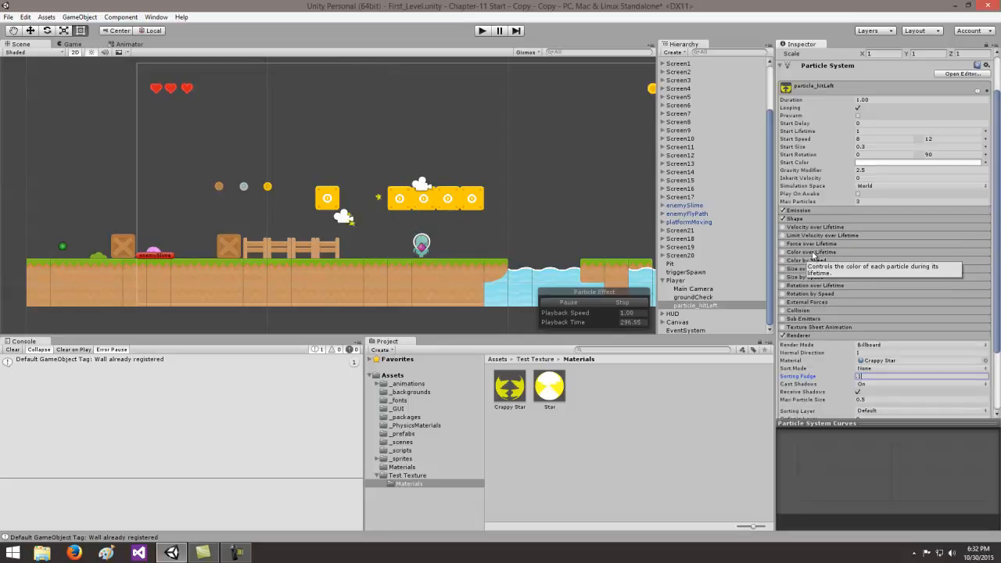
- Enable Color over Lifetime and set its color mode to Random Between Two Gradients
{"action": "left_click", "coordinate": [816, 253]}
{"action": "left_click", "coordinate": [786, 253]}
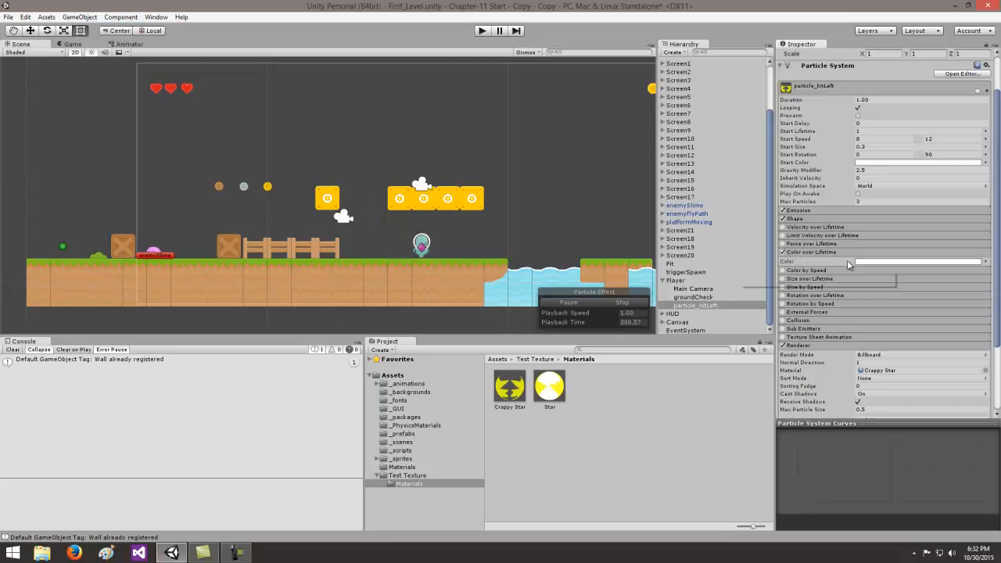
{"action": "left_click", "coordinate": [847, 260]}
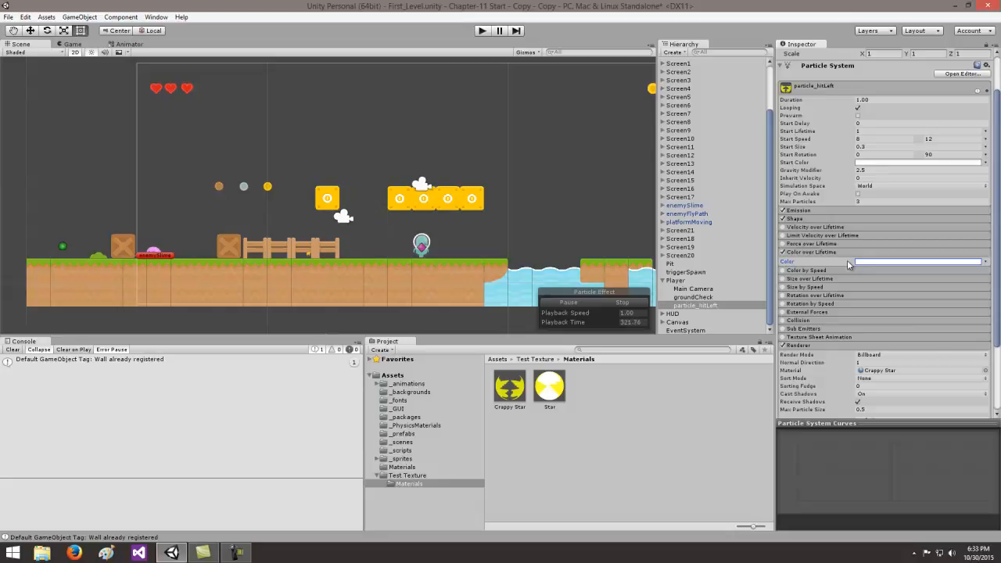
{"action": "left_click", "coordinate": [986, 262]}
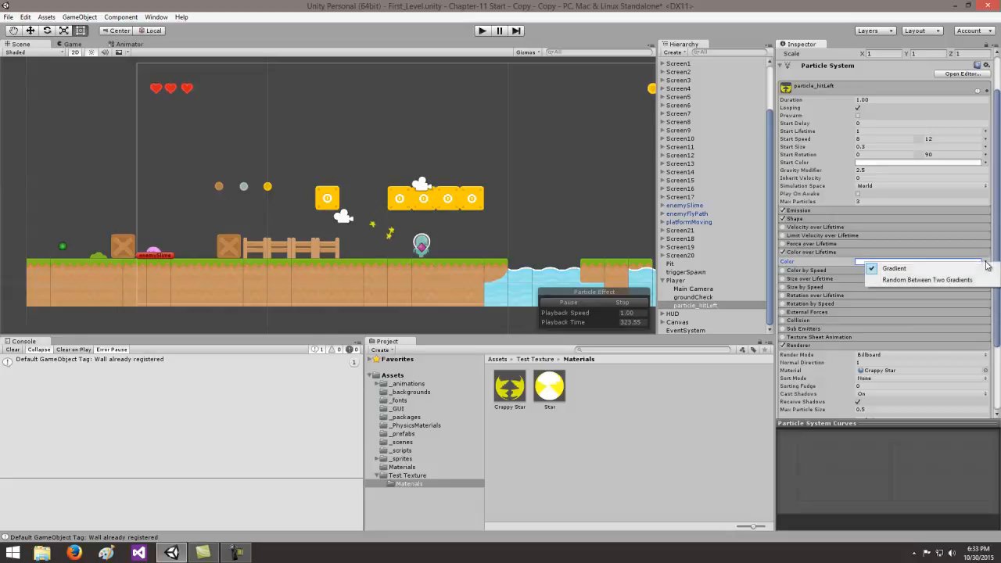
{"action": "left_click", "coordinate": [937, 280]}
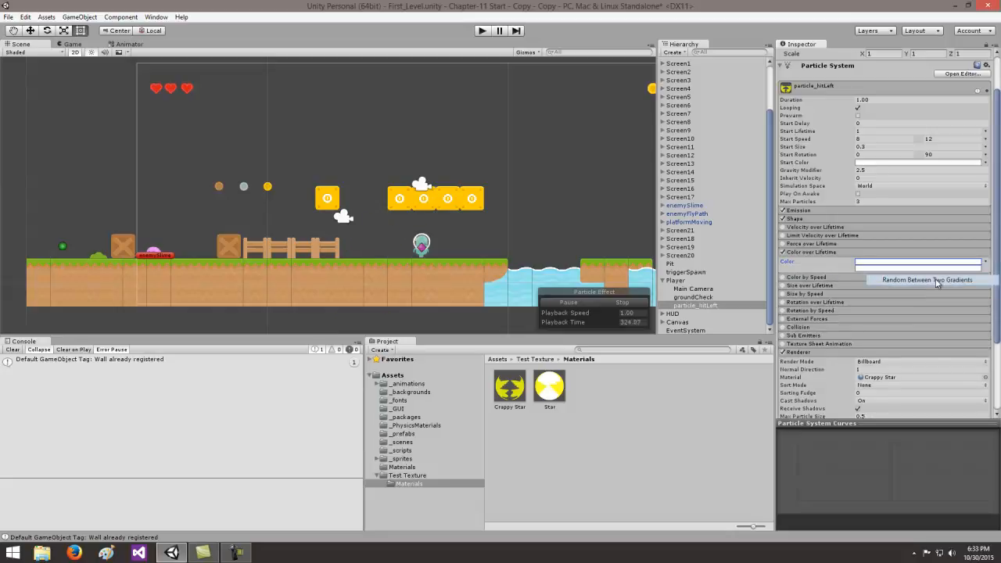
{"action": "left_click", "coordinate": [874, 264]}
{"action": "left_click_drag", "start_coordinate": [83, 12], "coordinate": [209, 60]}
{"action": "left_click", "coordinate": [193, 115]}
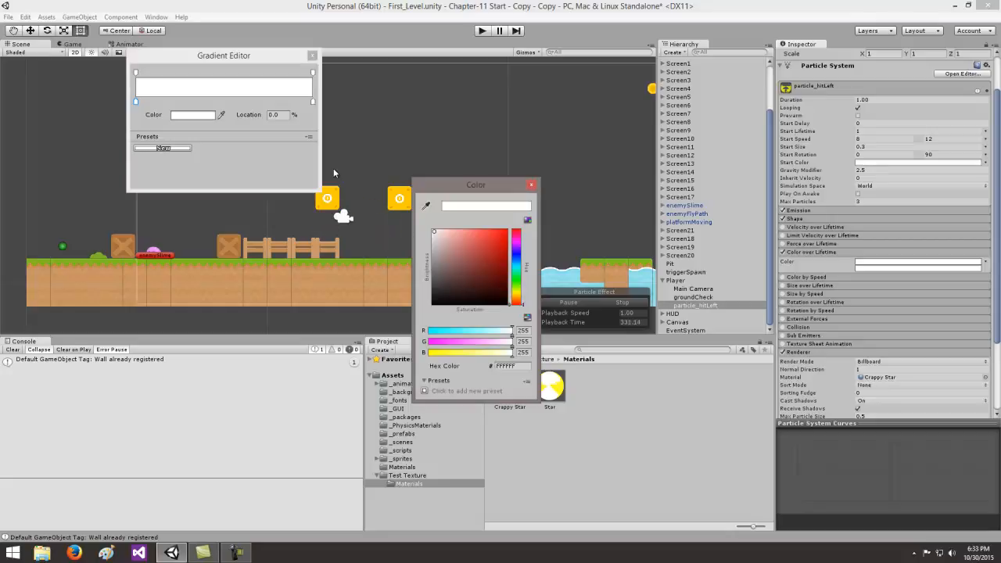
{"action": "left_click", "coordinate": [313, 57]}
- Set the start color of the second Color over Lifetime gradient to red (F30707) and collapse the module
{"action": "left_click", "coordinate": [864, 267]}
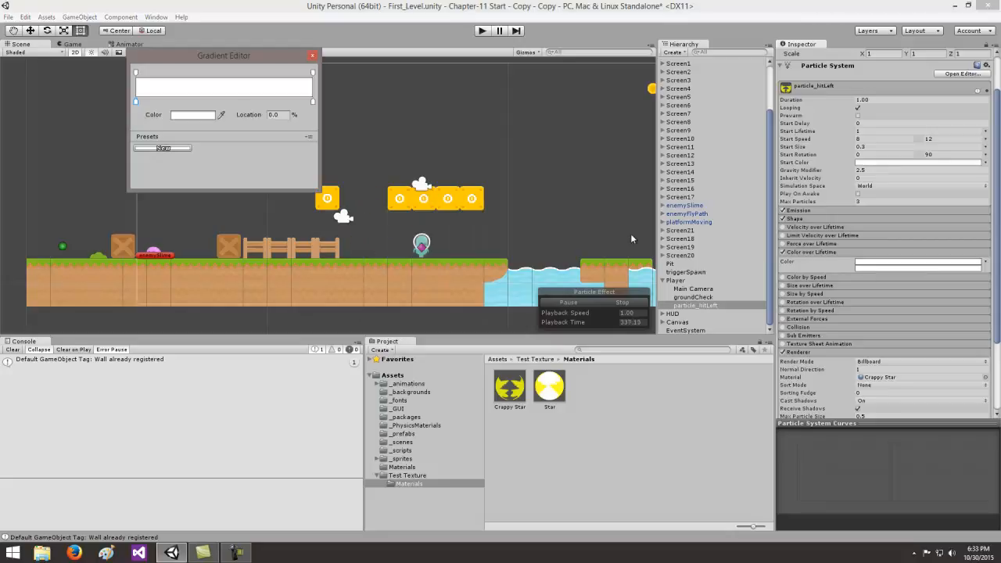
{"action": "left_click", "coordinate": [191, 116]}
{"action": "left_click", "coordinate": [503, 235]}
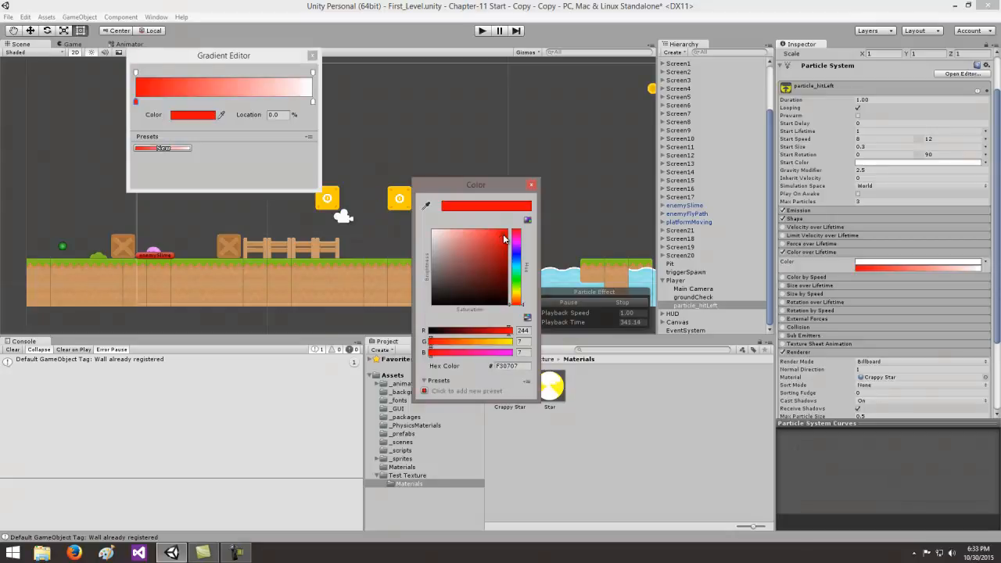
{"action": "left_click", "coordinate": [533, 186]}
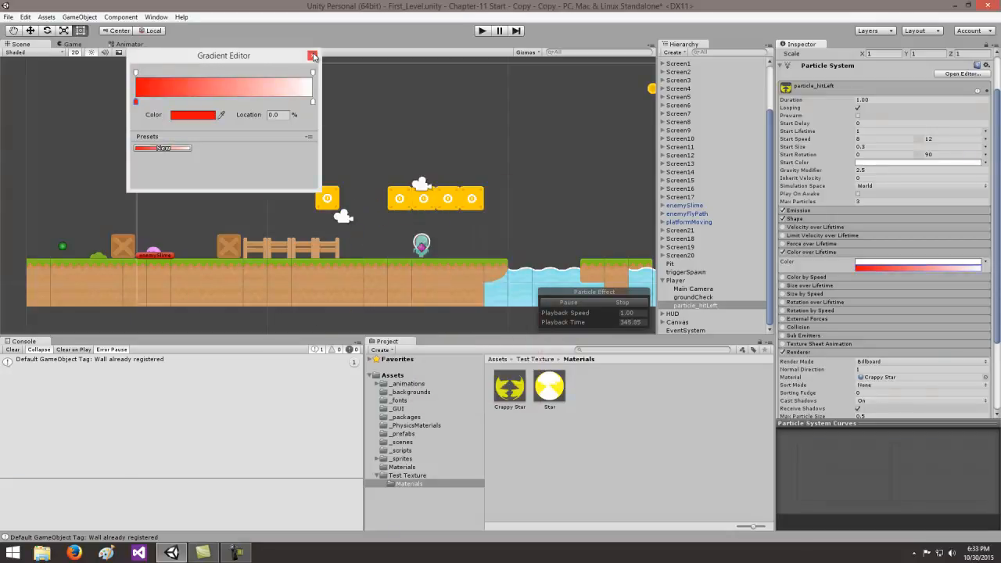
{"action": "left_click", "coordinate": [313, 55]}
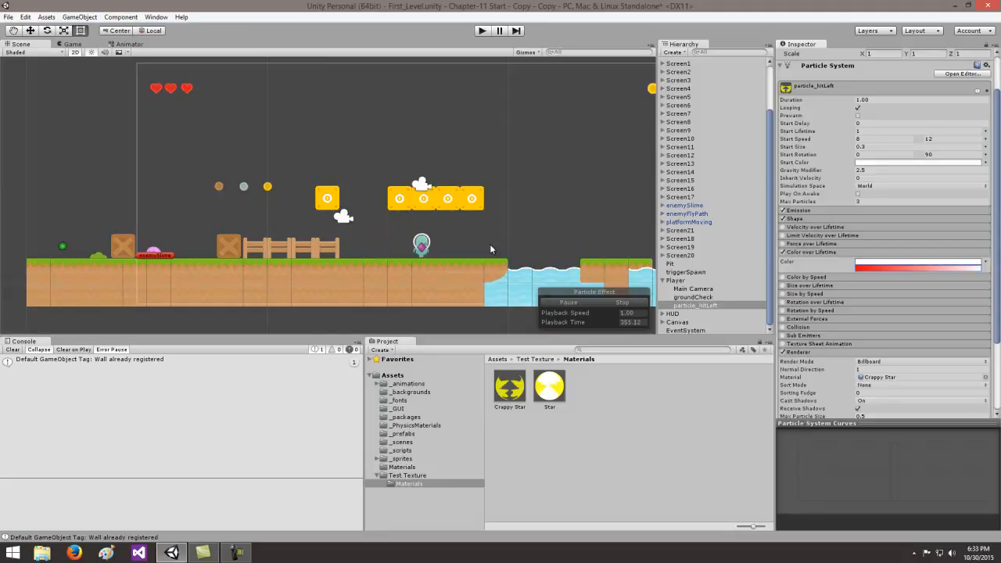
{"action": "left_click", "coordinate": [806, 252]}
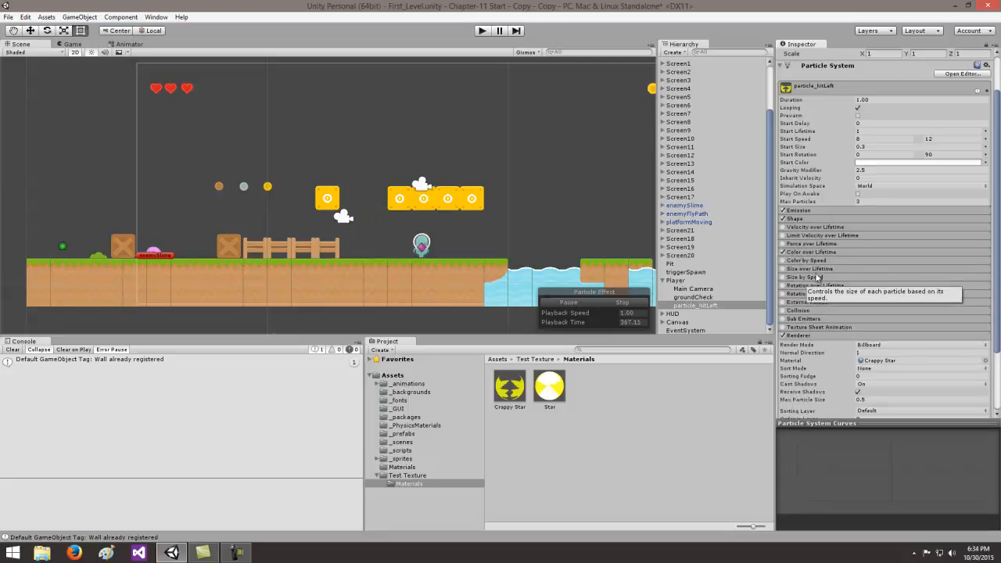
- Enable Size over Lifetime and set its size mode to Random Between Two Constants
{"action": "left_click", "coordinate": [816, 268]}
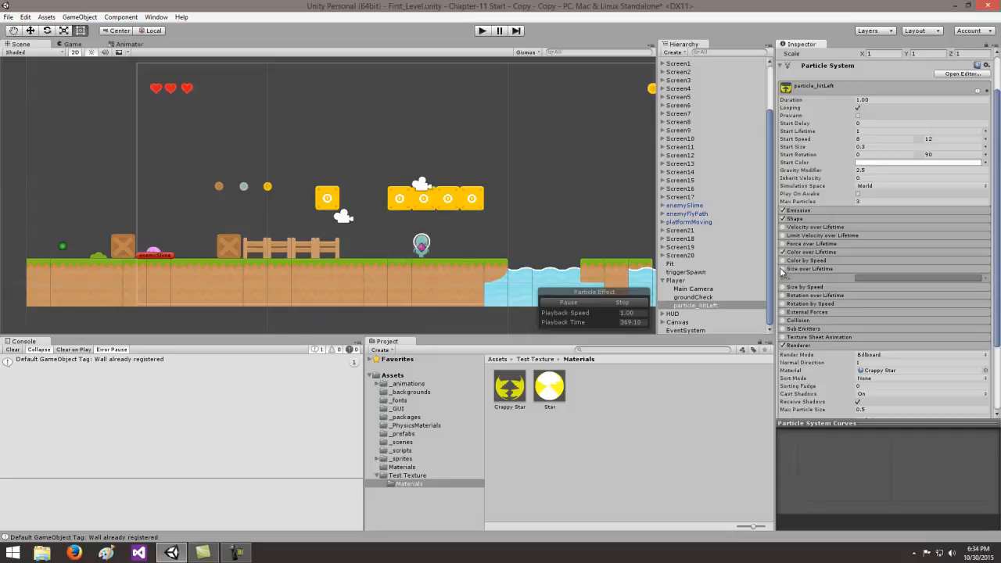
{"action": "left_click", "coordinate": [782, 269]}
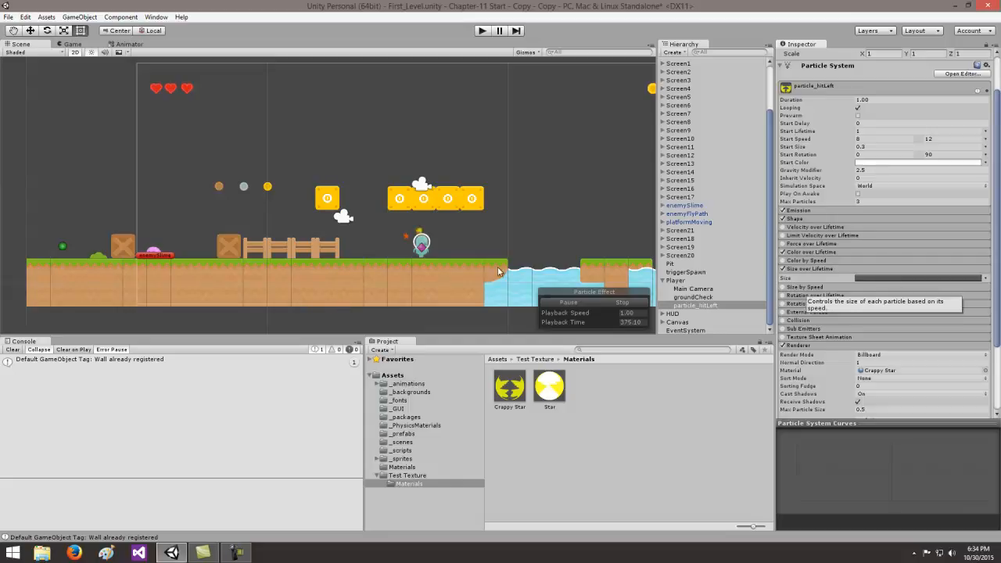
{"action": "left_click", "coordinate": [987, 282]}
{"action": "left_click", "coordinate": [918, 298]}
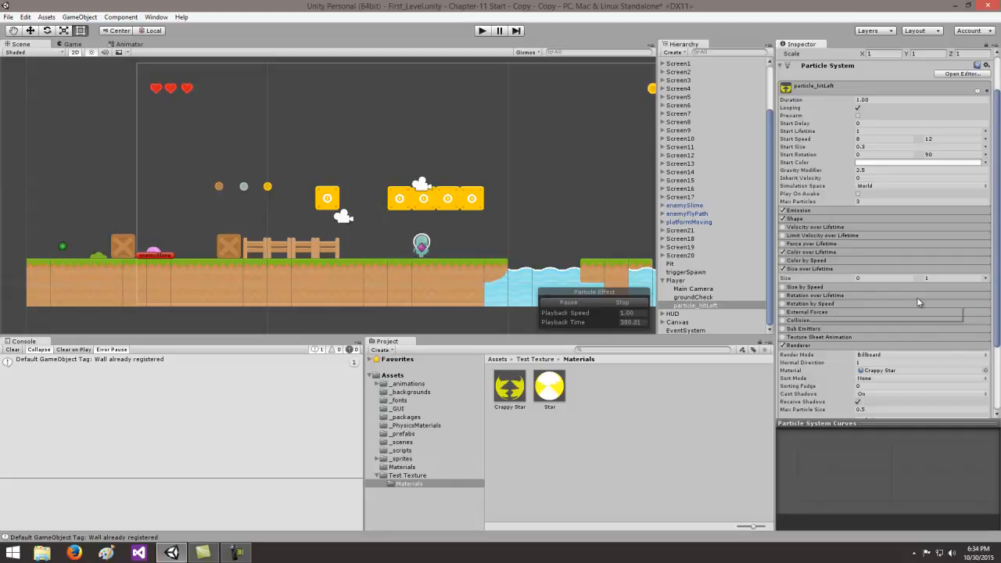
- Try a Size over Lifetime range of 0.1 to 0.3
{"action": "left_click", "coordinate": [840, 280]}
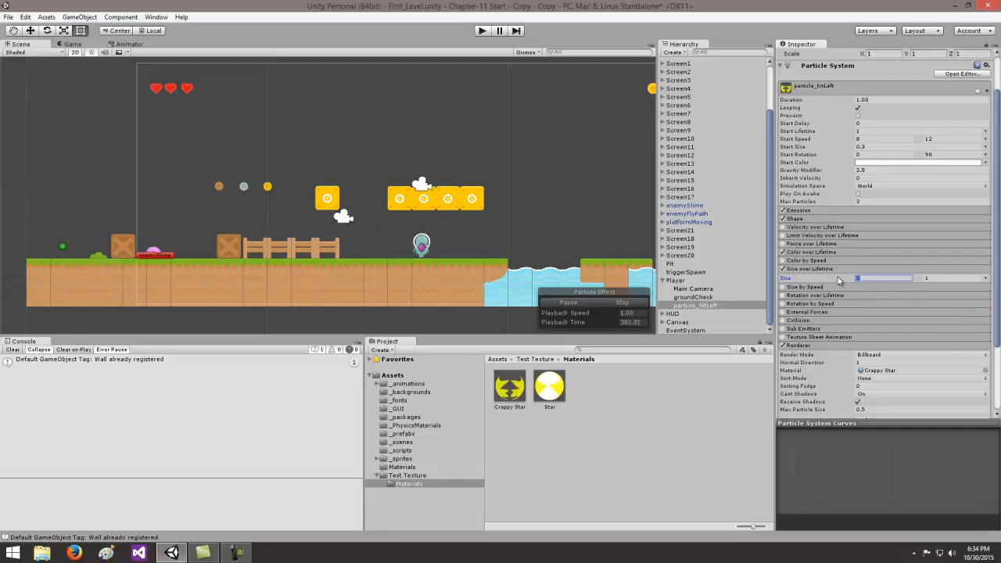
{"action": "type", "text": "0.1"}
{"action": "left_click", "coordinate": [927, 279]}
{"action": "type", "text": ".3"}
- Set the Size over Lifetime range to 0.5 and 0.9, then collapse the module
{"action": "left_click", "coordinate": [843, 282]}
{"action": "type", "text": ".5"}
{"action": "left_click", "coordinate": [922, 279]}
{"action": "type", "text": ".9"}
{"action": "left_click", "coordinate": [894, 287]}
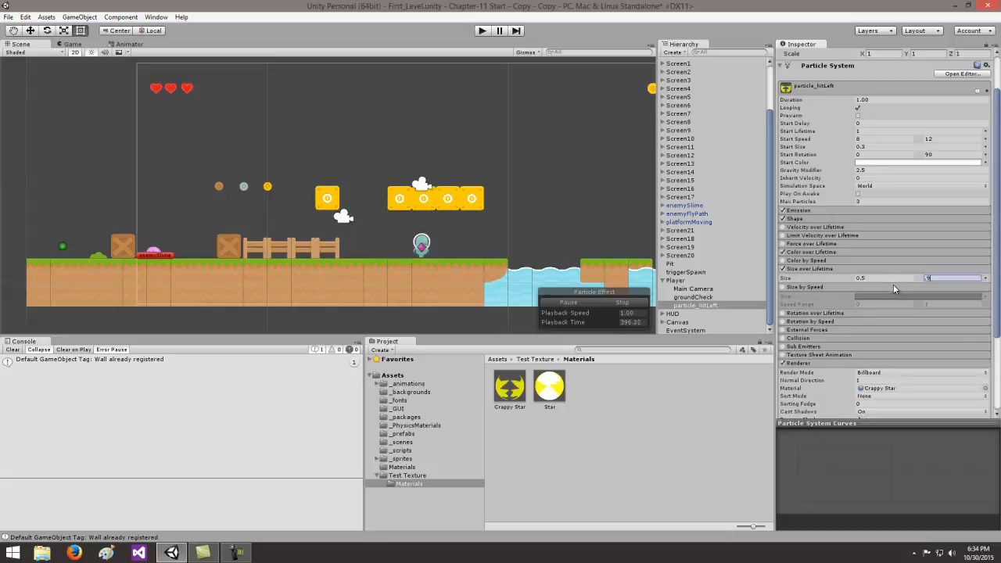
{"action": "left_click", "coordinate": [808, 287]}
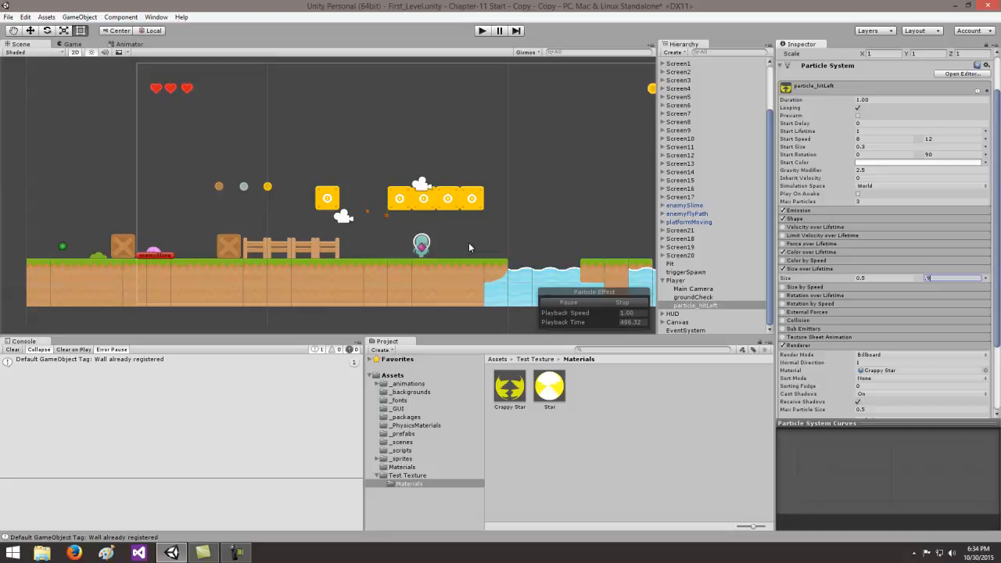
{"action": "left_click", "coordinate": [798, 270]}
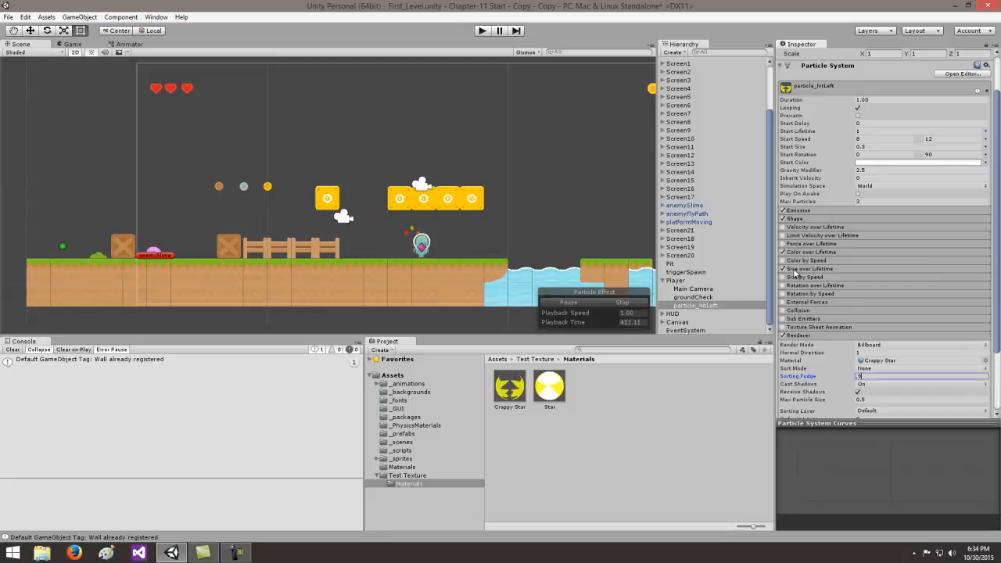
- Enable Rotation over Lifetime and switch its Angular Velocity to a curve
{"action": "left_click", "coordinate": [809, 287]}
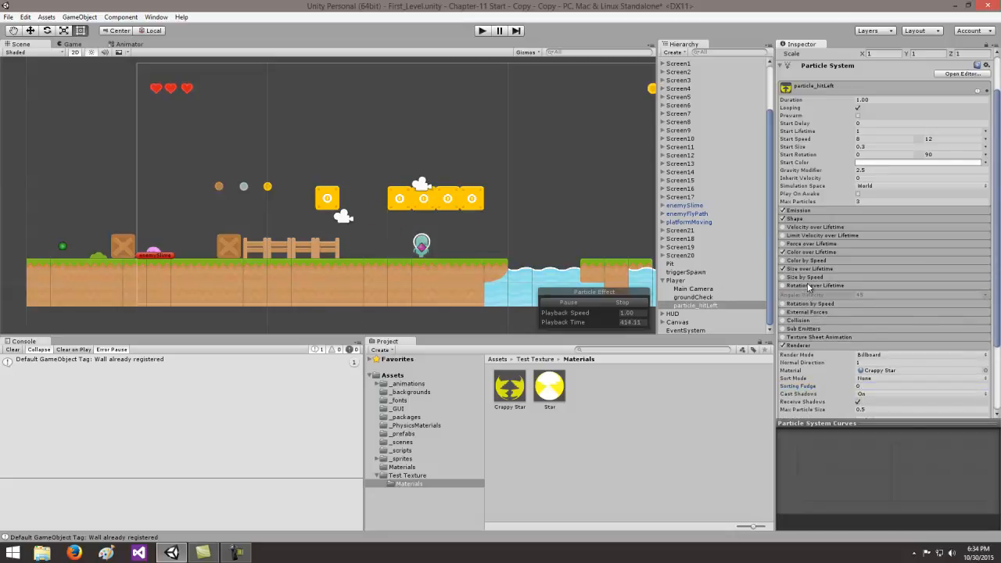
{"action": "left_click", "coordinate": [784, 286]}
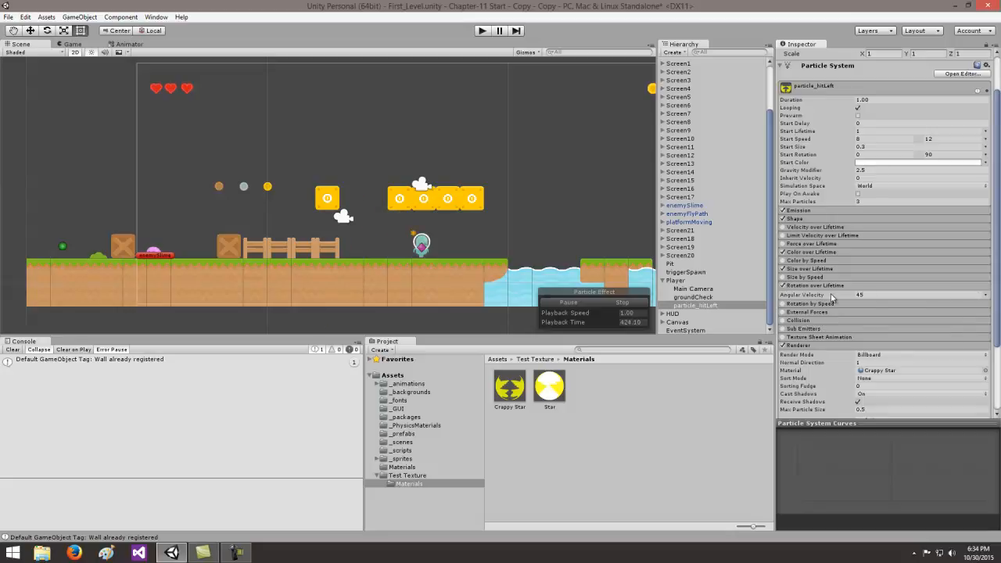
{"action": "left_click", "coordinate": [986, 295]}
{"action": "left_click", "coordinate": [913, 317]}
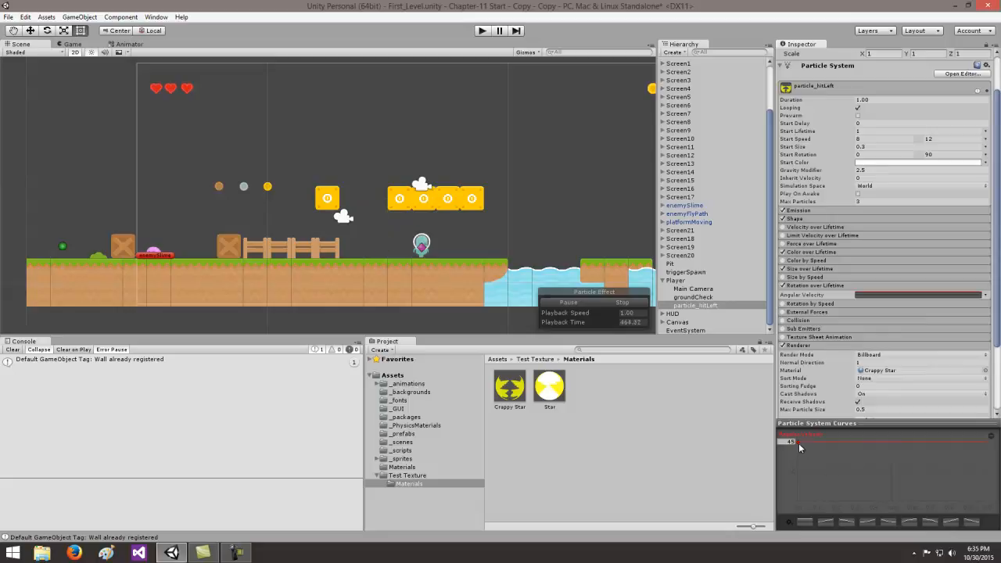
- Shape the Angular Velocity curve so it rises gradually to 45 over the particle's lifetime, and collapse the module
{"action": "mouse_move", "coordinate": [799, 442]}
{"action": "left_mouse_down"}
{"action": "mouse_move", "coordinate": [798, 472]}
{"action": "mouse_move", "coordinate": [798, 451]}
{"action": "left_mouse_up"}
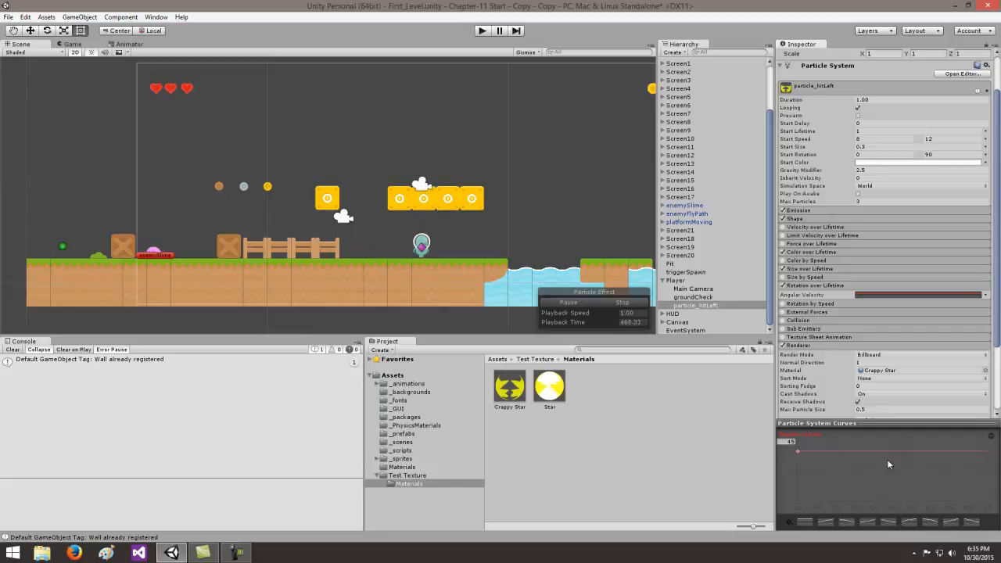
{"action": "mouse_move", "coordinate": [982, 452]}
{"action": "left_mouse_down"}
{"action": "mouse_move", "coordinate": [978, 484]}
{"action": "mouse_move", "coordinate": [974, 463]}
{"action": "left_mouse_up"}
{"action": "left_click", "coordinate": [971, 523]}
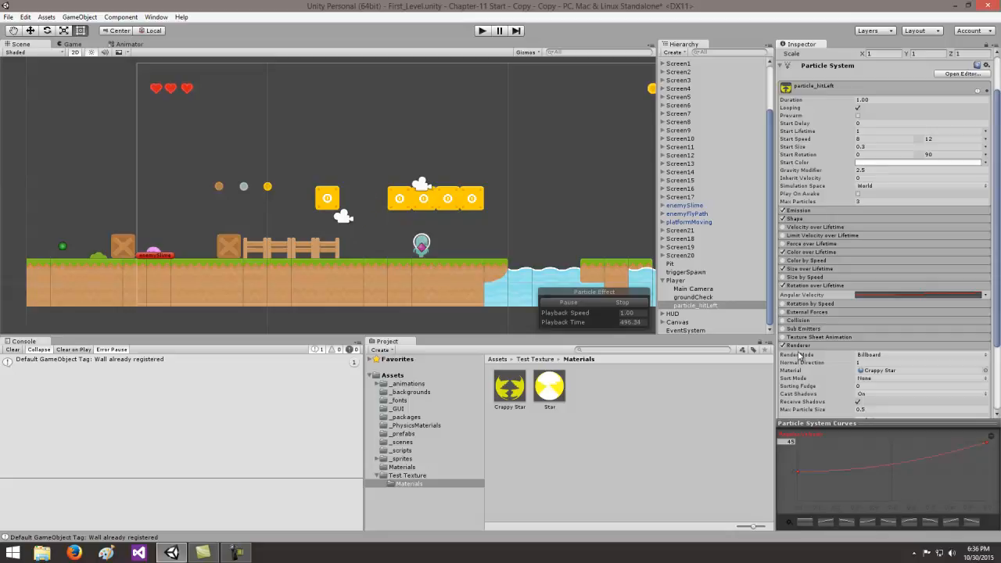
{"action": "left_click_drag", "start_coordinate": [998, 312], "coordinate": [1000, 377]}
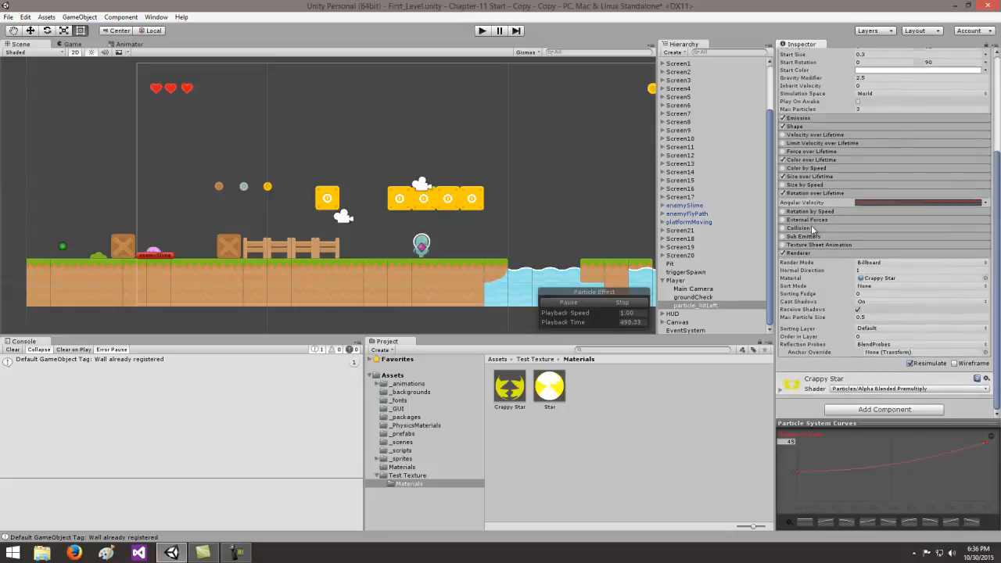
{"action": "left_click", "coordinate": [810, 193]}
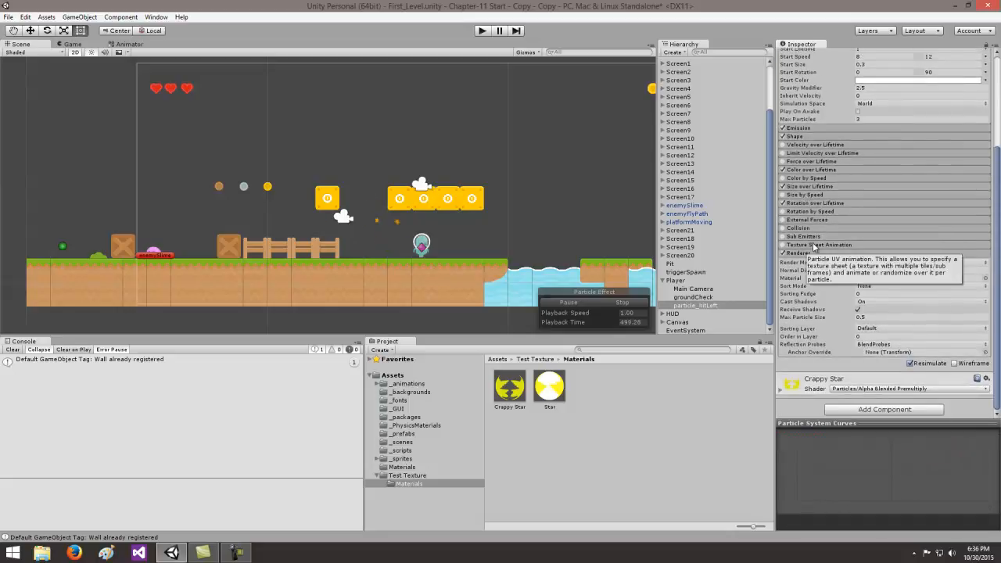
- Set the Renderer's Cast Shadows to Off and disable Receive Shadows
{"action": "left_click", "coordinate": [867, 303]}
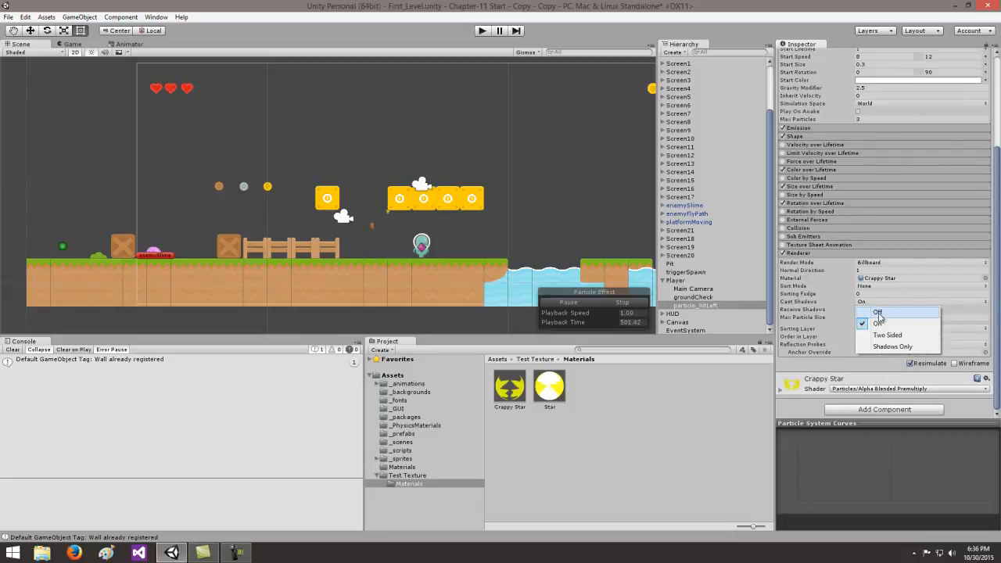
{"action": "left_click", "coordinate": [876, 313]}
{"action": "left_click", "coordinate": [859, 310]}
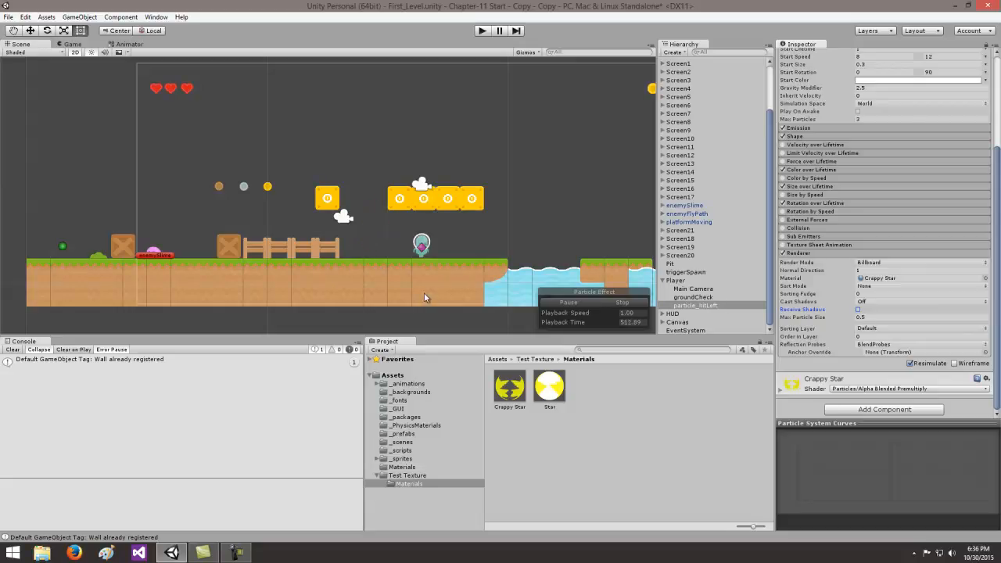
- Duplicate particle_hitLeft under the Player and rename the copy as particle_hitRight
{"action": "left_click", "coordinate": [698, 308]}
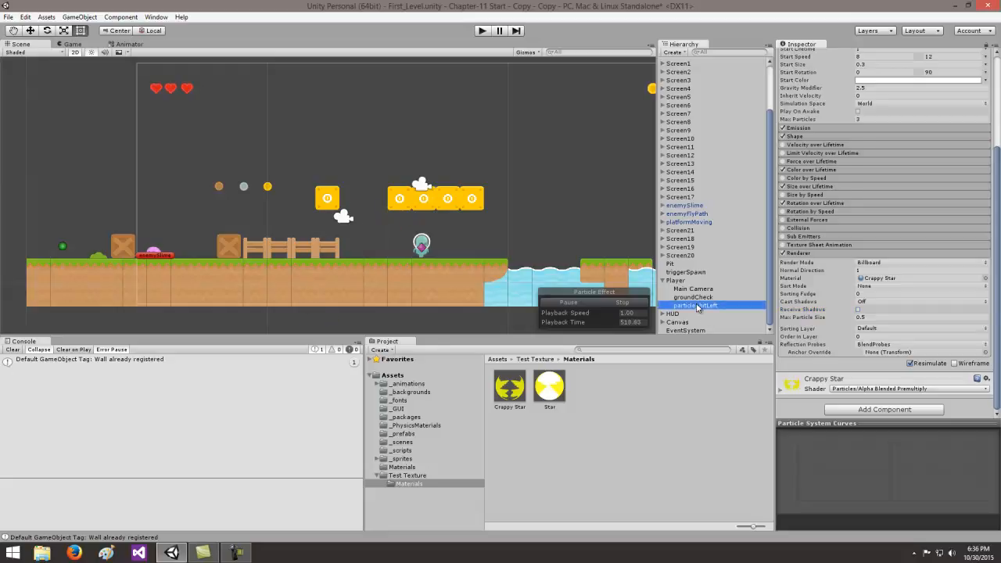
{"action": "key", "text": "ctrl+d"}
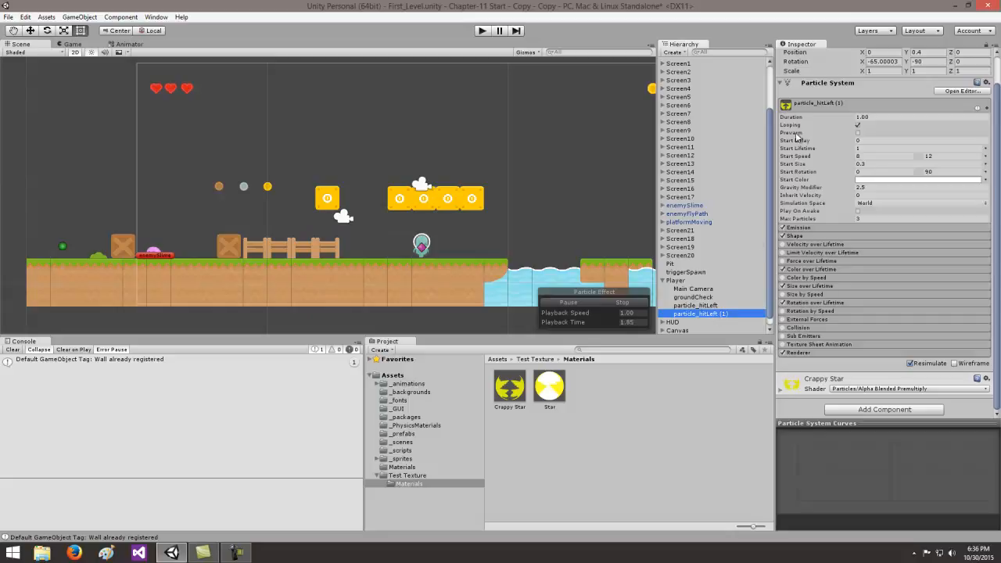
{"action": "left_click_drag", "start_coordinate": [998, 136], "coordinate": [996, 72]}
{"action": "left_click", "coordinate": [864, 54]}
{"action": "left_click", "coordinate": [864, 54]}
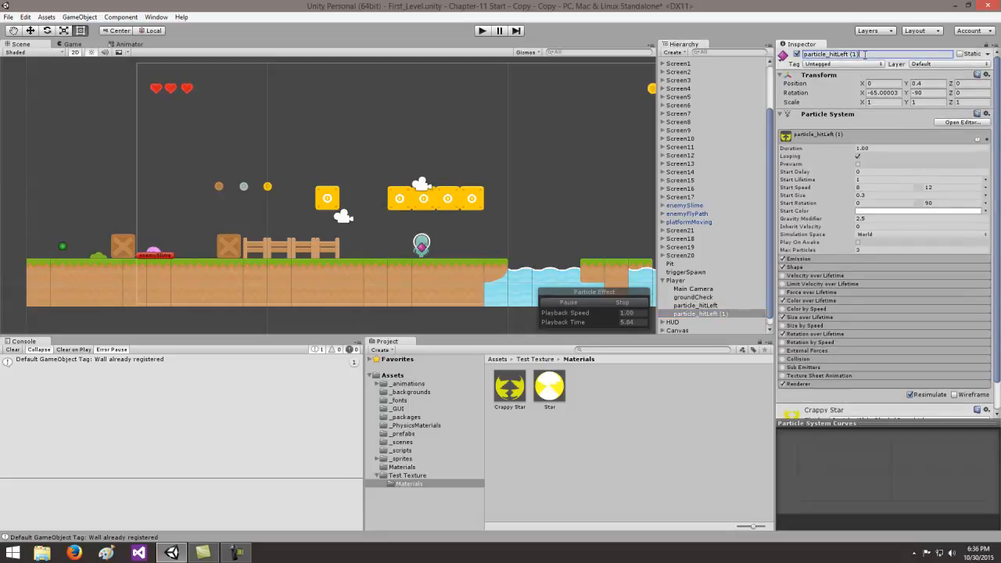
{"action": "key", "text": "BackSpace"}
{"action": "key", "text": "BackSpace"}
{"action": "key", "text": "BackSpace"}
{"action": "key", "text": "BackSpace"}
{"action": "type", "text": "Right"}
{"action": "key", "text": "Return"}
- Try setting particle_hitRight's X position to 295 and look for its emitter in the scene
{"action": "left_click", "coordinate": [695, 306]}
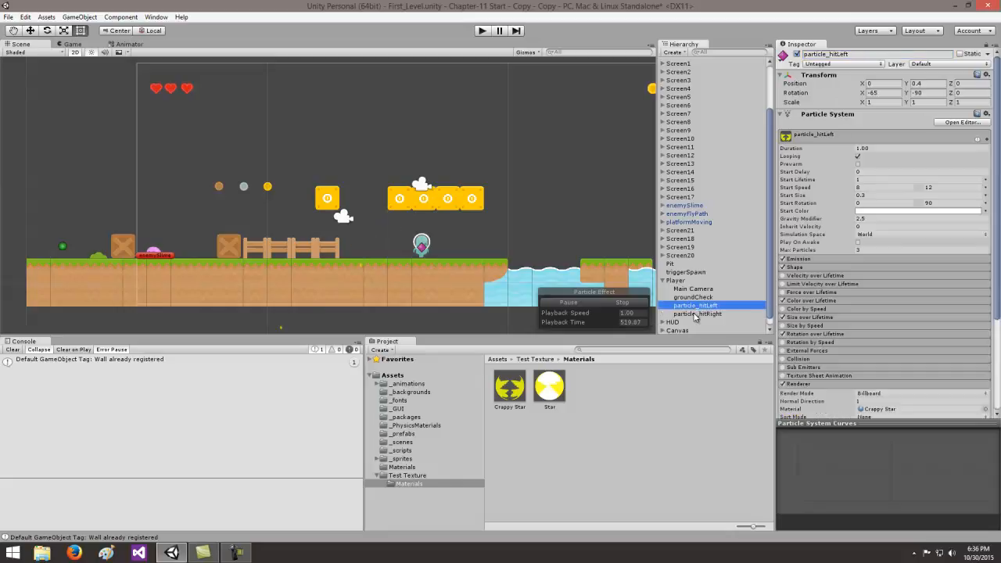
{"action": "left_click", "coordinate": [695, 313]}
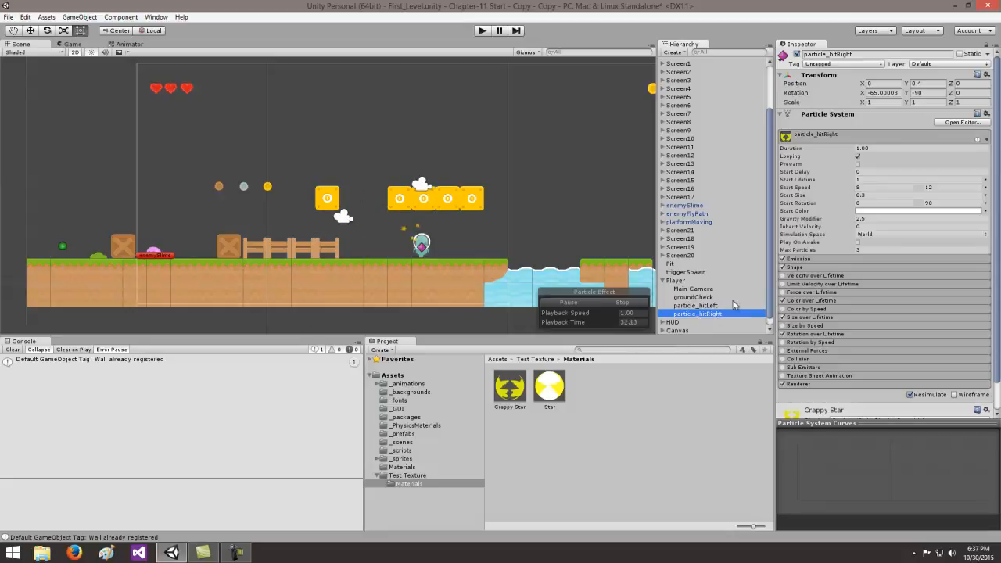
{"action": "left_click", "coordinate": [878, 84]}
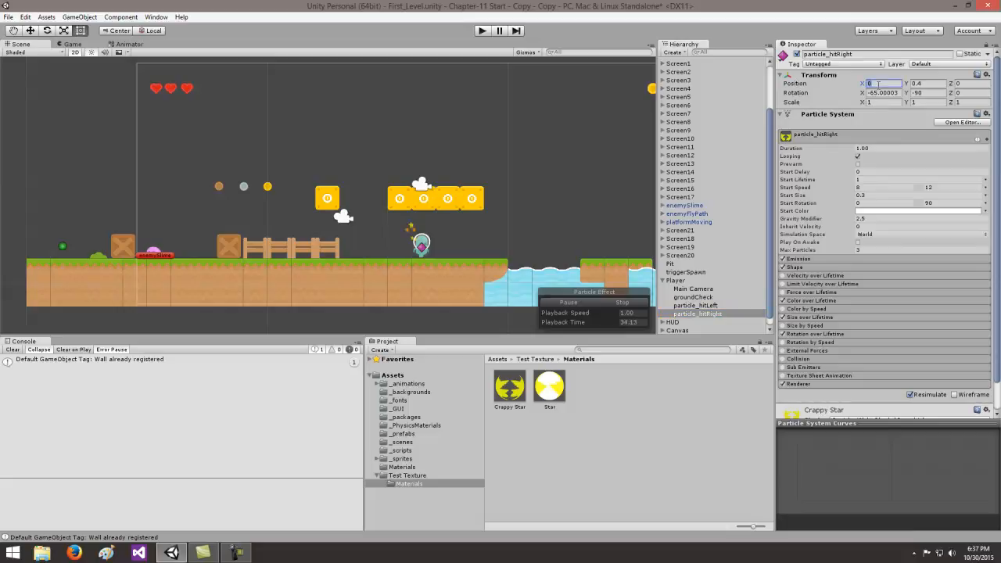
{"action": "type", "text": "295"}
{"action": "key", "text": "Tab"}
{"action": "scroll", "coordinate": [532, 194], "scroll_direction": "down", "scroll_amount": 3}
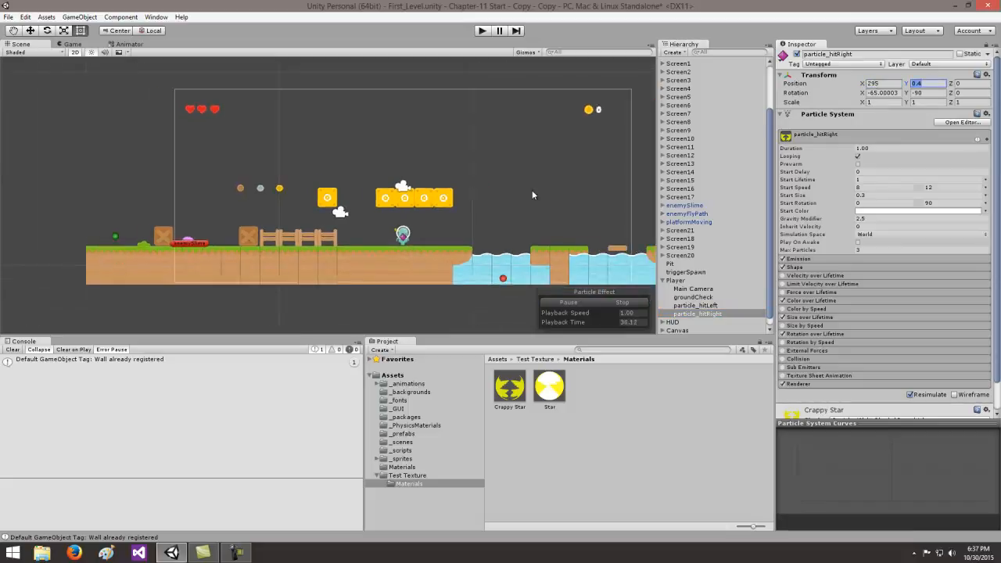
{"action": "scroll", "coordinate": [532, 195], "scroll_direction": "down", "scroll_amount": 5}
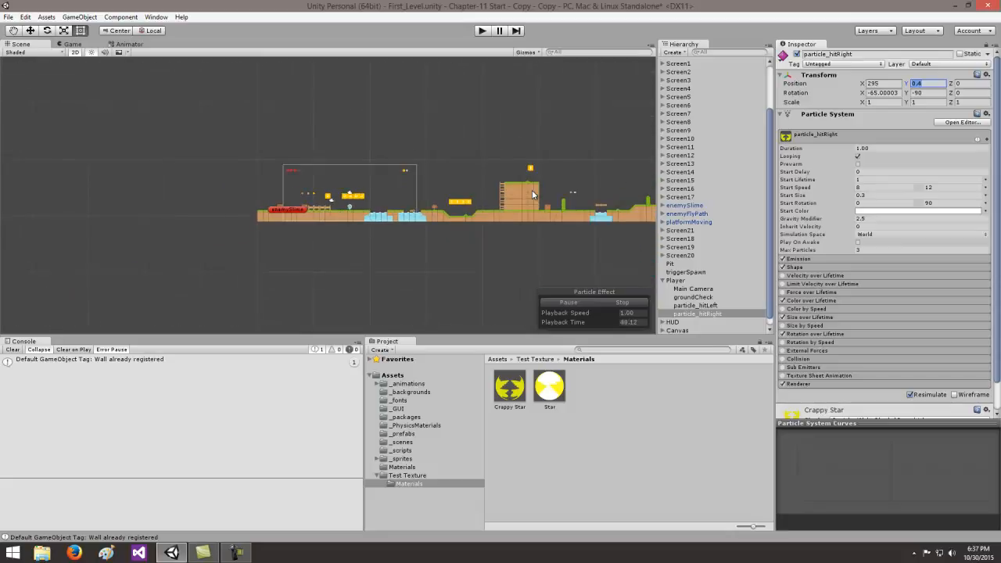
{"action": "scroll", "coordinate": [452, 199], "scroll_direction": "up", "scroll_amount": 5}
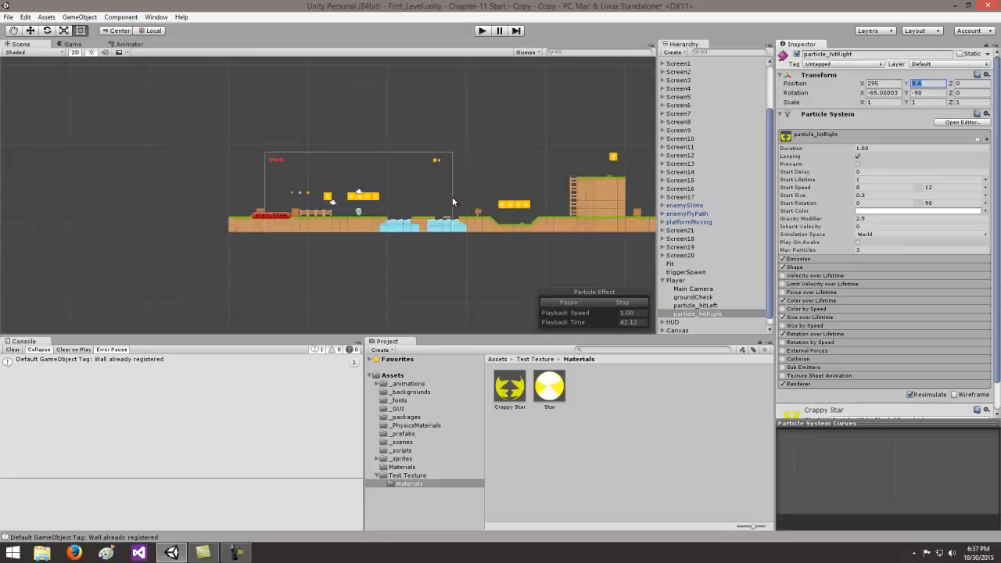
{"action": "scroll", "coordinate": [462, 200], "scroll_direction": "up", "scroll_amount": 5}
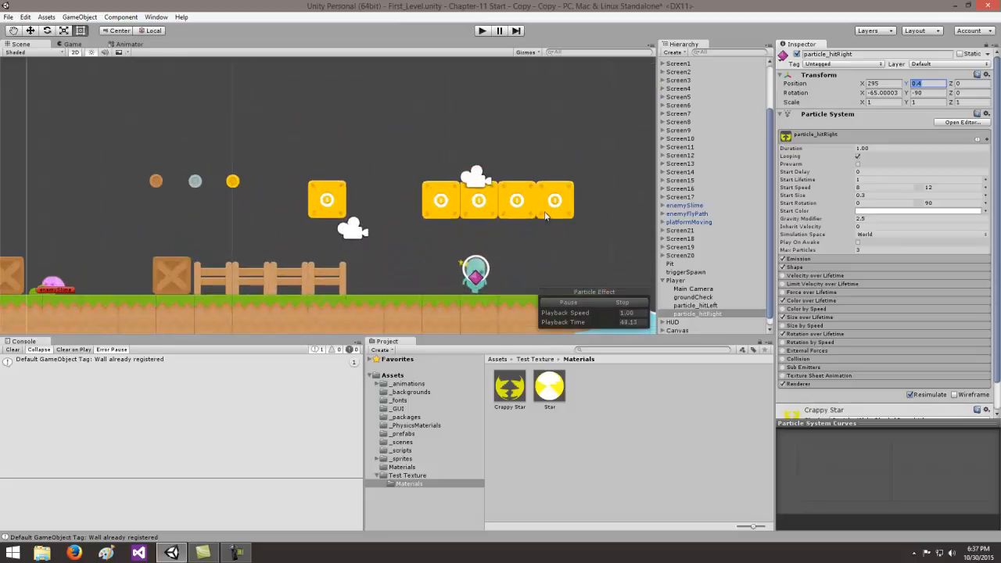
- Set particle_hitRight's X position back to 0
{"action": "left_click", "coordinate": [678, 313]}
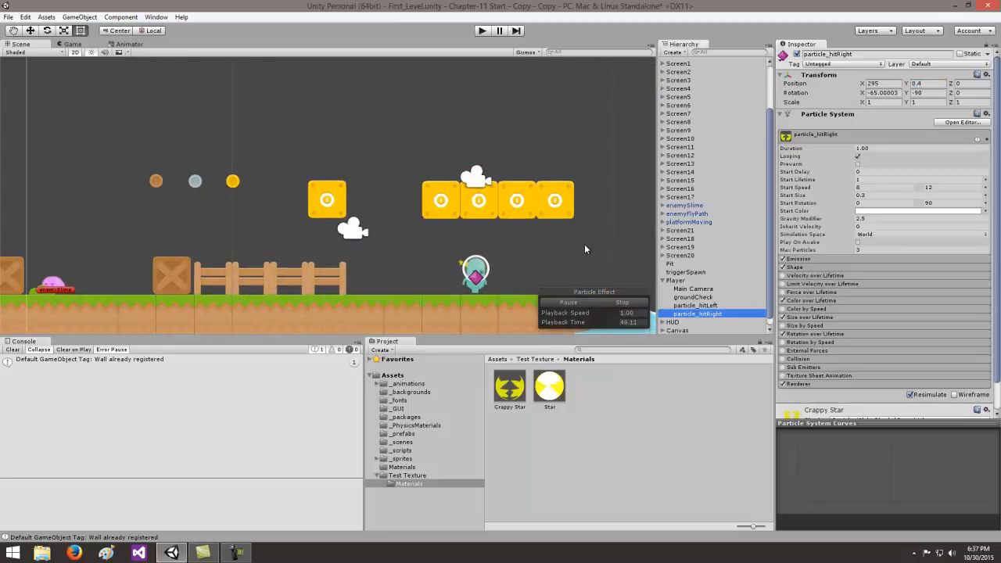
{"action": "left_click", "coordinate": [887, 83]}
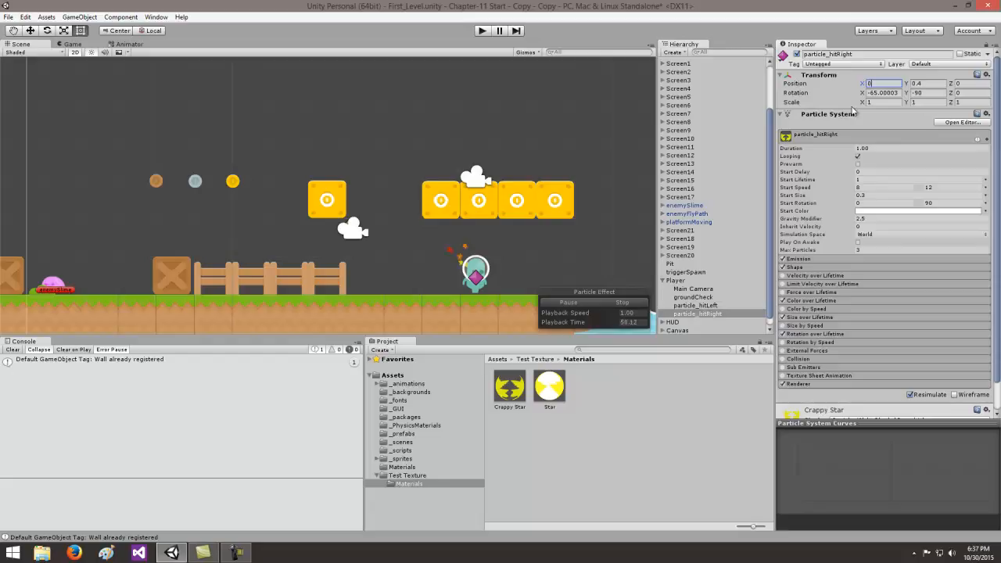
{"action": "left_click", "coordinate": [618, 202]}
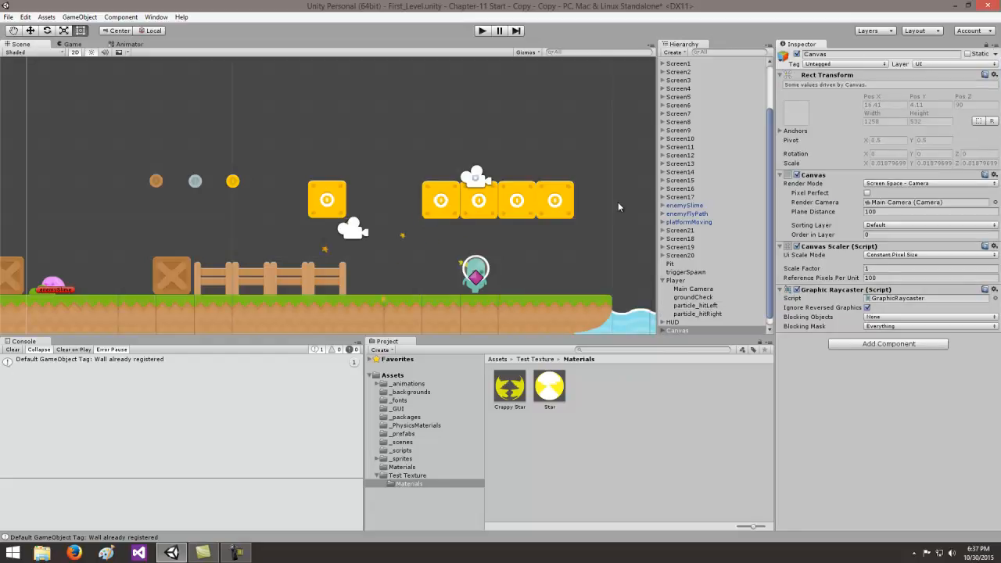
- Assign a blue diamond icon to particle_hitRight to distinguish it from particle_hitLeft in the scene
{"action": "left_click", "coordinate": [692, 315]}
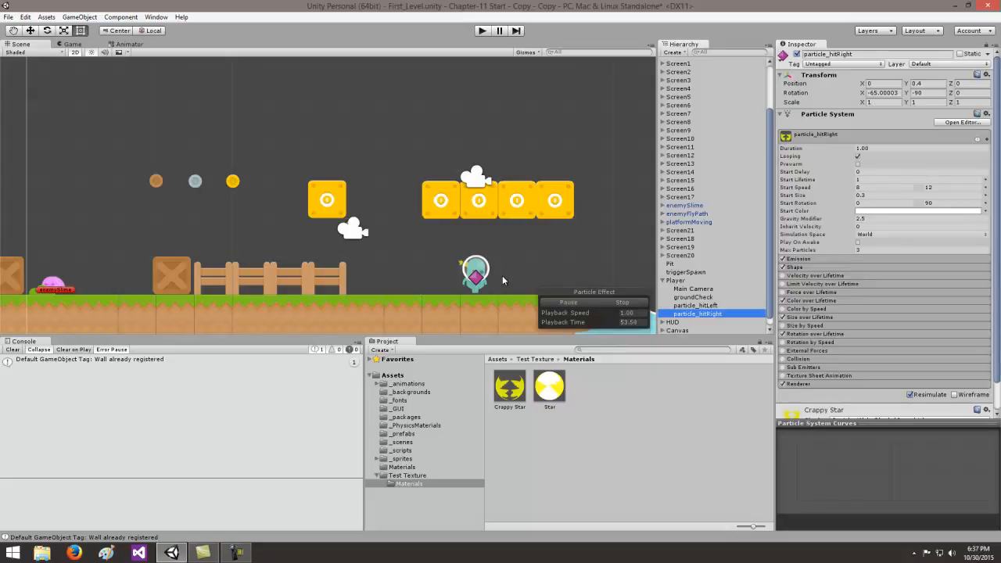
{"action": "left_click", "coordinate": [785, 55]}
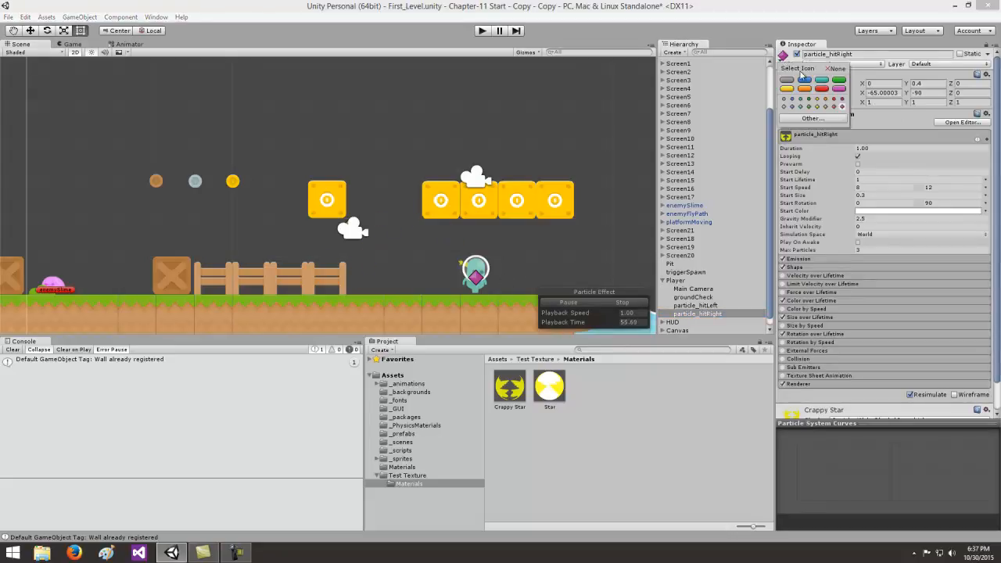
{"action": "left_click", "coordinate": [793, 107]}
{"action": "left_click", "coordinate": [750, 84]}
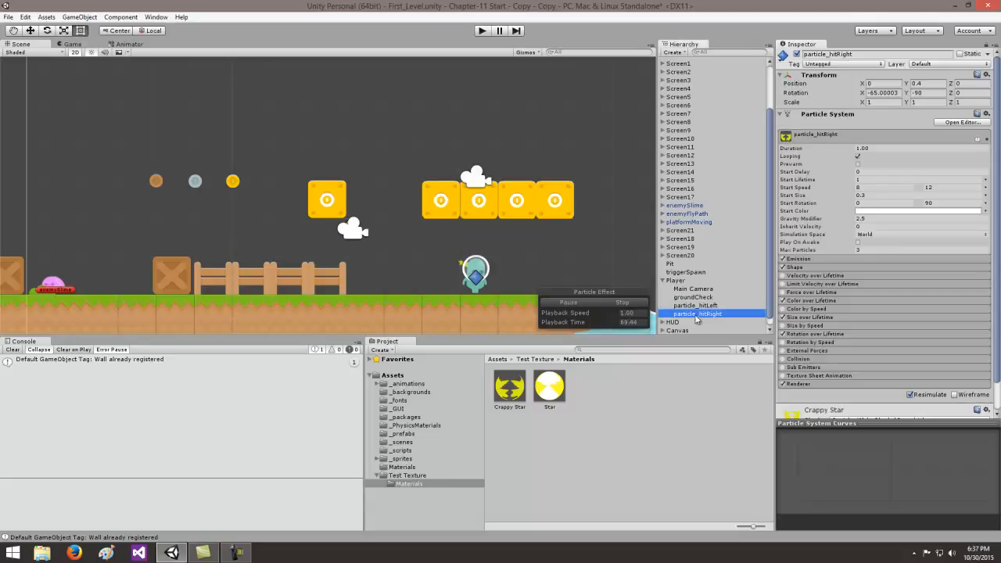
- Set particle_hitRight's rotation to X 295 and Y 90, and compare its emission direction with particle_hitLeft's
{"action": "left_click", "coordinate": [884, 92]}
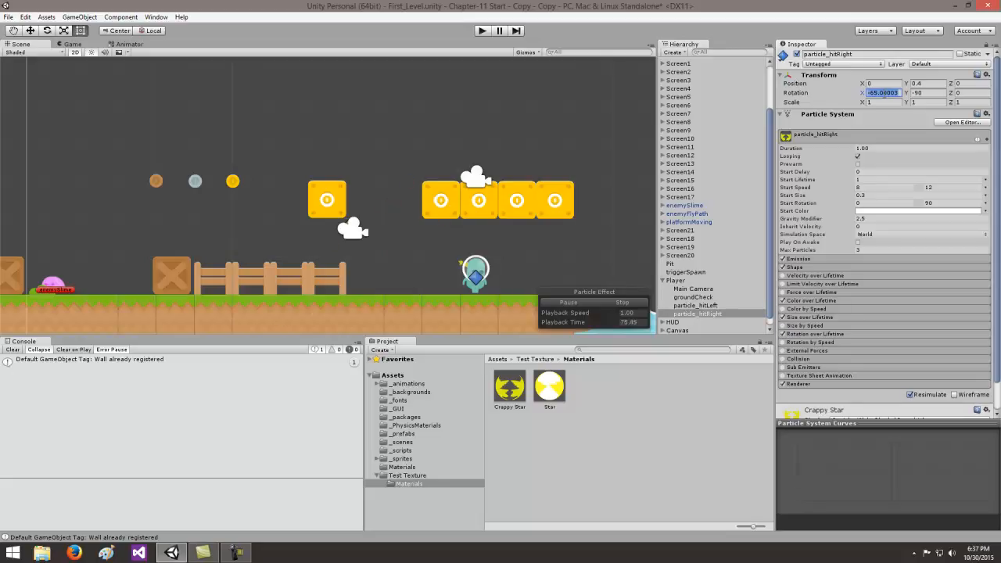
{"action": "type", "text": "295"}
{"action": "left_click", "coordinate": [931, 94]}
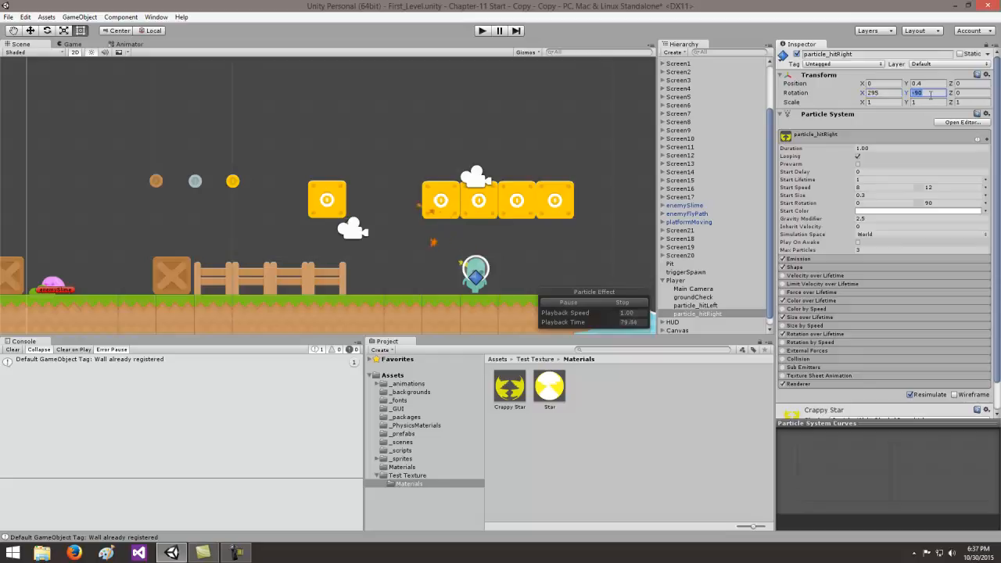
{"action": "type", "text": "90"}
{"action": "left_click", "coordinate": [700, 307]}
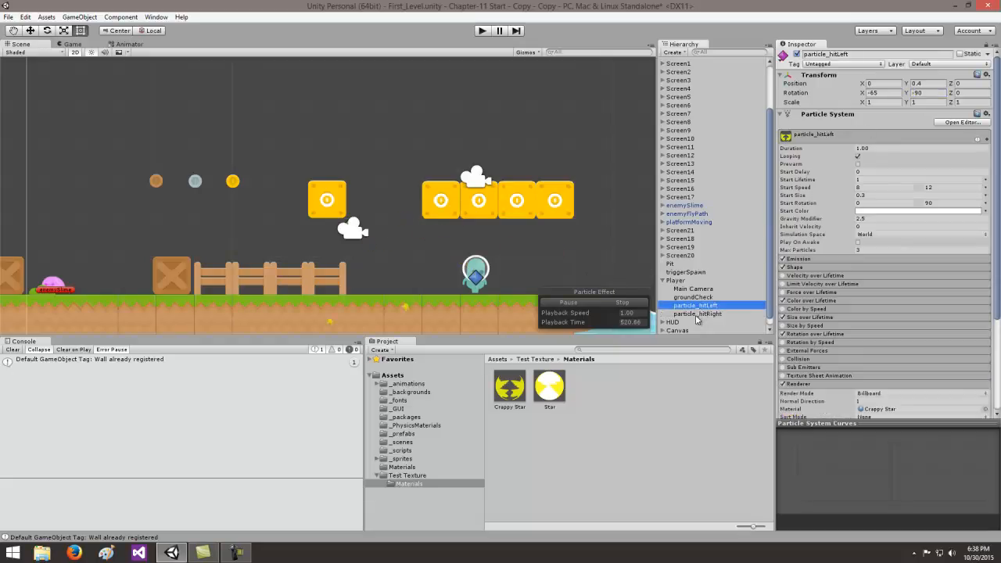
{"action": "left_click", "coordinate": [697, 315]}
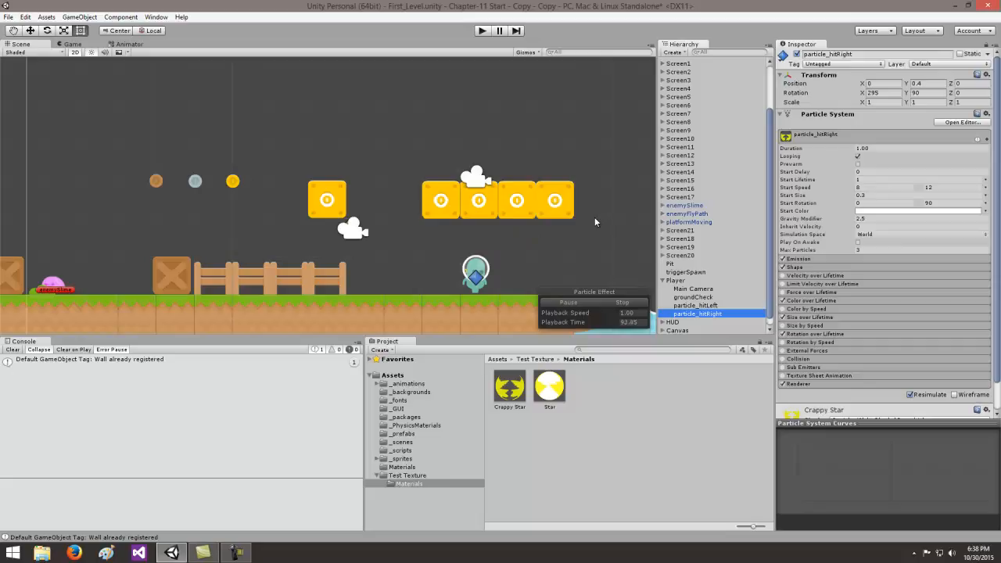
- Open the PlayerStats script from the _scripts folder in MonoDevelop and examine the public ParticleSystem declarations particleHitLeft and particleHitRight
{"action": "left_click", "coordinate": [401, 451]}
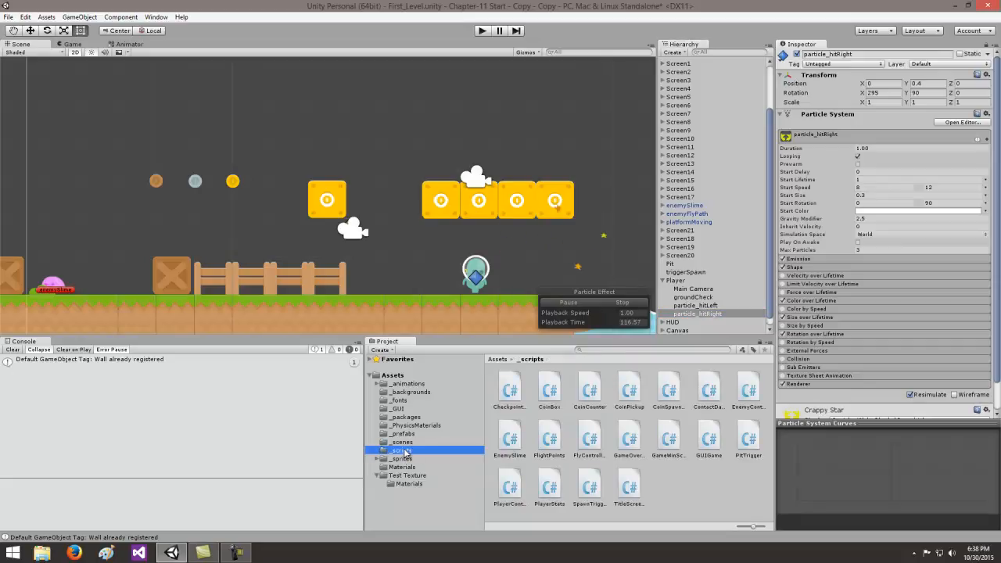
{"action": "left_click", "coordinate": [550, 487]}
{"action": "left_click_drag", "start_coordinate": [550, 489], "coordinate": [577, 296]}
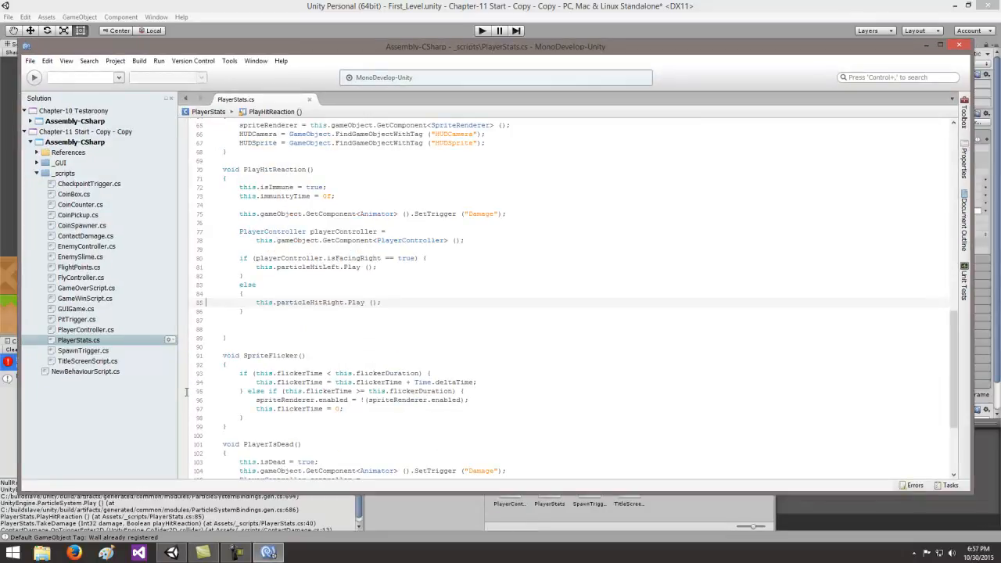
{"action": "scroll", "coordinate": [563, 227], "scroll_direction": "up", "scroll_amount": 18}
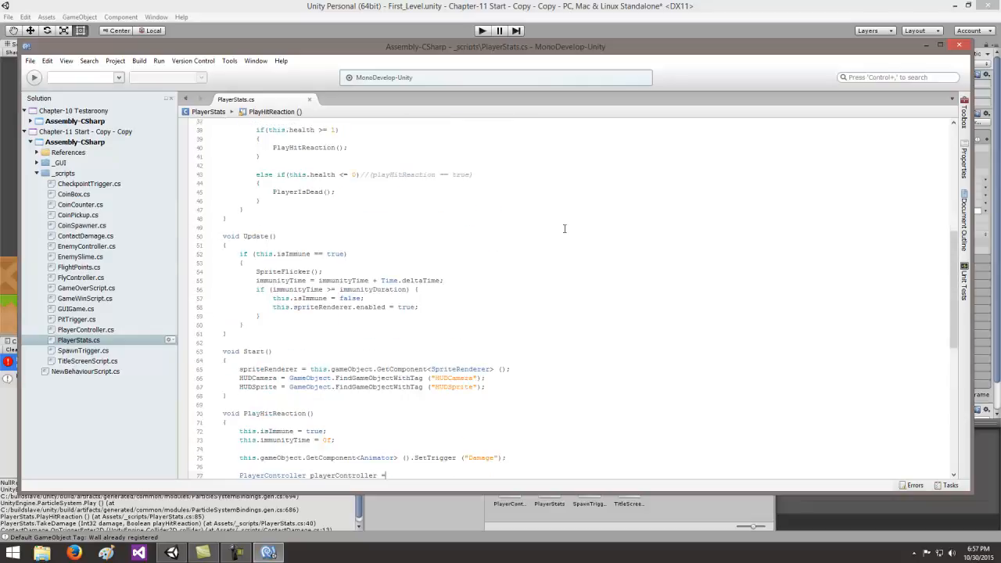
{"action": "scroll", "coordinate": [564, 228], "scroll_direction": "up", "scroll_amount": 3}
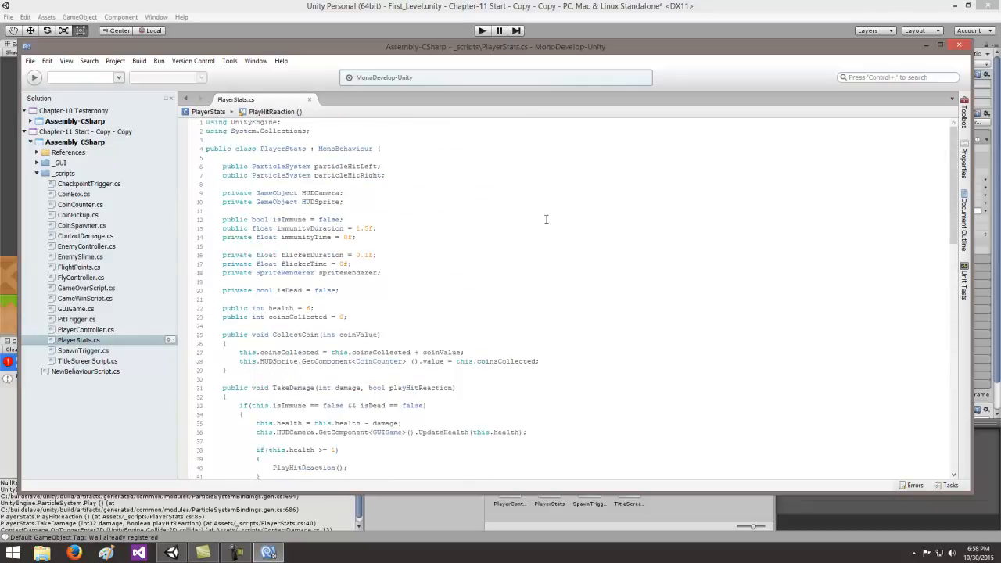
{"action": "left_click_drag", "start_coordinate": [416, 179], "coordinate": [212, 160]}
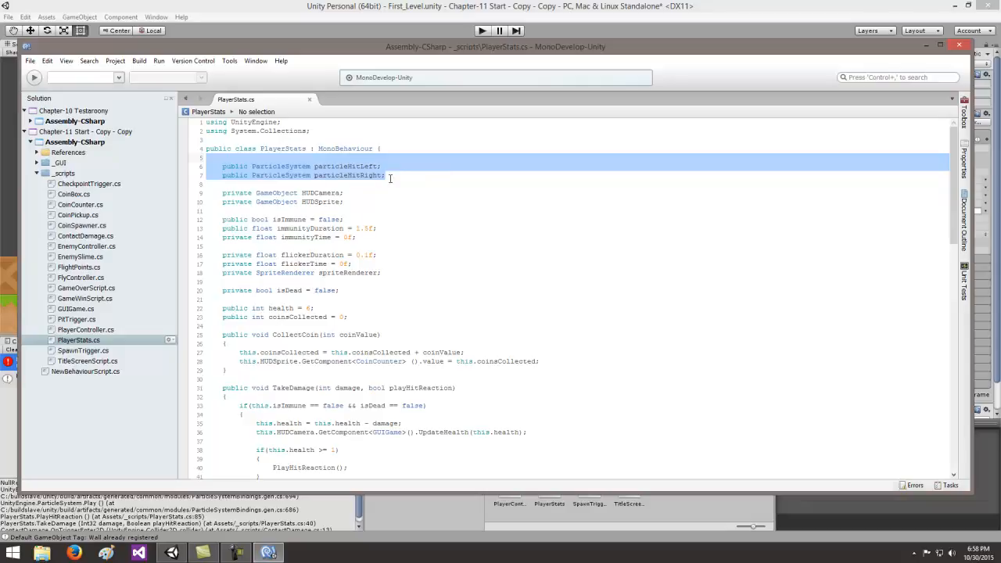
- Examine the PlayHitReaction code that plays particleHitLeft or particleHitRight depending on playerController.isFacingRight, and return to the Unity editor
{"action": "scroll", "coordinate": [434, 203], "scroll_direction": "down", "scroll_amount": 15}
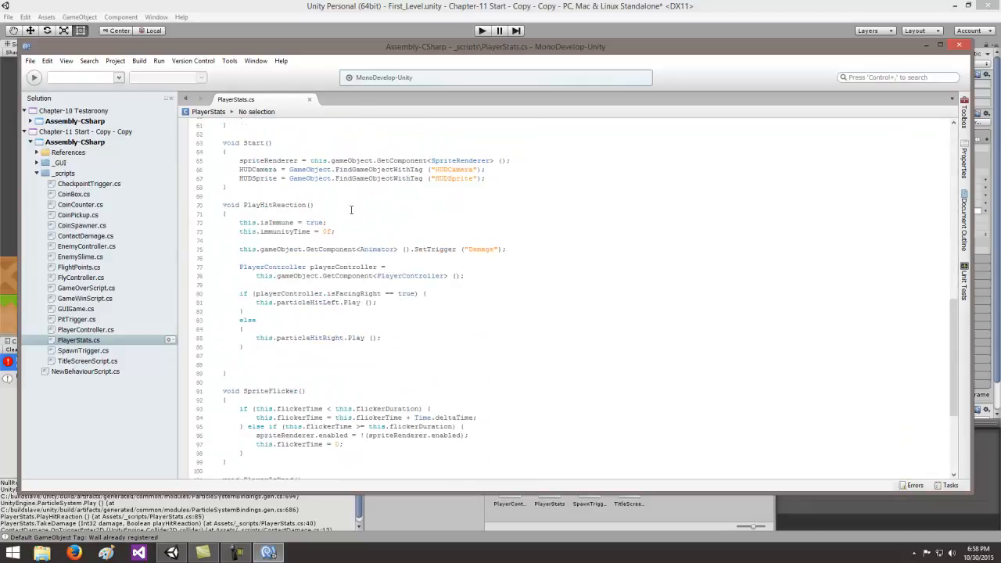
{"action": "left_click_drag", "start_coordinate": [342, 228], "coordinate": [478, 259]}
{"action": "left_click_drag", "start_coordinate": [239, 267], "coordinate": [395, 339]}
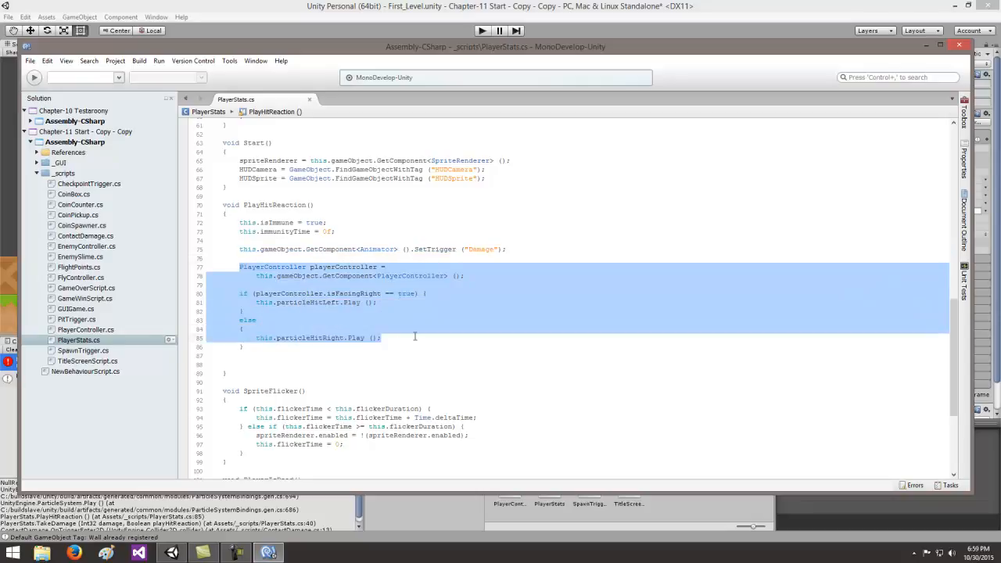
{"action": "left_click", "coordinate": [29, 60]}
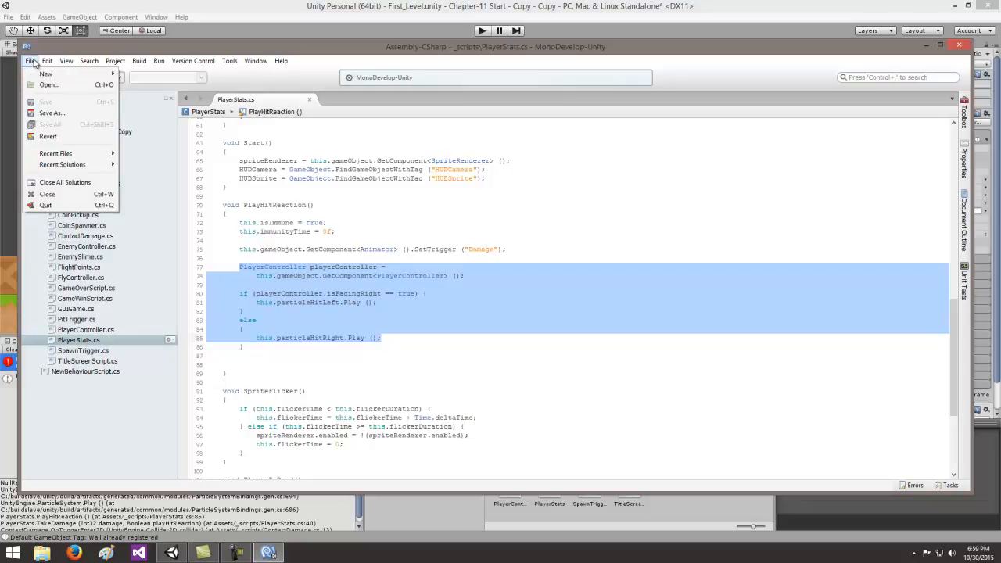
{"action": "mouse_move", "coordinate": [89, 60]}
{"action": "left_click", "coordinate": [926, 48]}
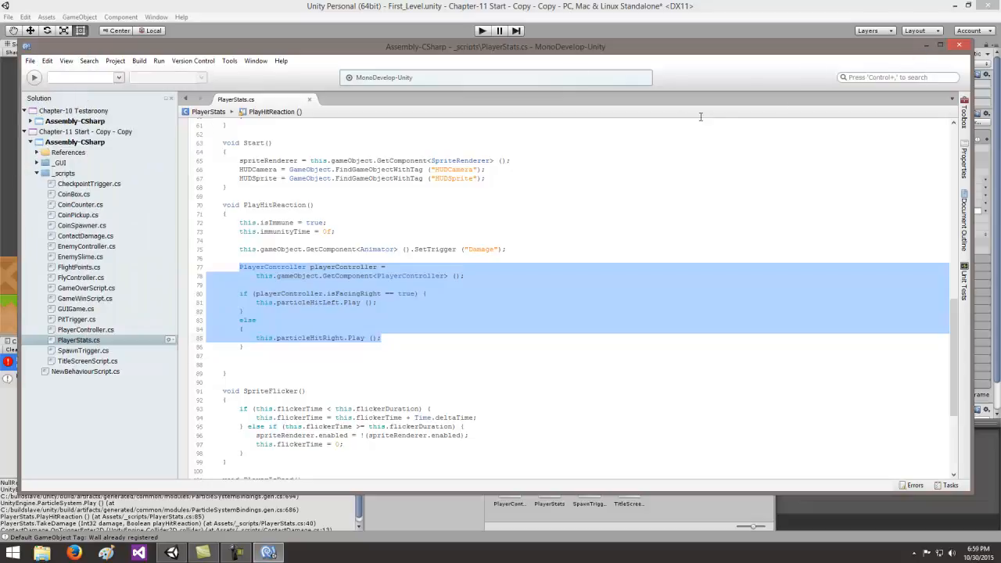
{"action": "left_click", "coordinate": [926, 47]}
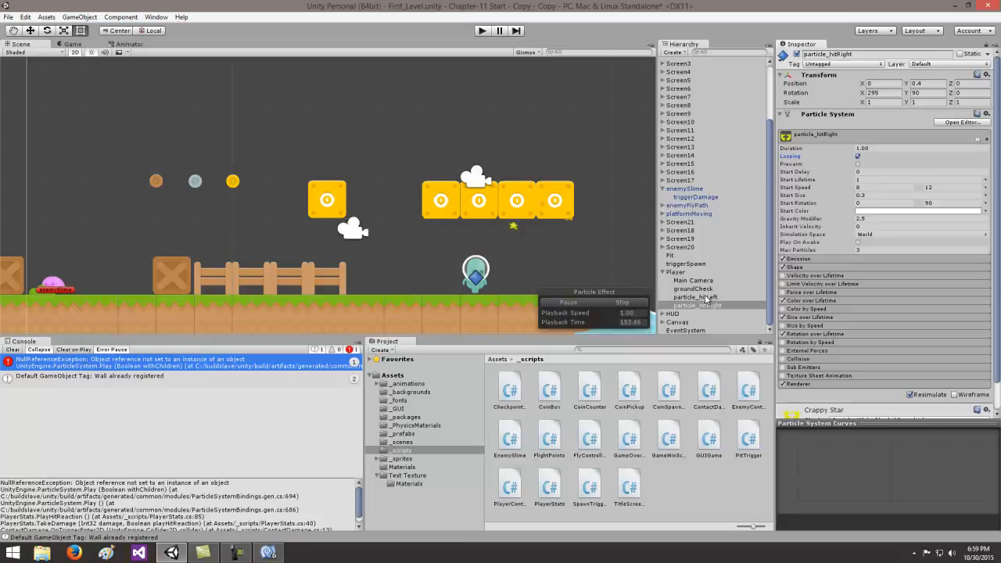
- Turn off looping on particle_hitRight and check the same setting on particle_hitLeft
{"action": "left_click", "coordinate": [858, 157]}
{"action": "left_click", "coordinate": [714, 298]}
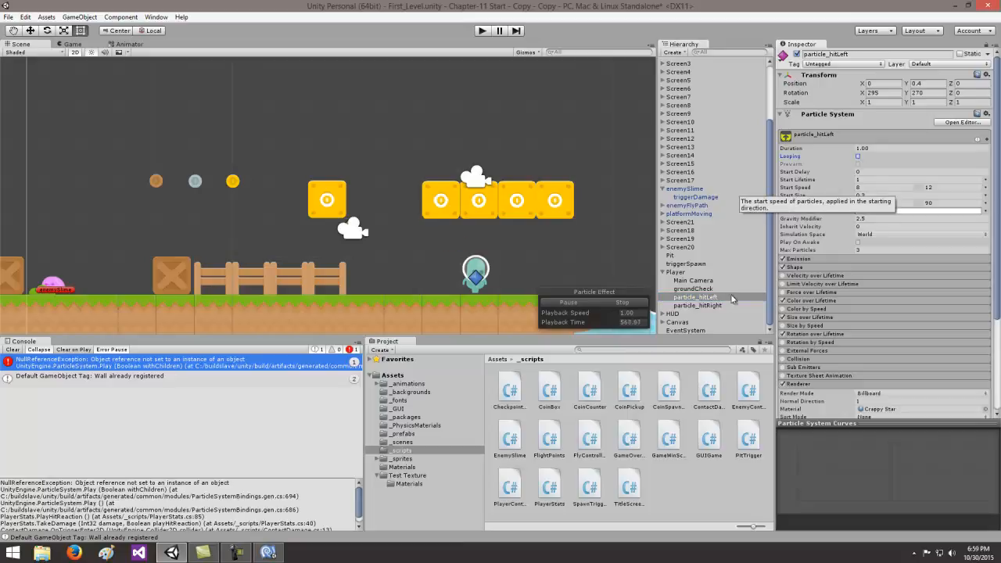
- Assign particle_hitLeft and particle_hitRight to the Particle Hit Left and Particle Hit Right references of the Player's Player Stats script
{"action": "left_click", "coordinate": [680, 273]}
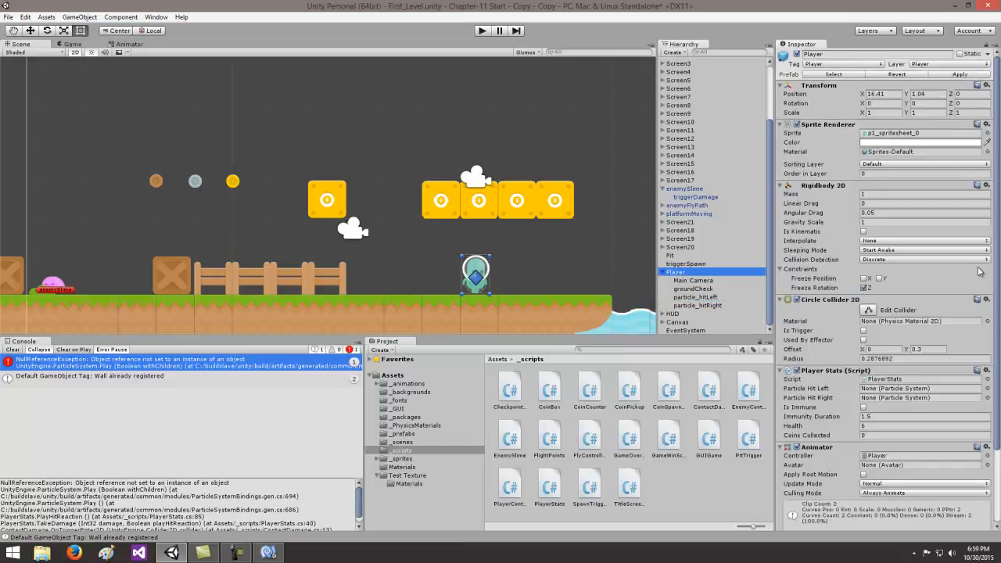
{"action": "left_click_drag", "start_coordinate": [998, 262], "coordinate": [997, 341]}
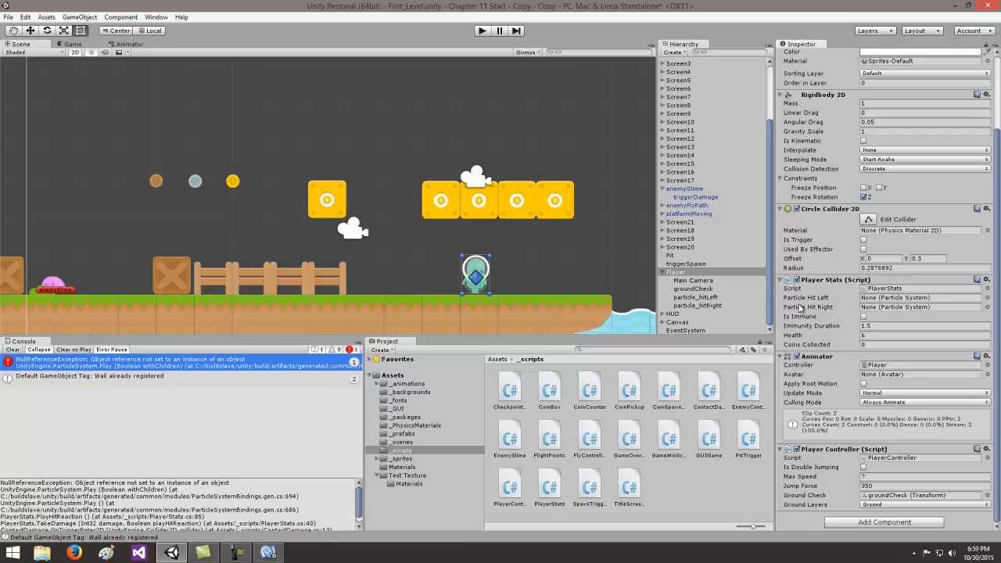
{"action": "left_click", "coordinate": [708, 298]}
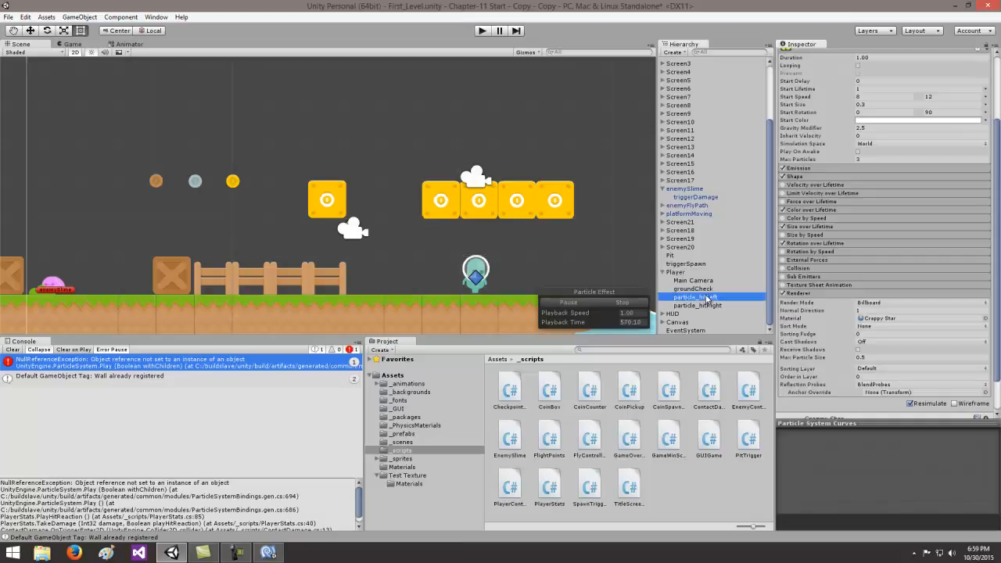
{"action": "left_click", "coordinate": [678, 273]}
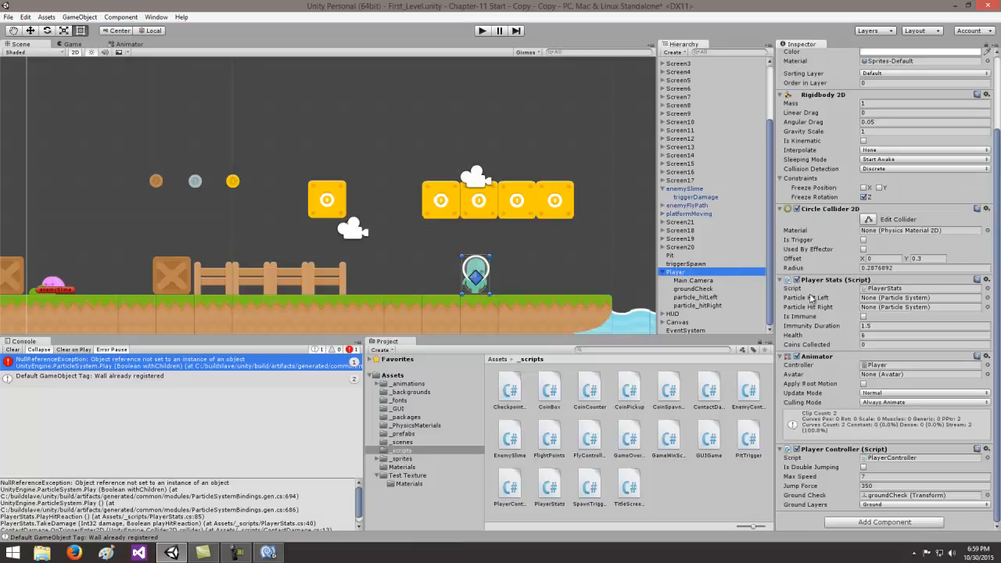
{"action": "left_click_drag", "start_coordinate": [713, 298], "coordinate": [874, 300]}
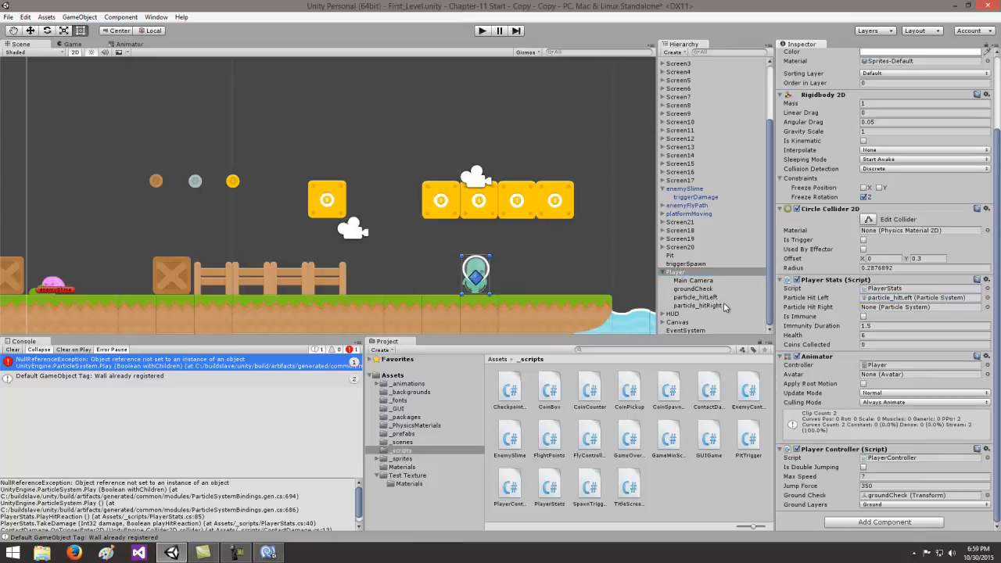
{"action": "left_click_drag", "start_coordinate": [739, 307], "coordinate": [881, 311]}
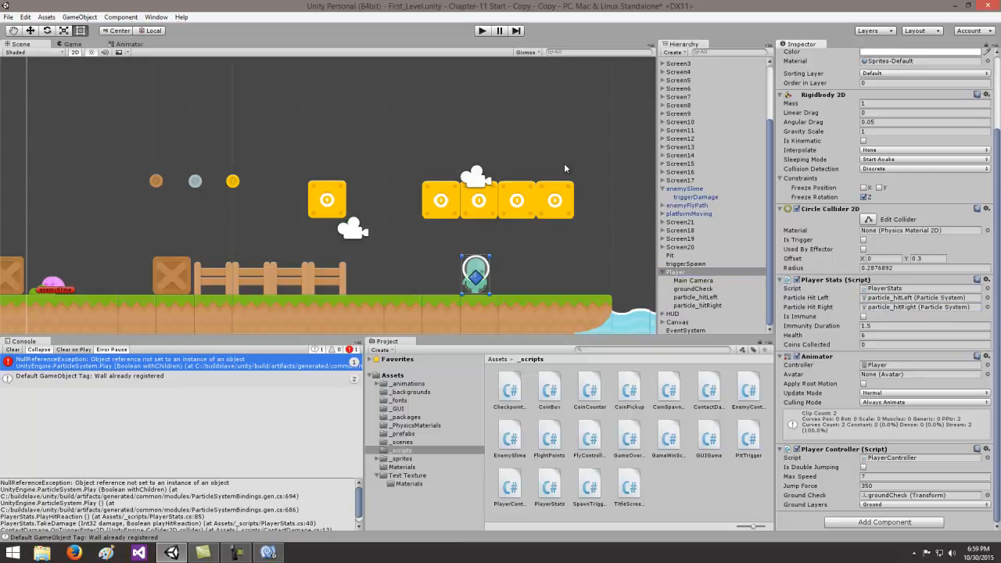
- Clear the console and play-test the level, running and jumping into the slime from both directions to check the hit particles
{"action": "left_click", "coordinate": [13, 350]}
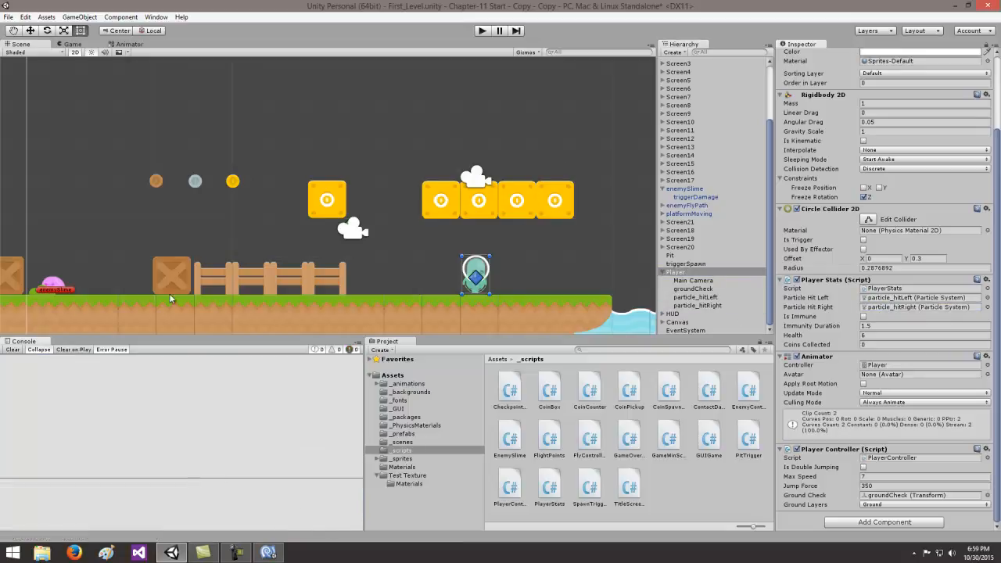
{"action": "left_click", "coordinate": [482, 30]}
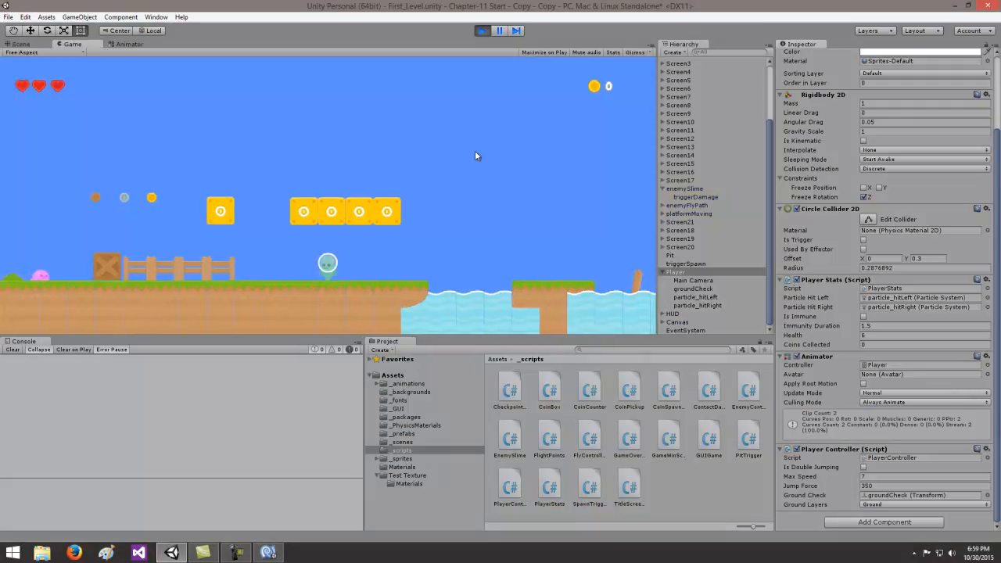
{"action": "key", "text": "Left"}
{"action": "key", "text": "space"}
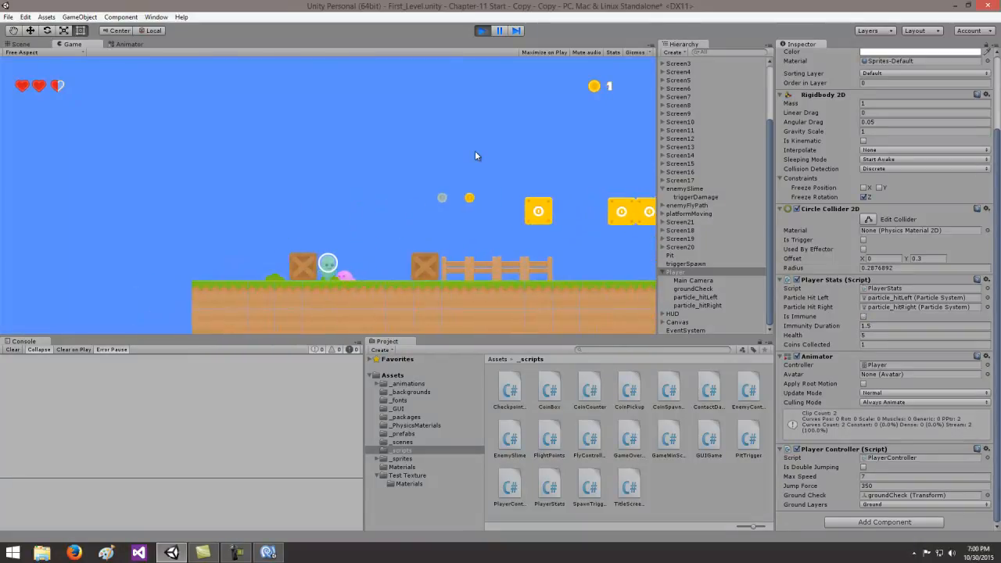
{"action": "key", "text": "Right"}
{"action": "key", "text": "space"}
{"action": "key", "text": "Left"}
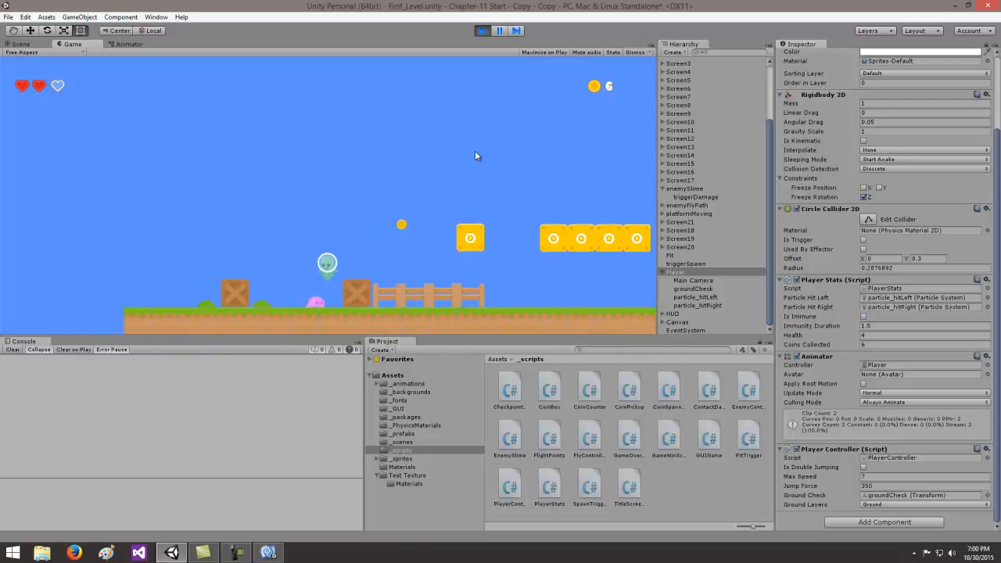
{"action": "key", "text": "space"}
{"action": "key", "text": "Right"}
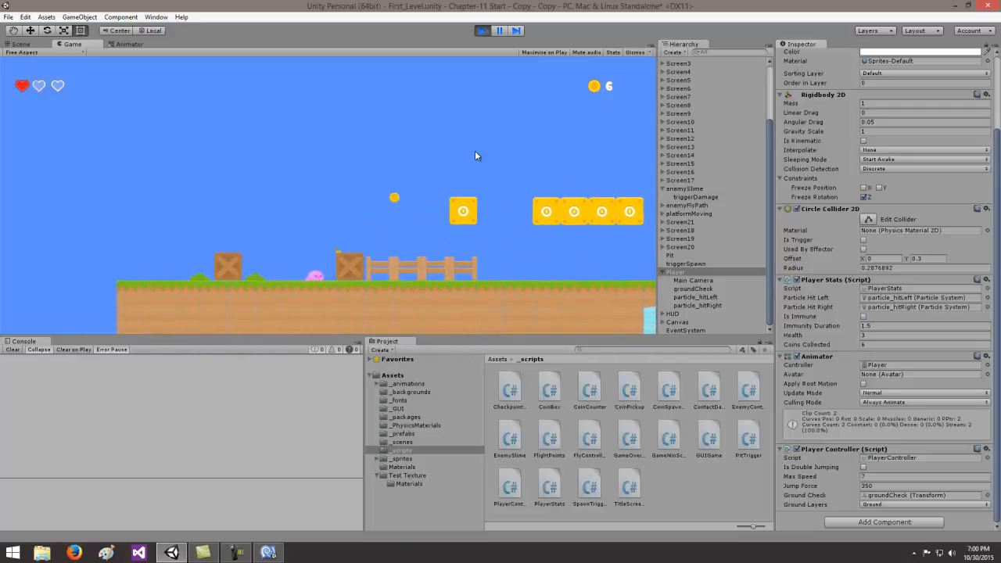
{"action": "key", "text": "space"}
{"action": "key", "text": "Right"}
{"action": "key", "text": "Left"}
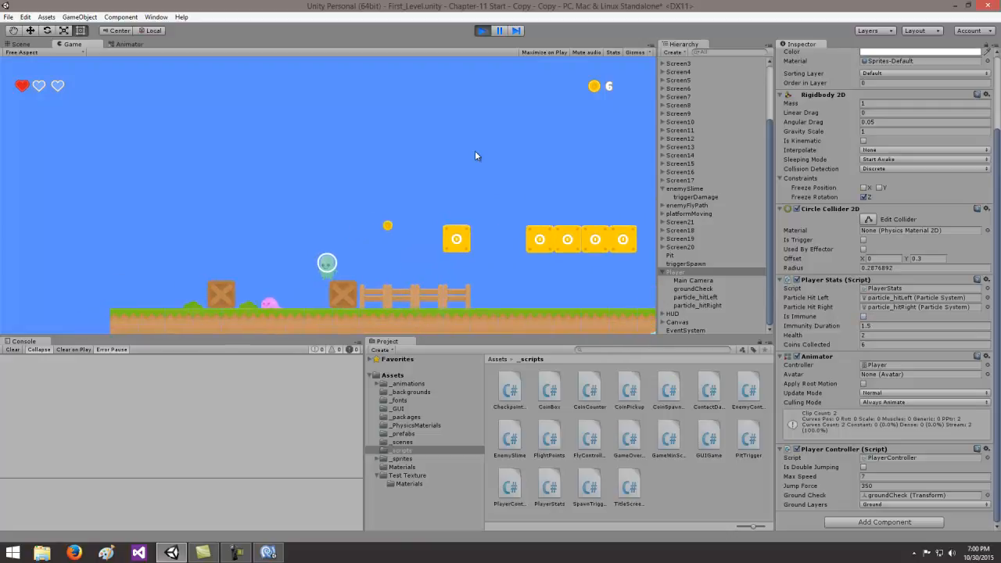
{"action": "key", "text": "space"}
{"action": "key", "text": "Right"}
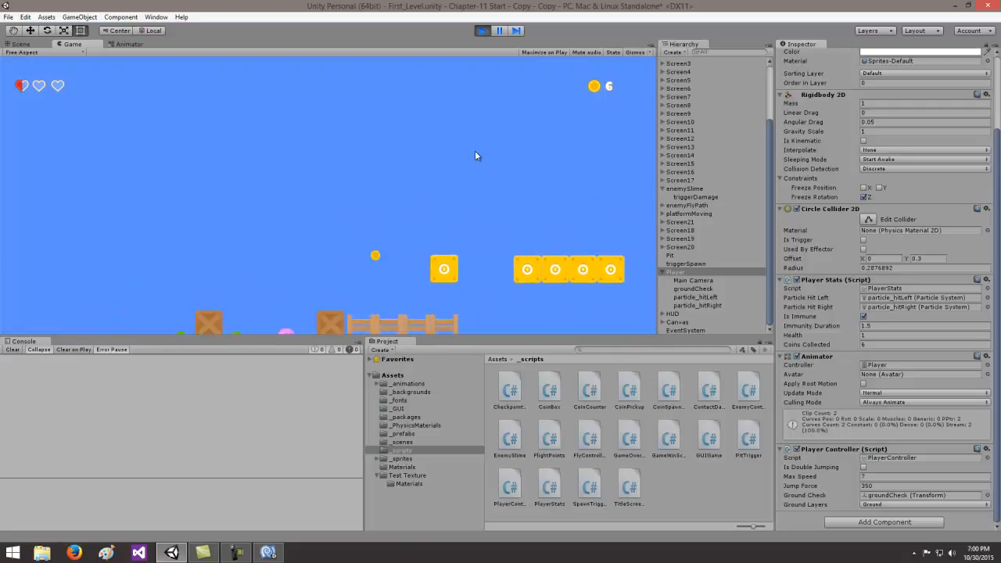
{"action": "key", "text": "Right"}
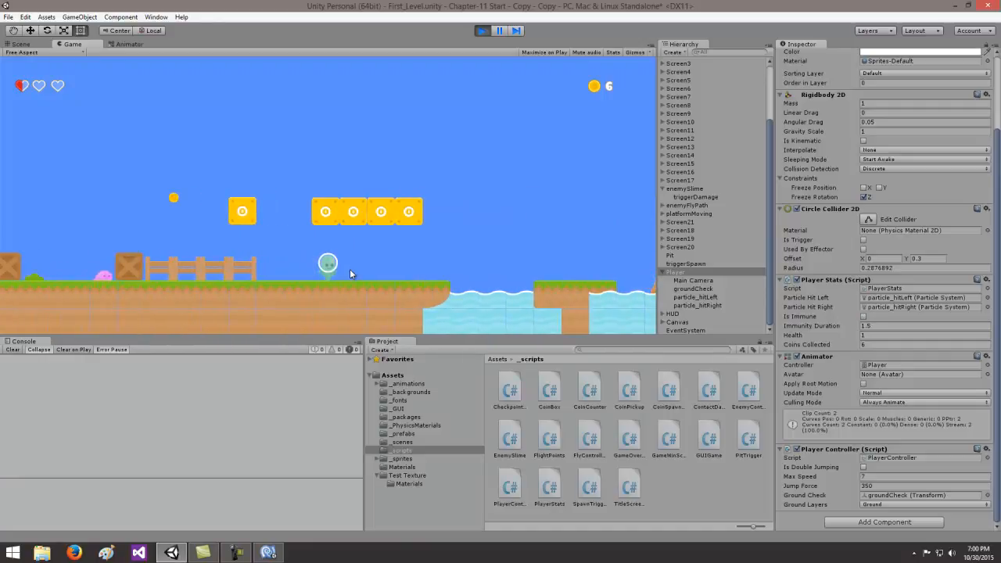
{"action": "key", "text": "Left"}
{"action": "key", "text": "space"}
{"action": "key", "text": "Right"}
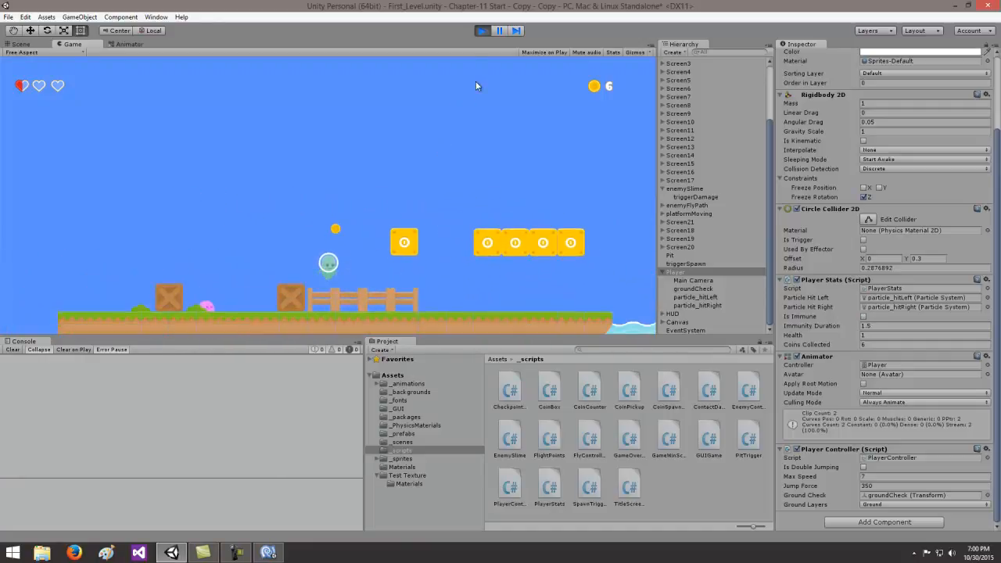
{"action": "left_click", "coordinate": [483, 32]}
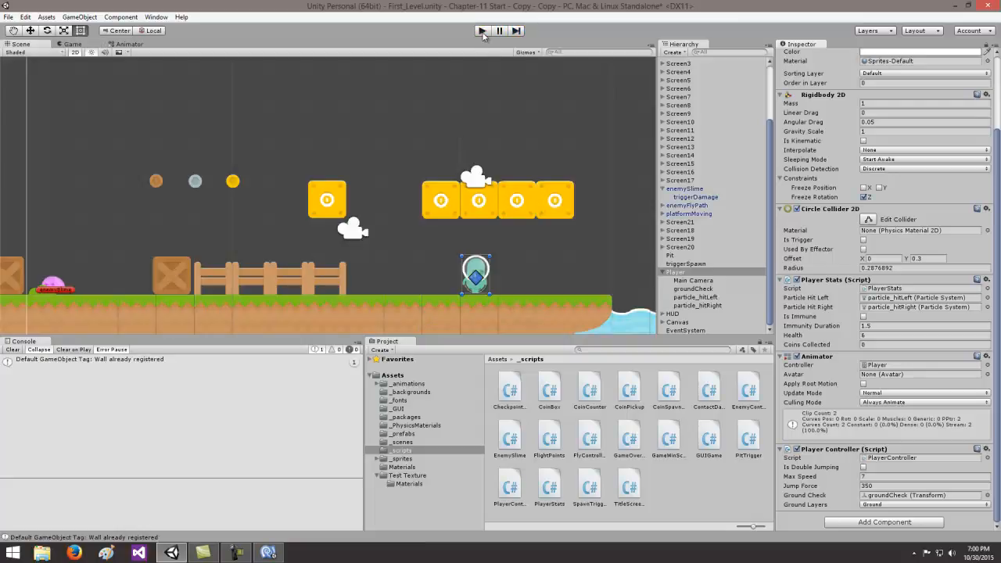
- Play-test the level a second time, jumping back and forth over the slime to take damage, and stop the game
{"action": "key", "text": "ctrl+p"}
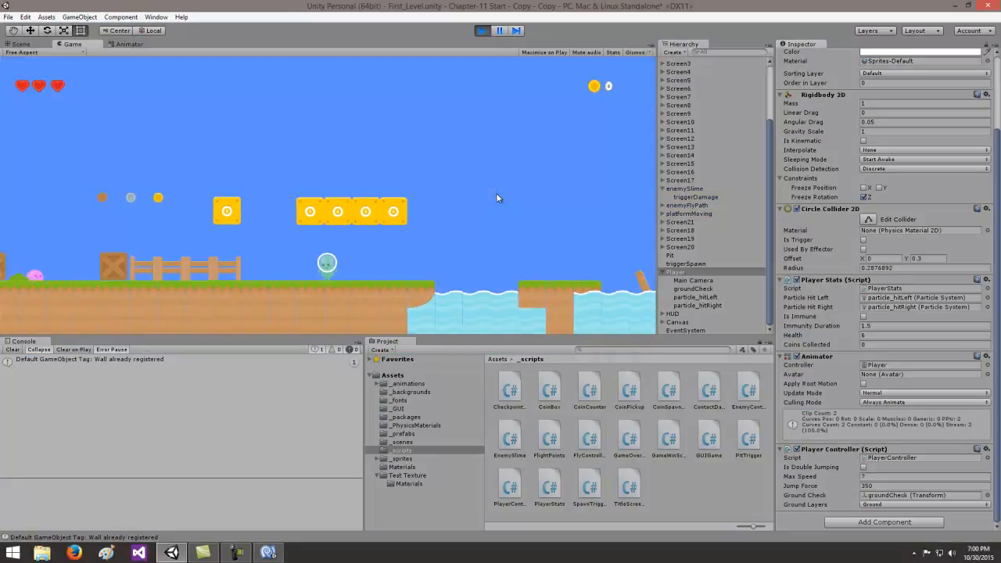
{"action": "key", "text": "Left"}
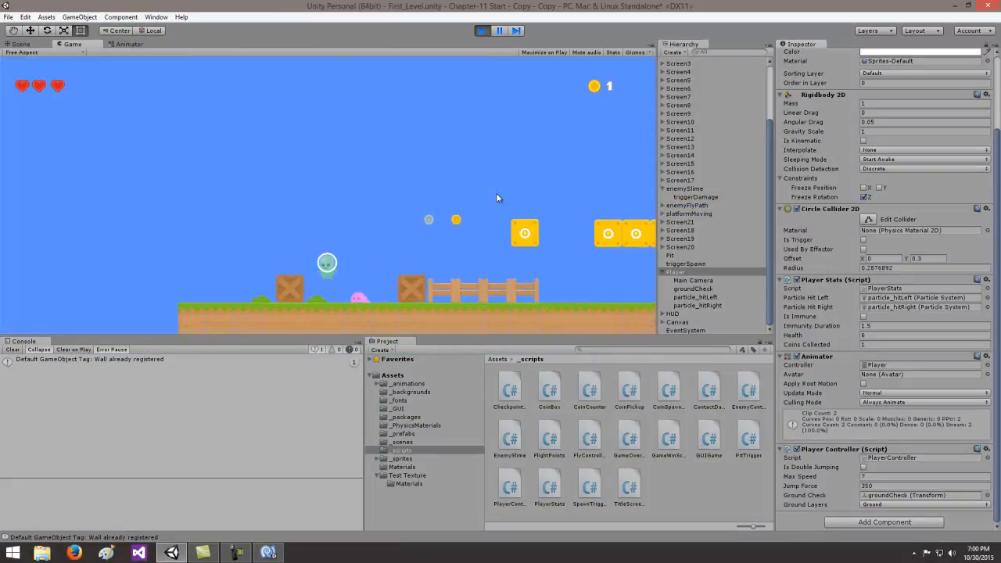
{"action": "key", "text": "space"}
{"action": "key", "text": "Right"}
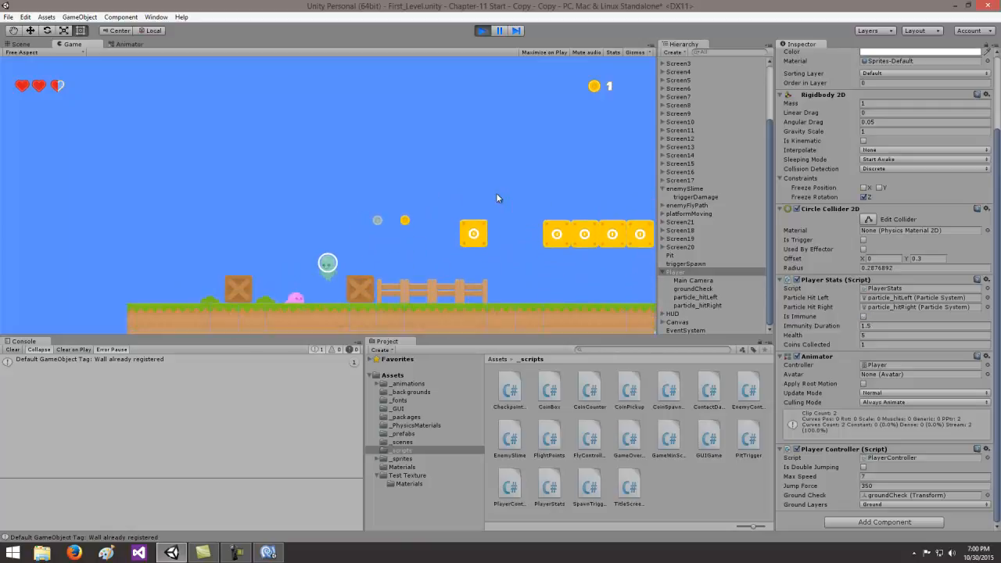
{"action": "key", "text": "space"}
{"action": "key", "text": "Left"}
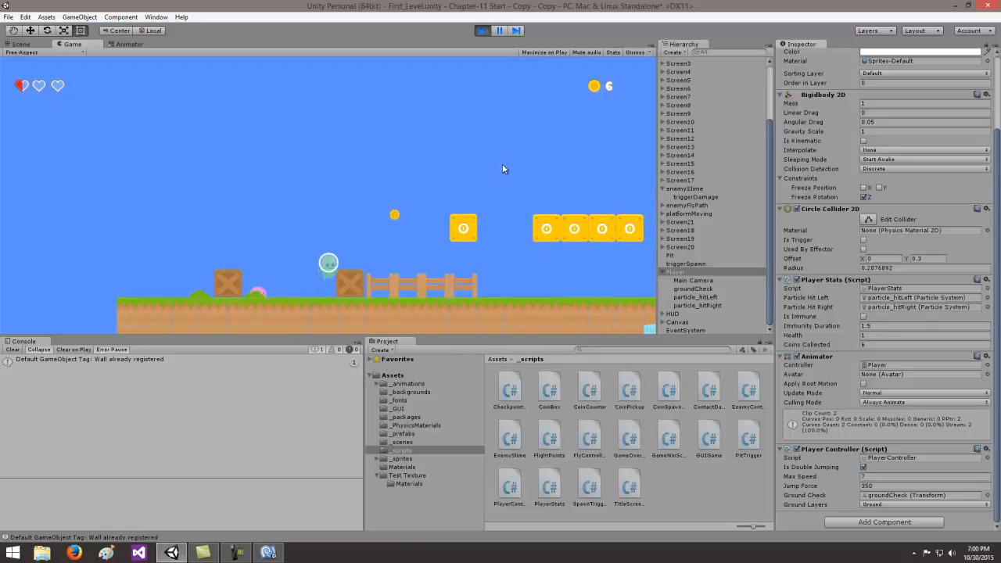
{"action": "left_click", "coordinate": [482, 30]}
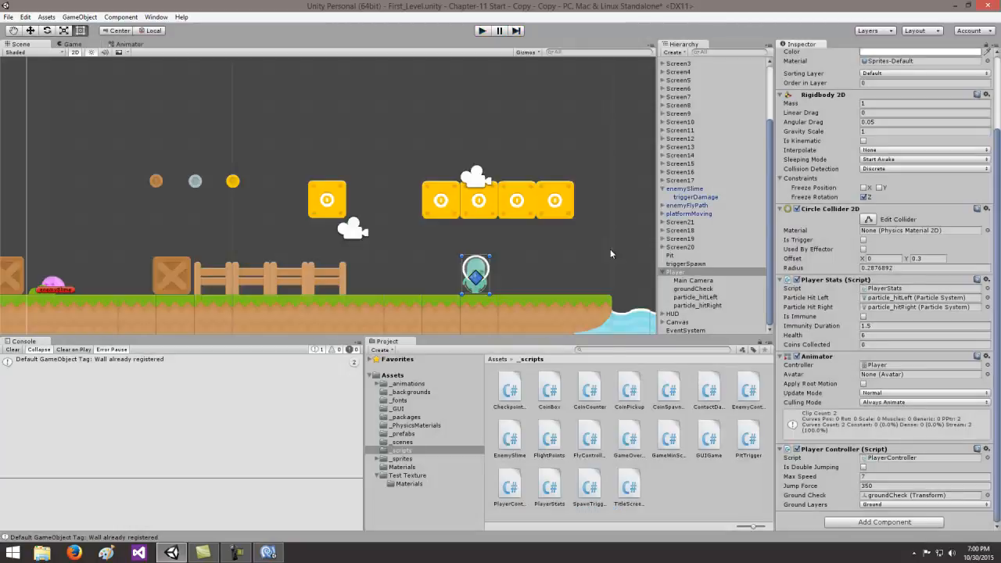
- Run the game once more, take hits from the slime facing left and right to observe the star burst, and stop it
{"action": "left_click", "coordinate": [484, 30]}
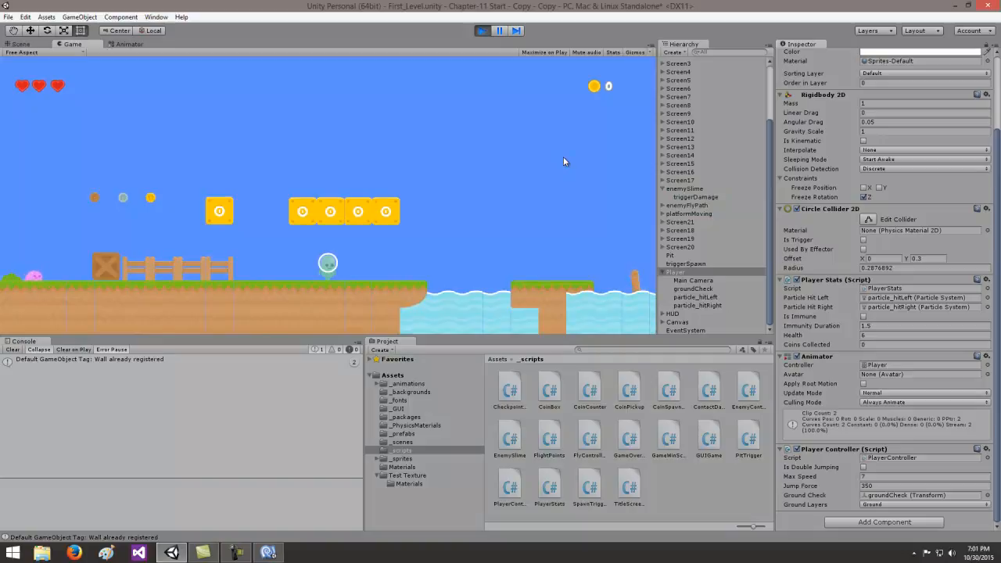
{"action": "key", "text": "Left"}
{"action": "key", "text": "Left"}
{"action": "key", "text": "space"}
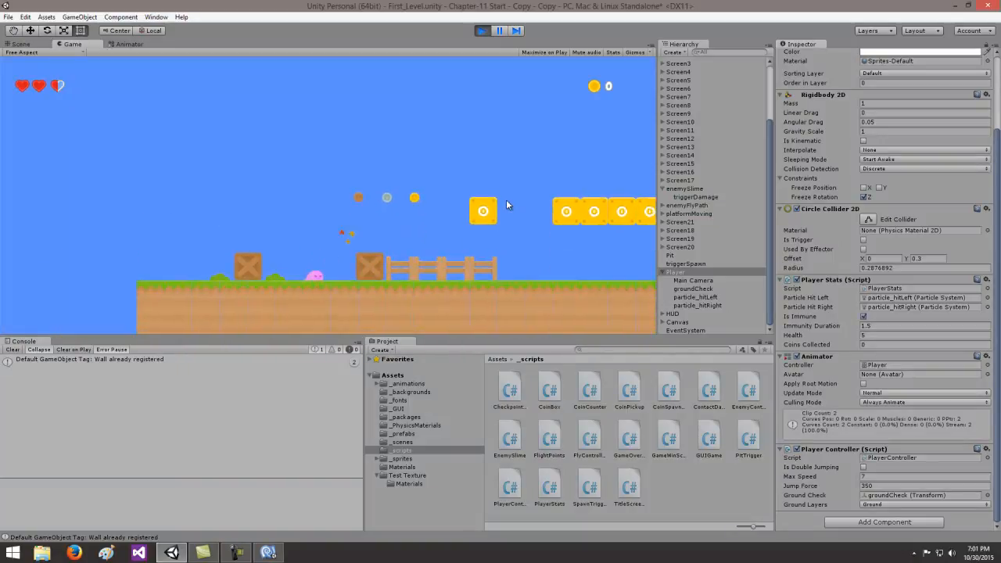
{"action": "key", "text": "space"}
{"action": "key", "text": "Left"}
{"action": "key", "text": "Right"}
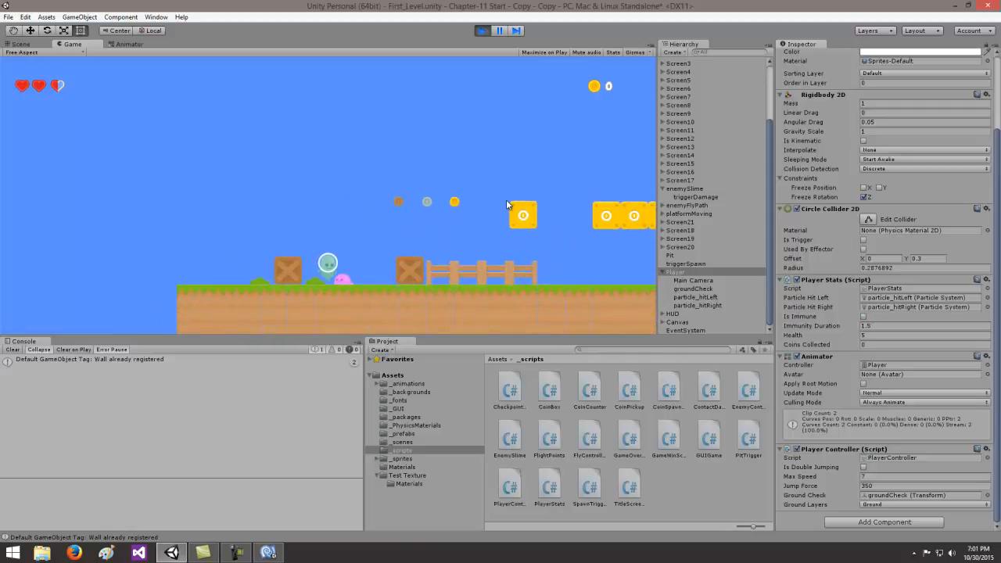
{"action": "key", "text": "space"}
{"action": "key", "text": "Right"}
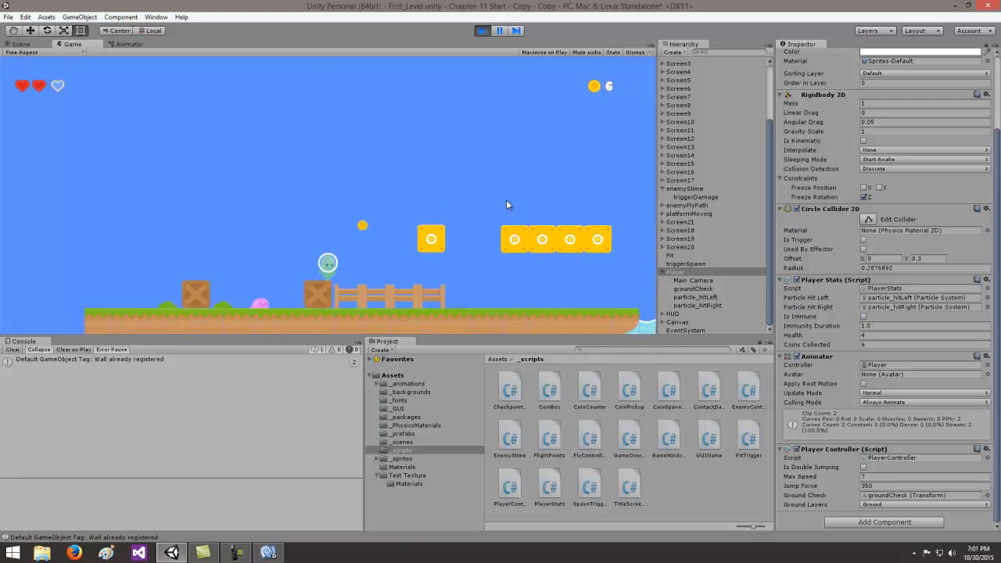
{"action": "key", "text": "Right"}
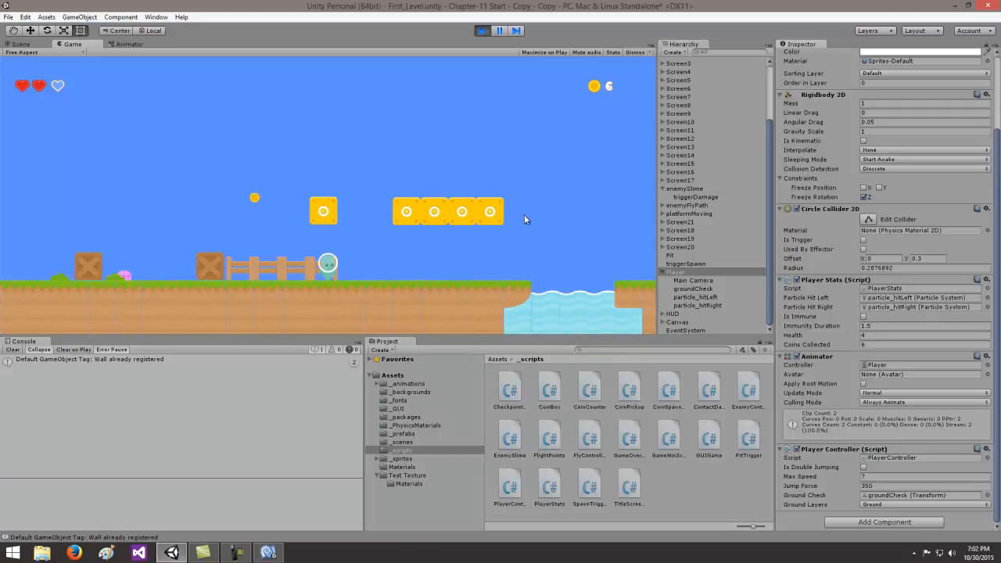
{"action": "key", "text": "Right"}
{"action": "left_click", "coordinate": [482, 31]}
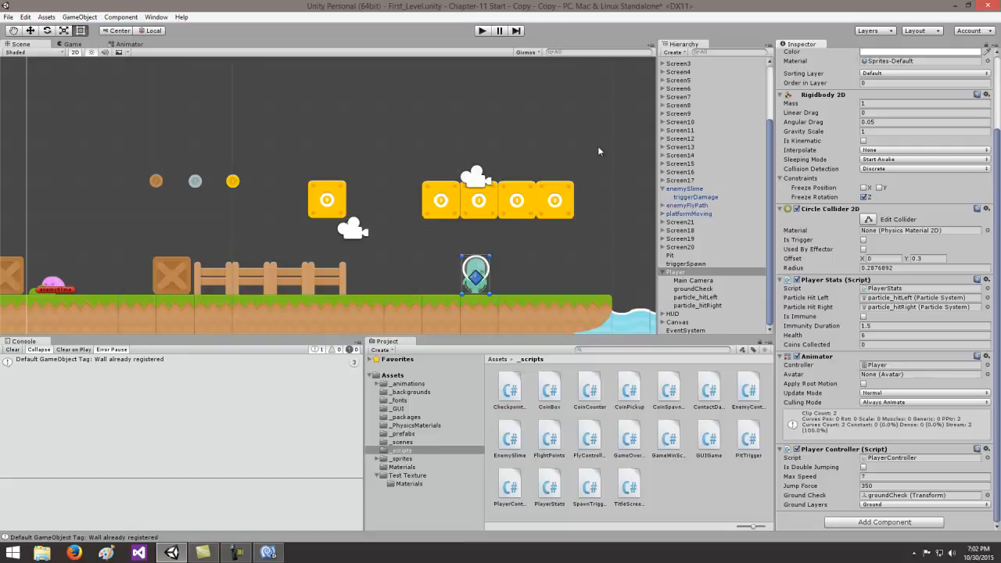
{"action": "middle_click_drag", "start_coordinate": [535, 109], "coordinate": [220, 103]}
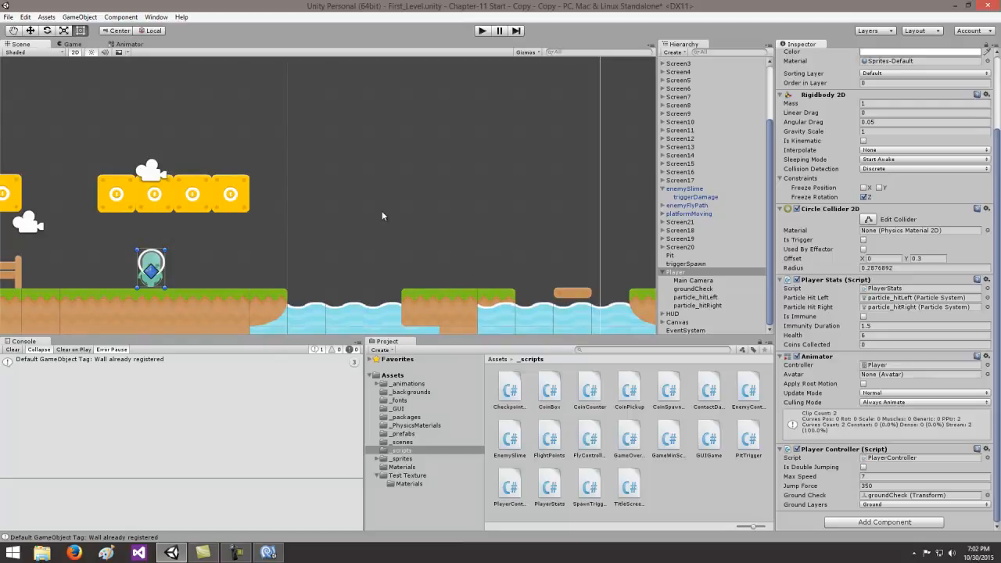
{"action": "middle_click_drag", "start_coordinate": [365, 179], "coordinate": [397, 196]}
{"action": "scroll", "coordinate": [397, 196], "scroll_direction": "down", "scroll_amount": 2}
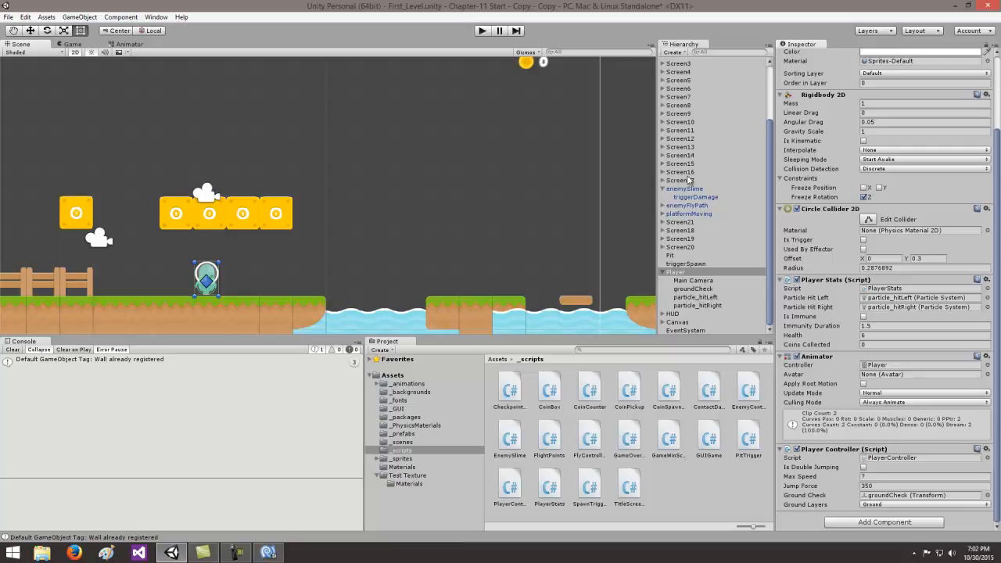
- Switch to Firefox and browse the Flames textures in the Fire category on Textures.com
{"action": "key", "text": "alt+Tab"}
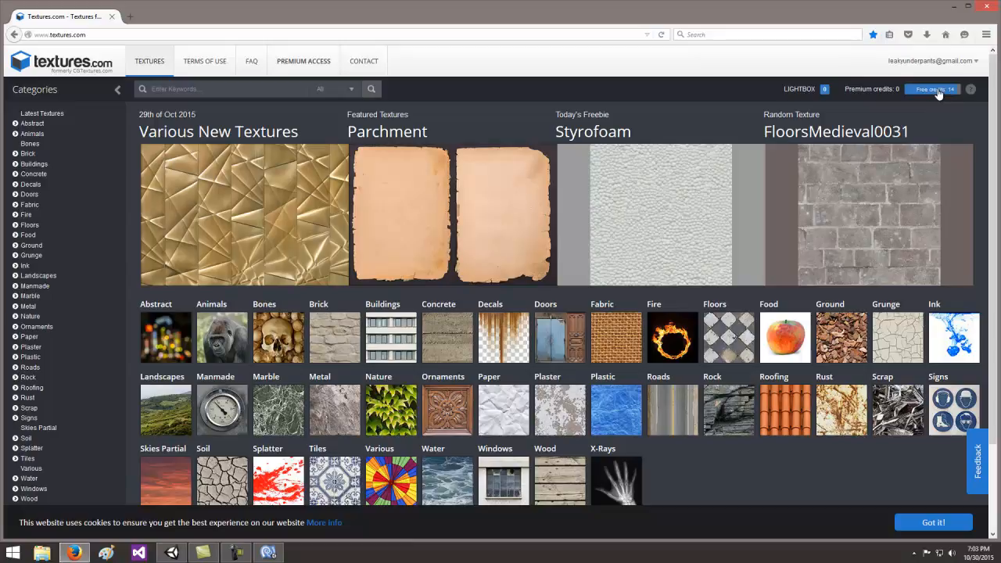
{"action": "left_click", "coordinate": [33, 216]}
{"action": "left_click", "coordinate": [41, 239]}
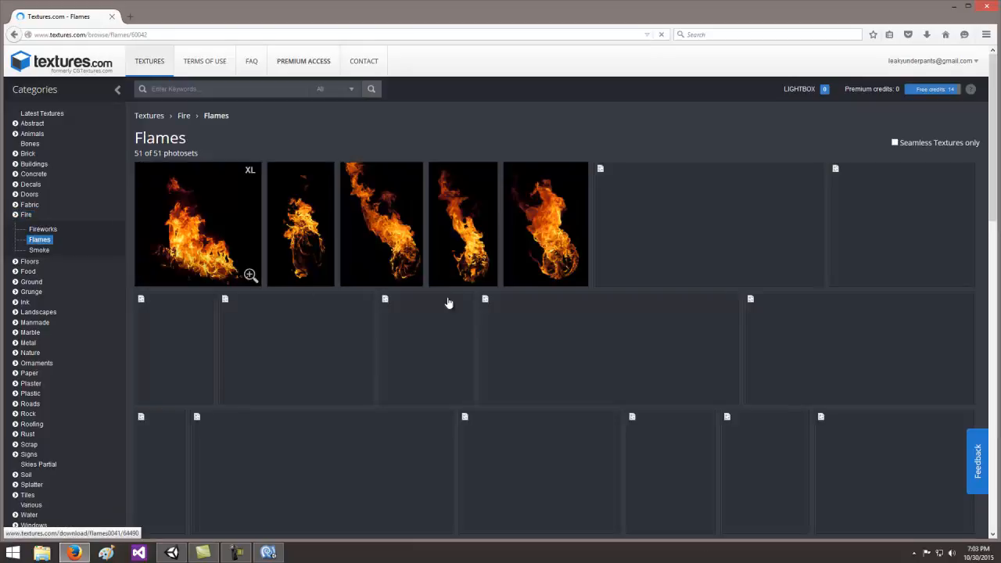
{"action": "scroll", "coordinate": [465, 233], "scroll_direction": "down", "scroll_amount": 5}
{"action": "scroll", "coordinate": [465, 232], "scroll_direction": "up", "scroll_amount": 4}
{"action": "scroll", "coordinate": [466, 232], "scroll_direction": "up", "scroll_amount": 1}
- Open the Flames0036 texture set, examine its images and their download sizes and credit costs, and switch back to Unity
{"action": "left_click", "coordinate": [463, 235]}
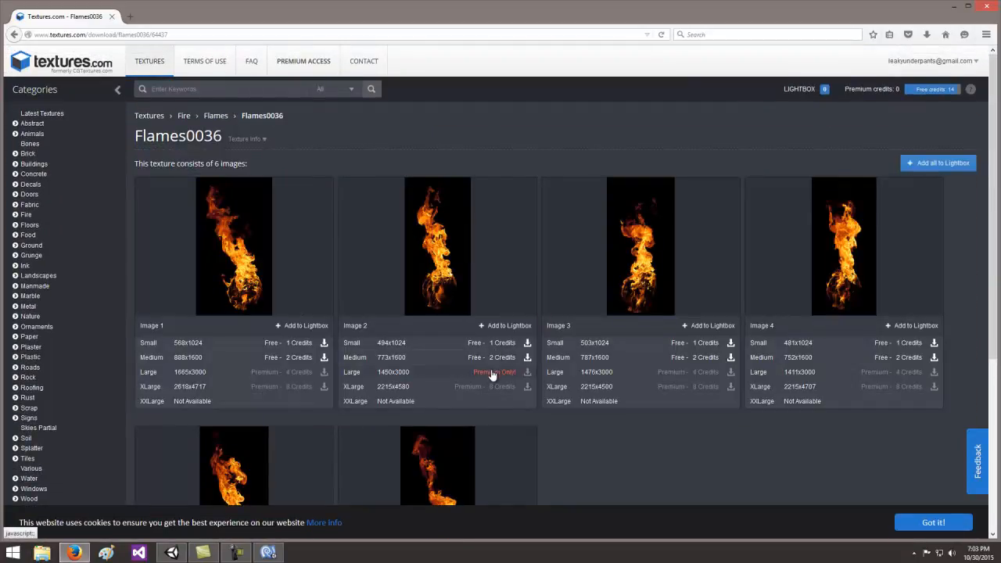
{"action": "scroll", "coordinate": [508, 302], "scroll_direction": "down", "scroll_amount": 3}
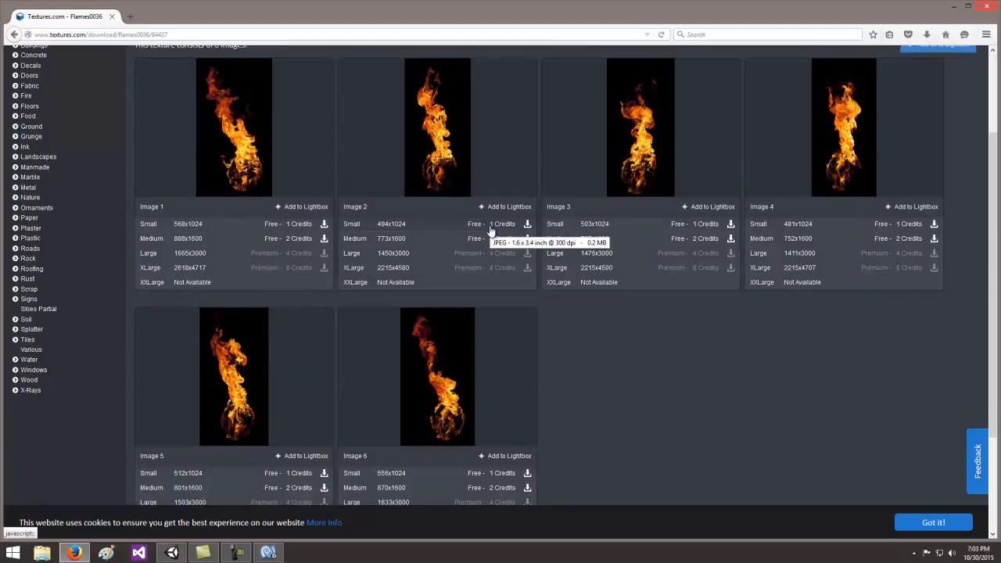
{"action": "scroll", "coordinate": [492, 230], "scroll_direction": "up", "scroll_amount": 3}
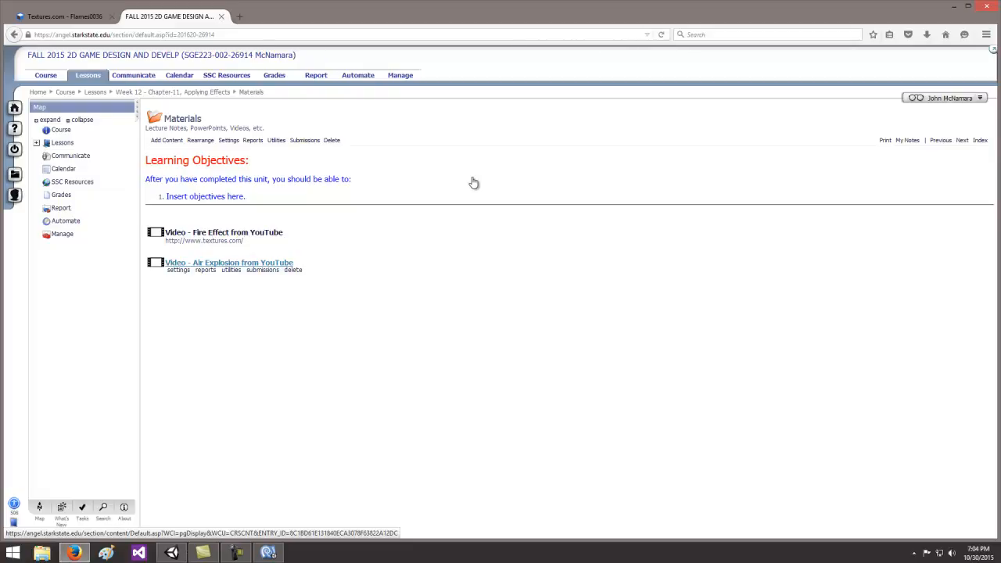
{"action": "key", "text": "alt+Tab"}
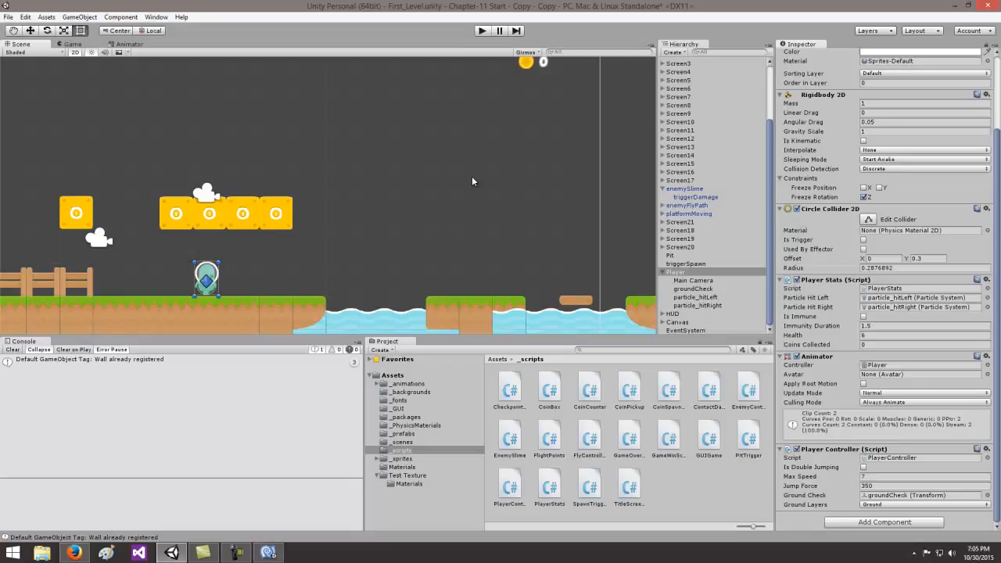